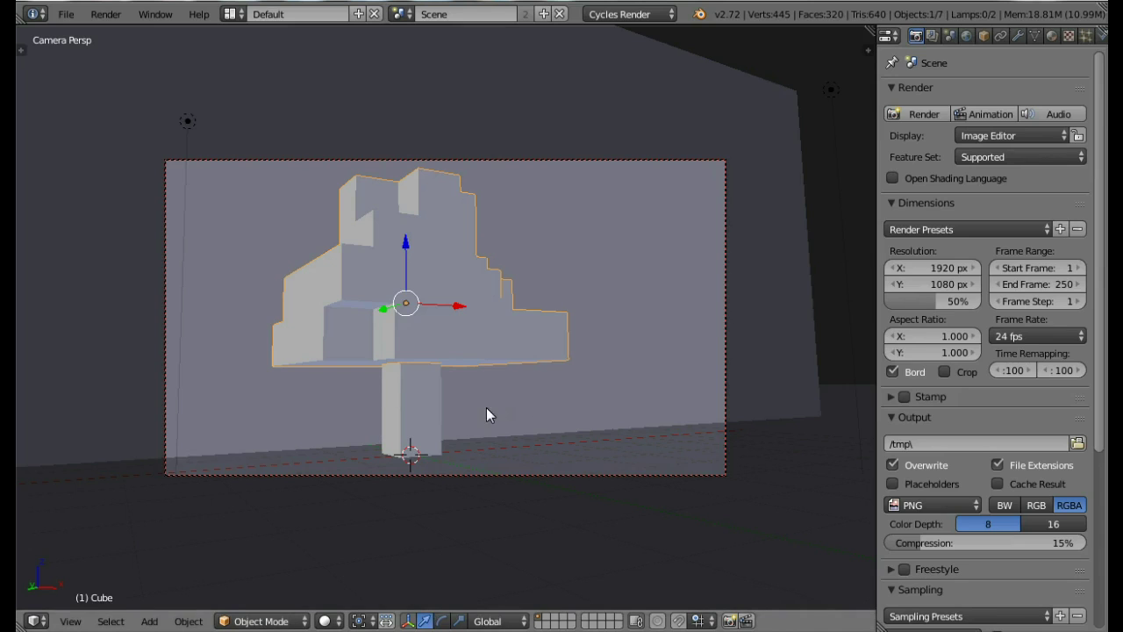
Step: Examine the finished Minecraft tree in solid and textured shading, along with the scene's compositing node setup
{"action": "middle_click_drag", "start_coordinate": [345, 383], "coordinate": [357, 414]}
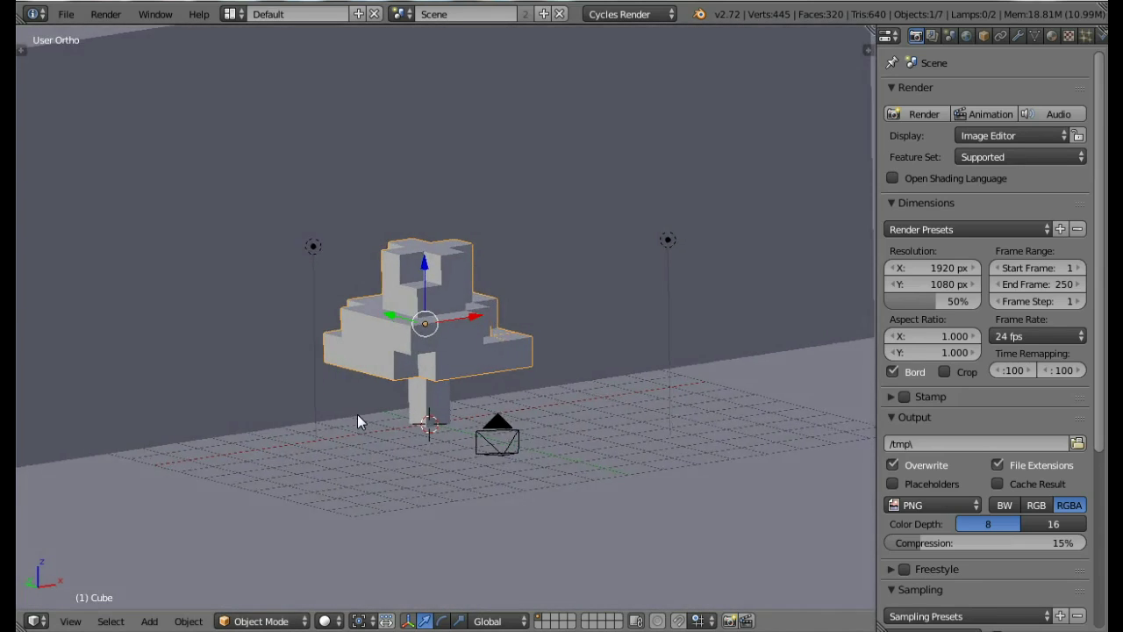
{"action": "key", "text": "KP_5"}
{"action": "right_click", "coordinate": [418, 400]}
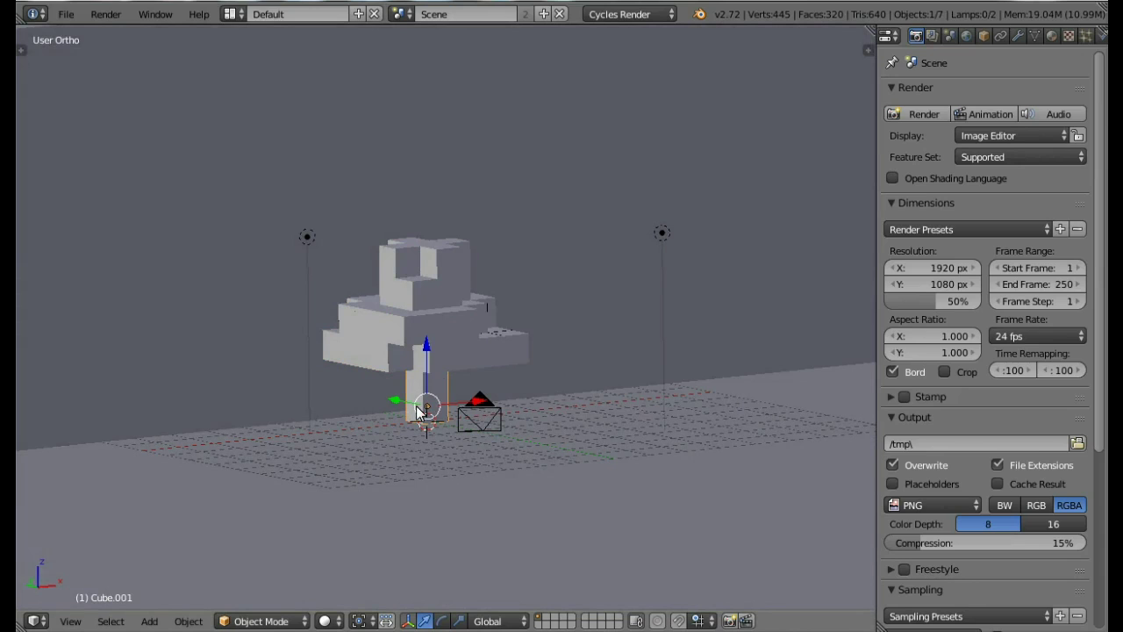
{"action": "key", "text": "alt+z"}
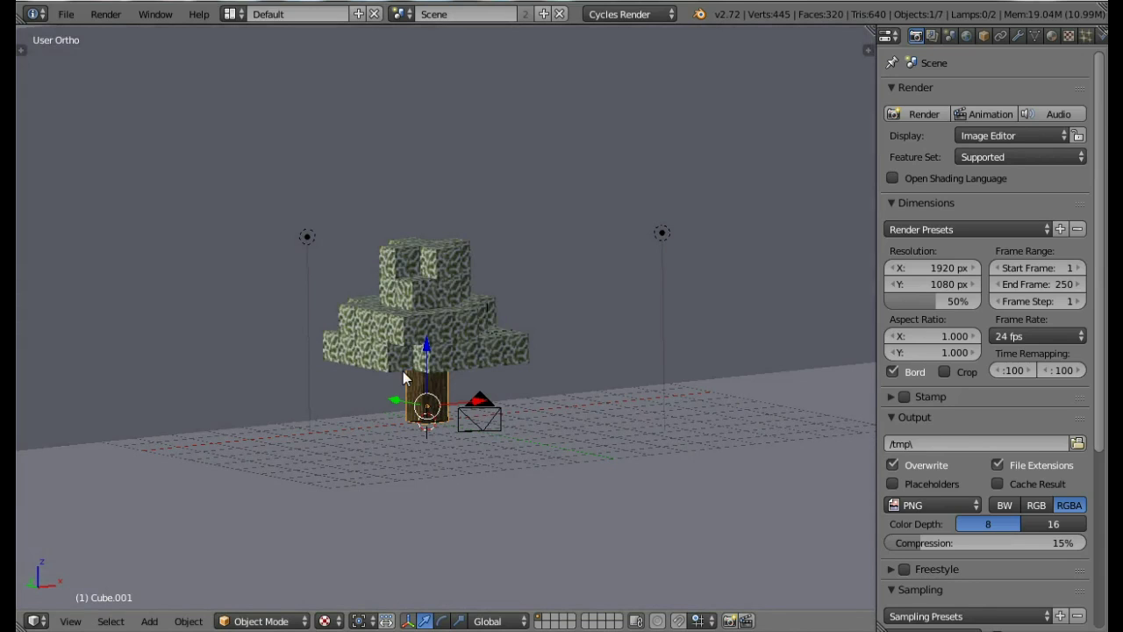
{"action": "middle_click_drag", "start_coordinate": [403, 377], "coordinate": [387, 364]}
{"action": "key", "text": "alt+z"}
{"action": "left_click", "coordinate": [40, 620]}
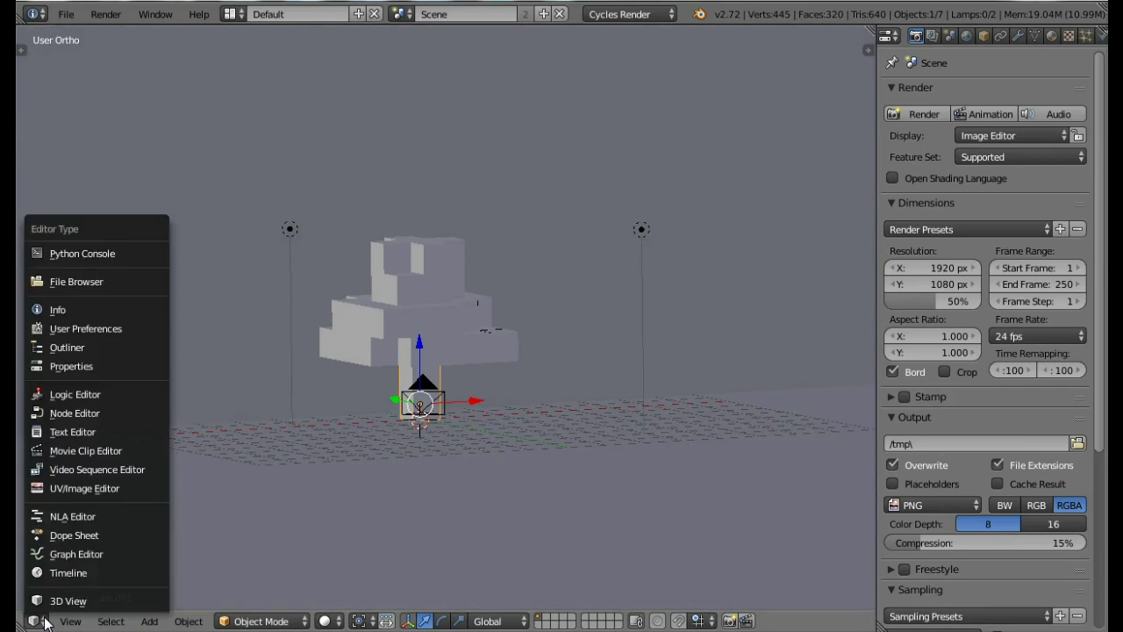
{"action": "left_click", "coordinate": [88, 413]}
{"action": "middle_click_drag", "start_coordinate": [426, 469], "coordinate": [475, 428]}
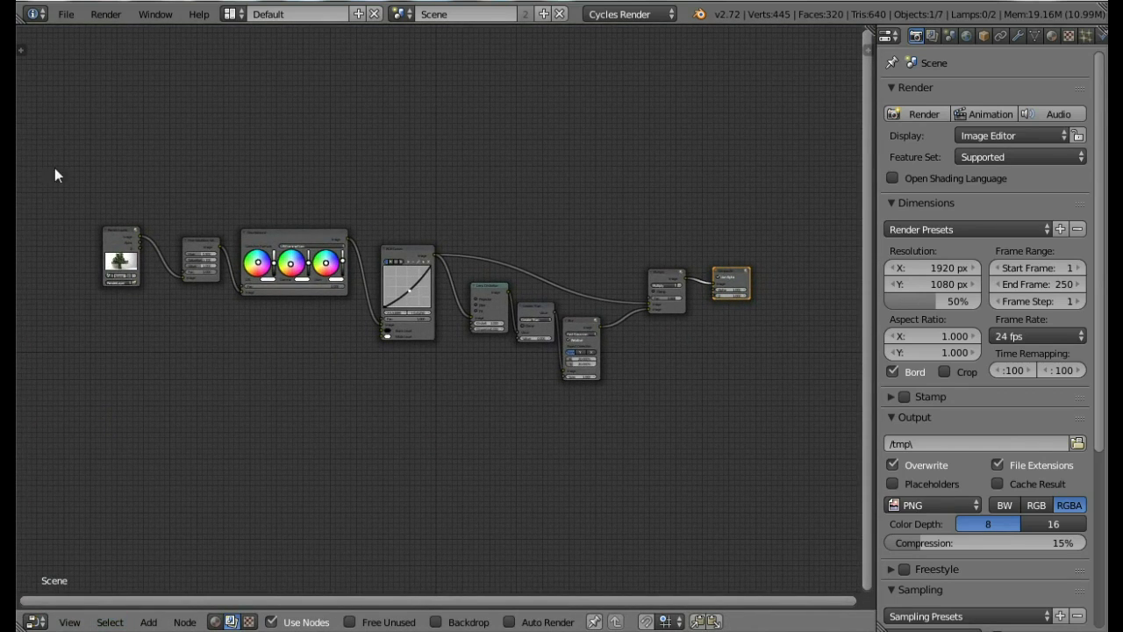
Step: Start a new scene by reloading the default start-up file
{"action": "left_click", "coordinate": [65, 14]}
{"action": "left_click", "coordinate": [77, 44]}
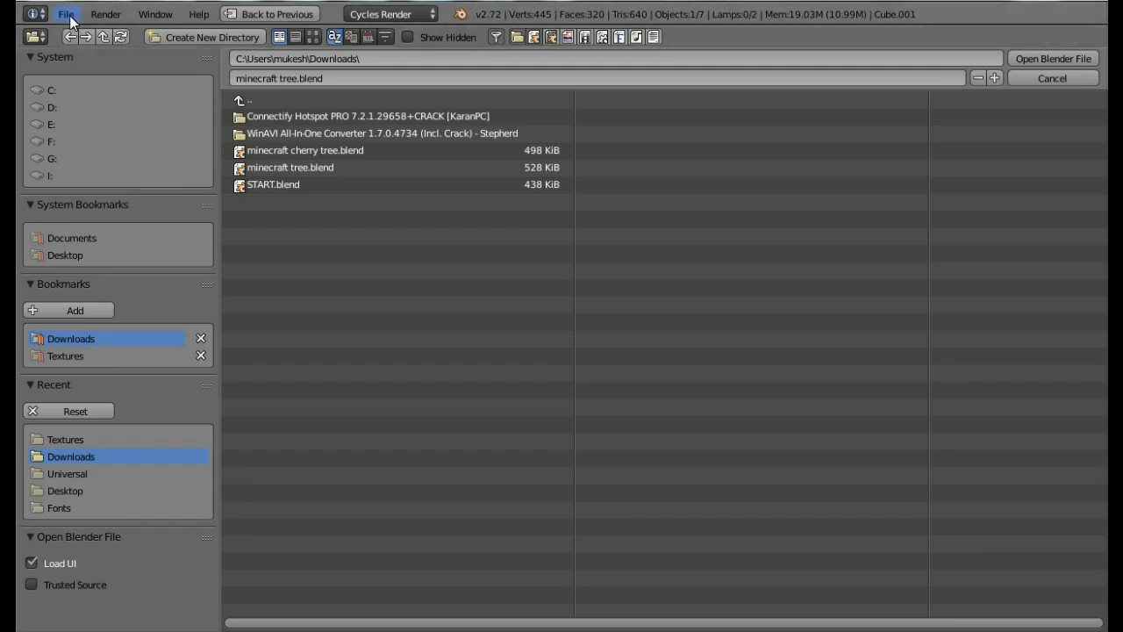
{"action": "left_click", "coordinate": [66, 15]}
{"action": "left_click", "coordinate": [71, 34]}
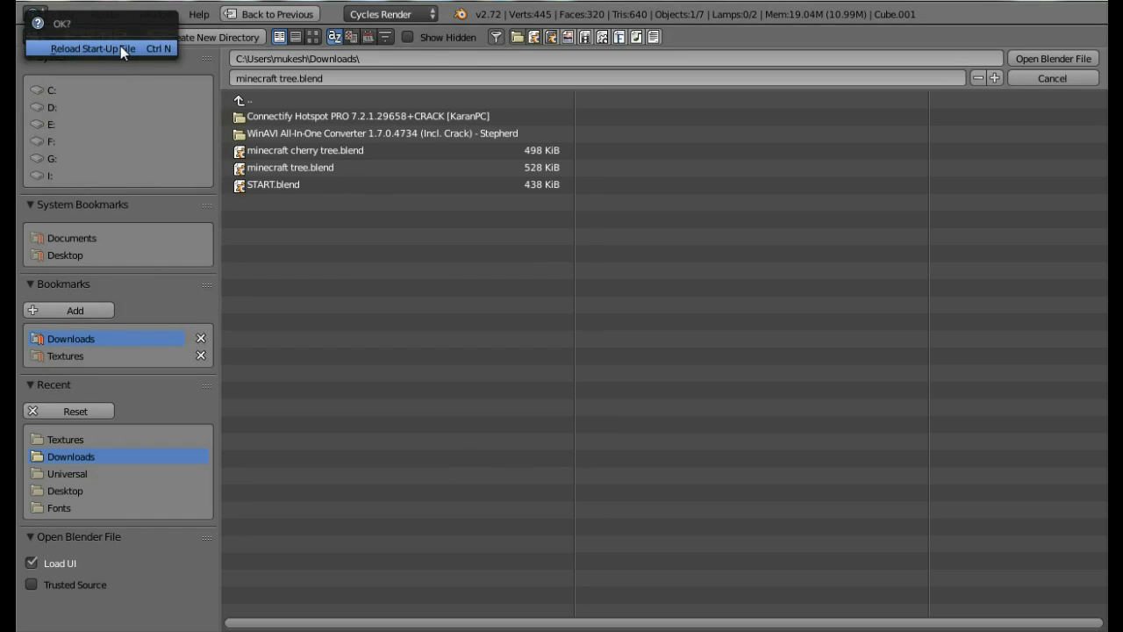
{"action": "left_click", "coordinate": [143, 48]}
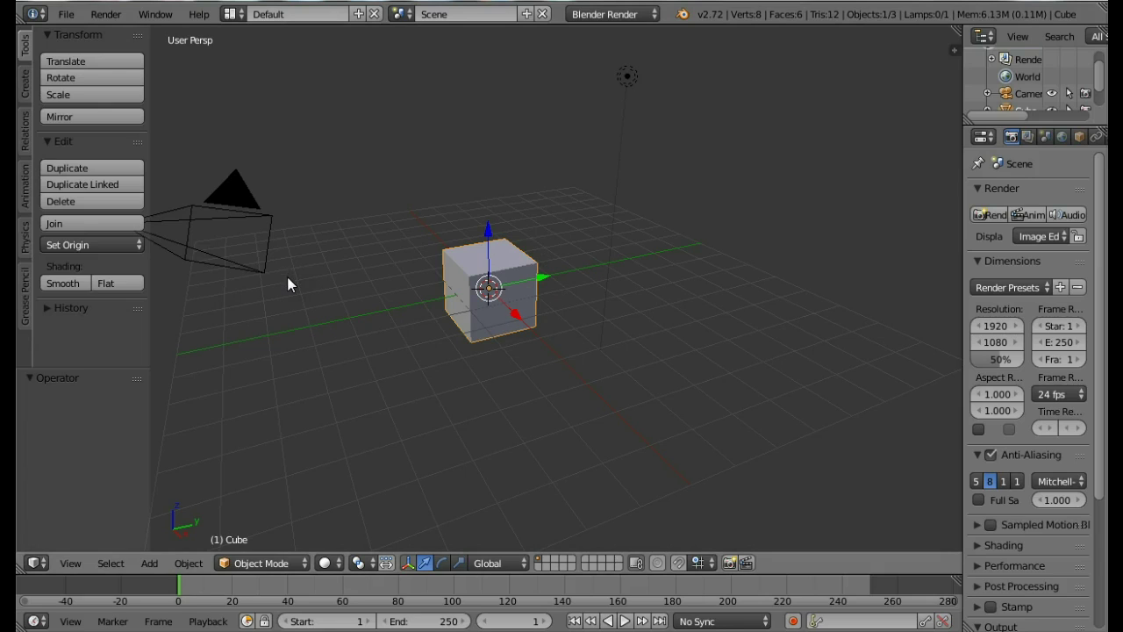
Step: Hide the tool shelf and raise the default cube 1 unit along the Z axis
{"action": "key", "text": "t"}
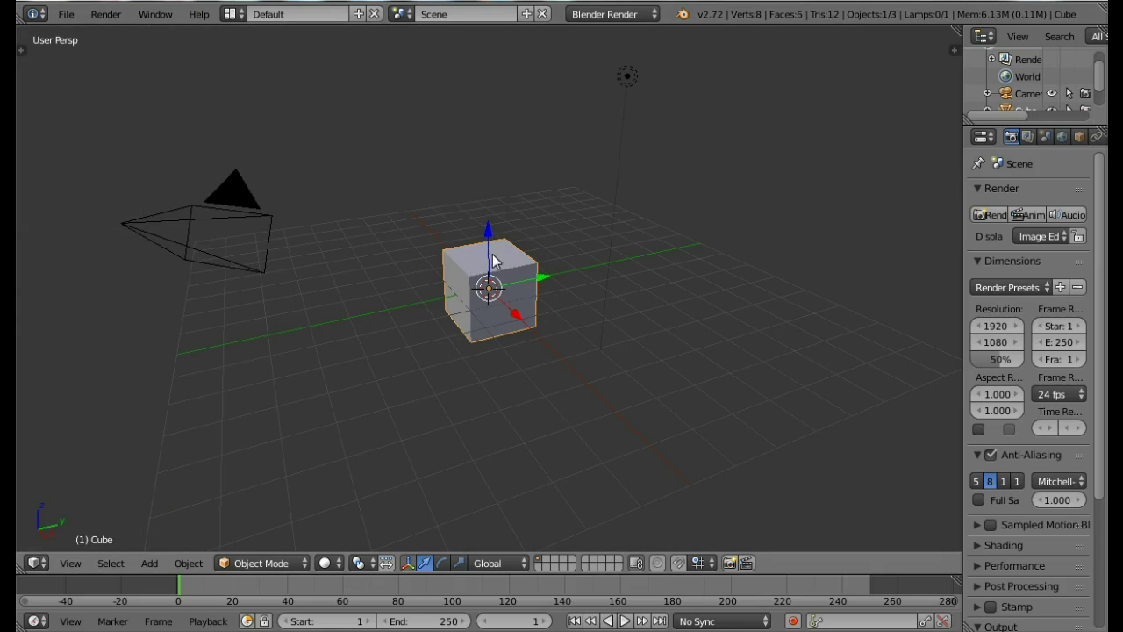
{"action": "key", "text": "g"}
{"action": "key", "text": "z"}
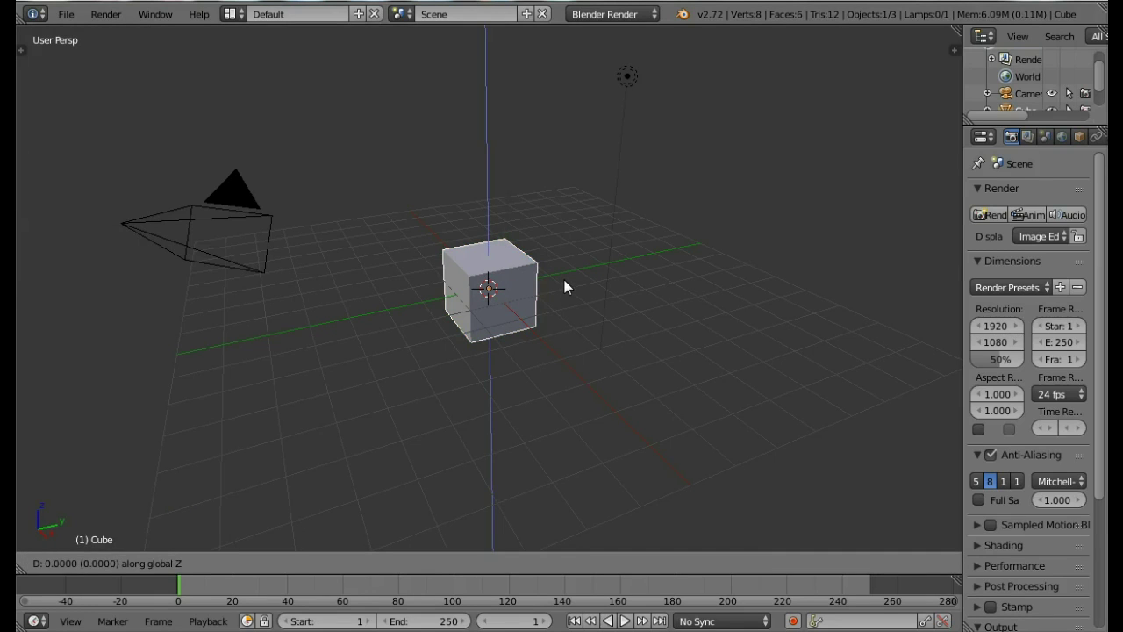
{"action": "type", "text": "1"}
{"action": "key", "text": "Return"}
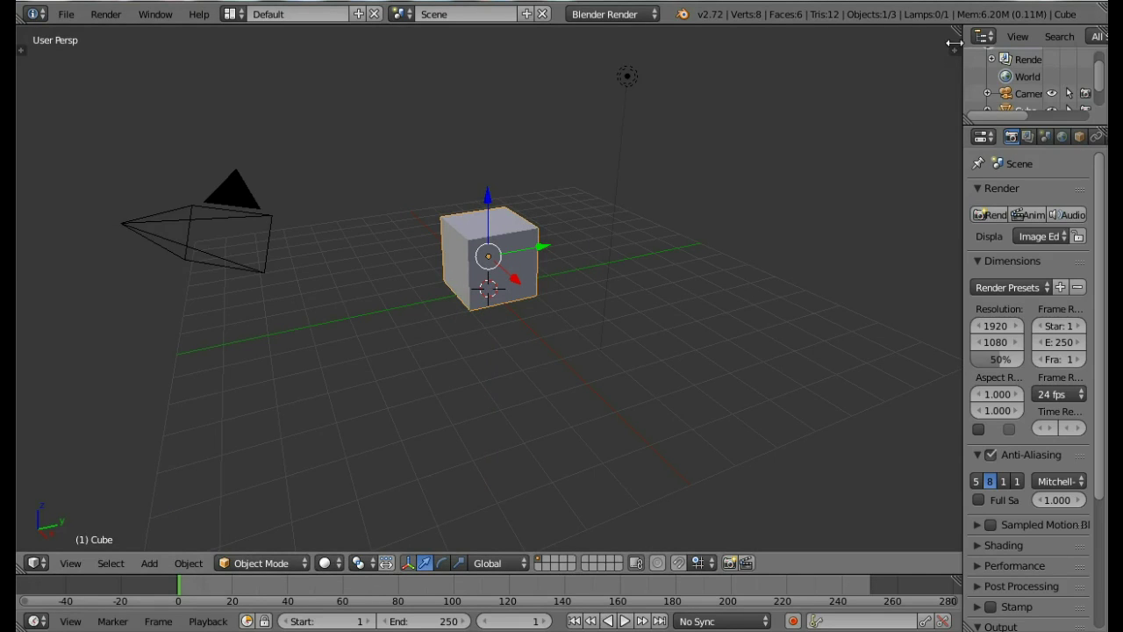
Step: Split the 3D view into two side-by-side areas and turn the second one into a UV/Image Editor
{"action": "left_click_drag", "start_coordinate": [958, 30], "coordinate": [575, 63]}
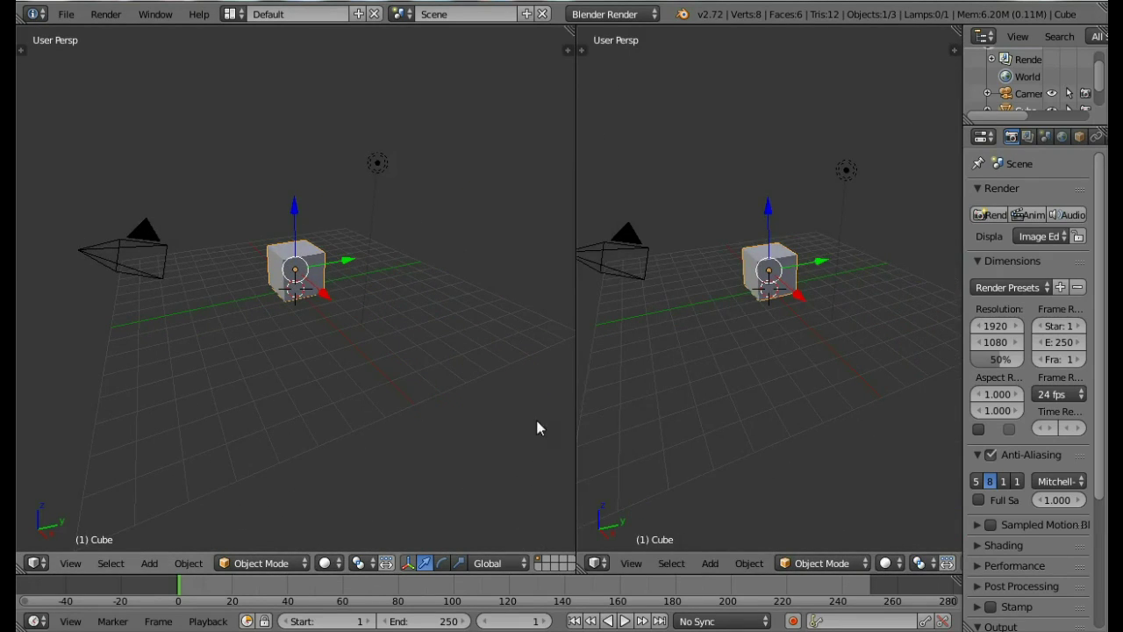
{"action": "left_click", "coordinate": [597, 562]}
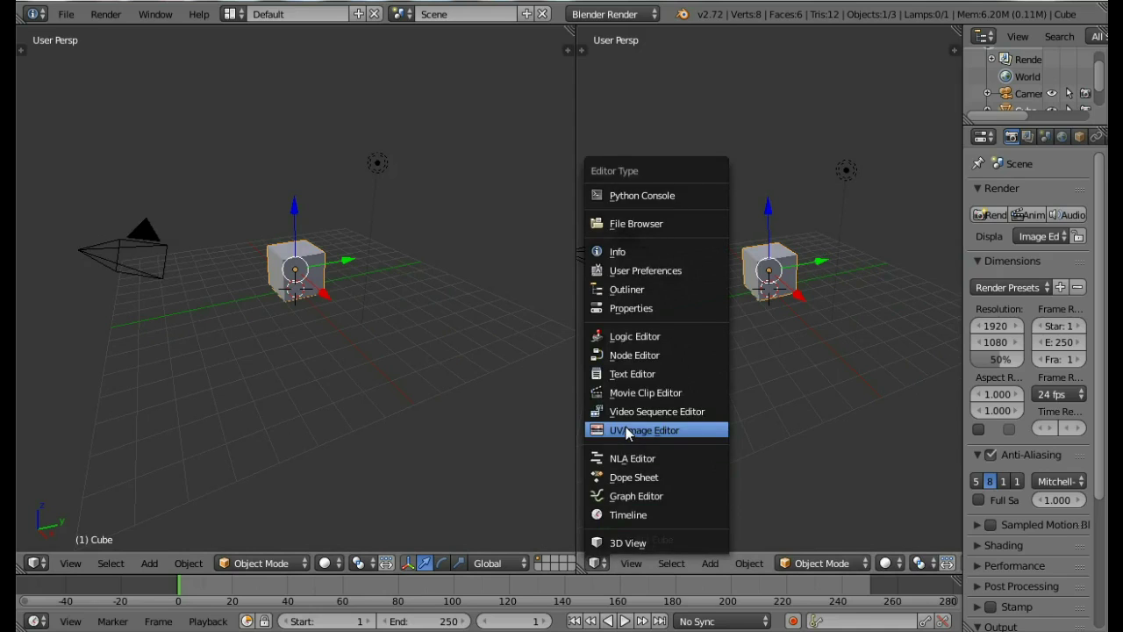
{"action": "left_click", "coordinate": [626, 428]}
Step: Load the image tree leaves.png from the bookmarked Textures folder into the UV/Image Editor
{"action": "left_click", "coordinate": [790, 563]}
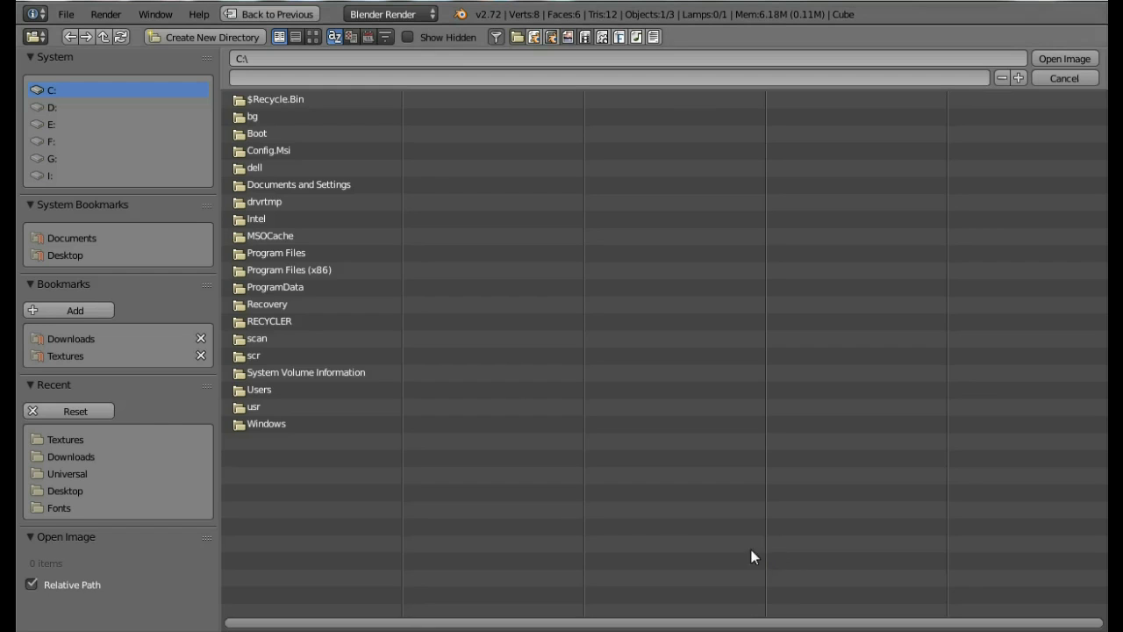
{"action": "left_click", "coordinate": [70, 356]}
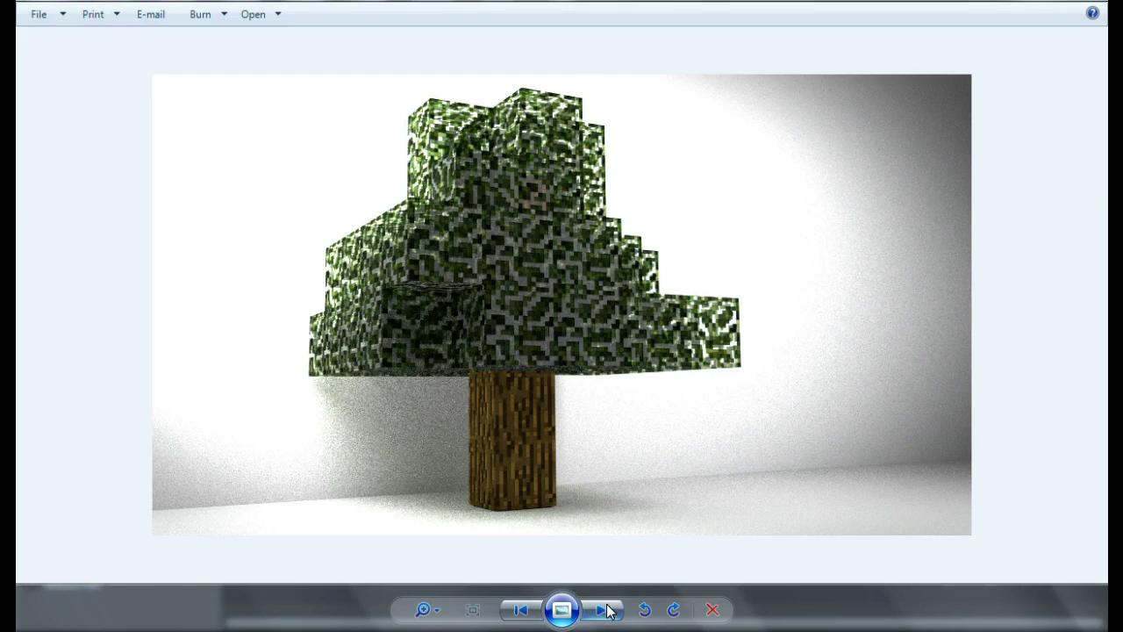
{"action": "left_click", "coordinate": [602, 609]}
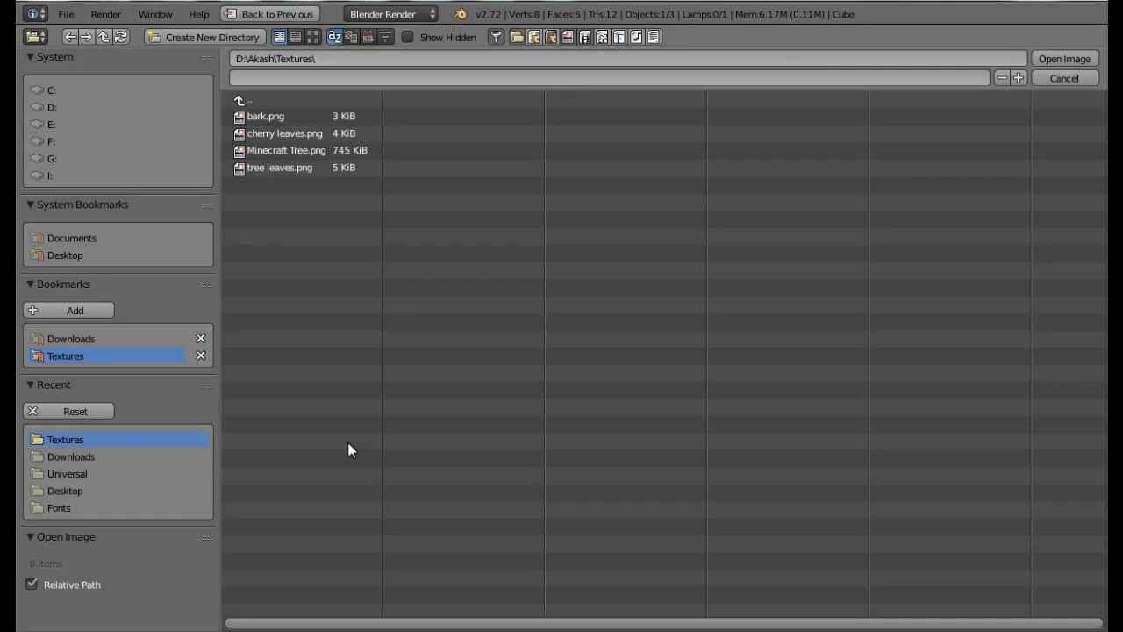
{"action": "left_click", "coordinate": [310, 168]}
{"action": "left_click", "coordinate": [1077, 59]}
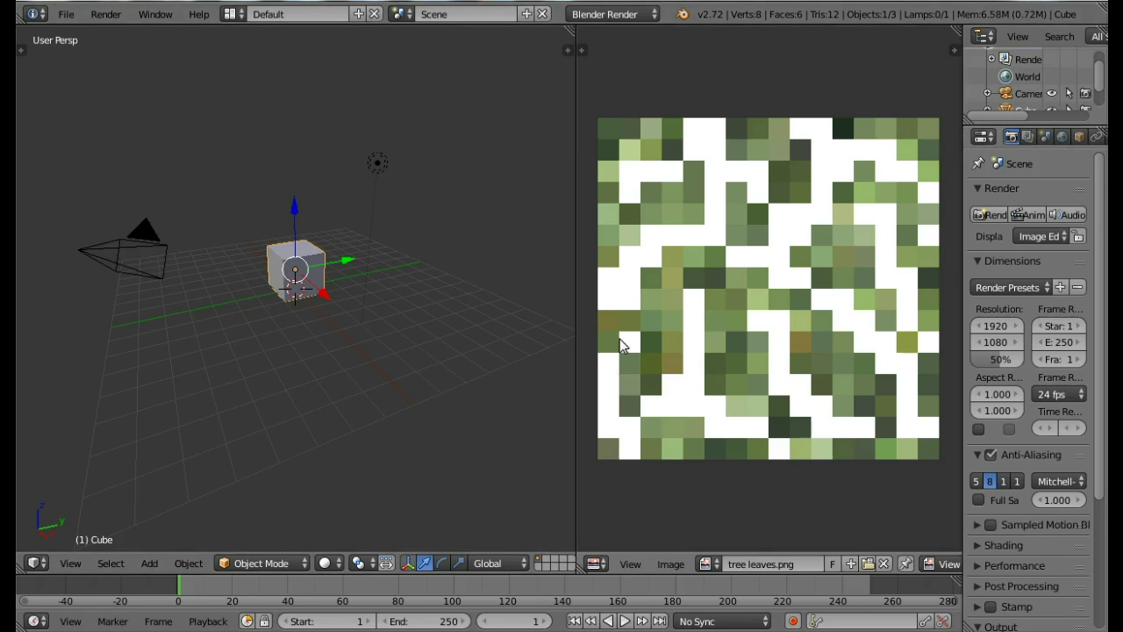
Step: UV-map all the cube's faces onto the leaves image in Edit Mode, and return to Object Mode
{"action": "scroll", "coordinate": [264, 227], "scroll_direction": "up", "scroll_amount": 5}
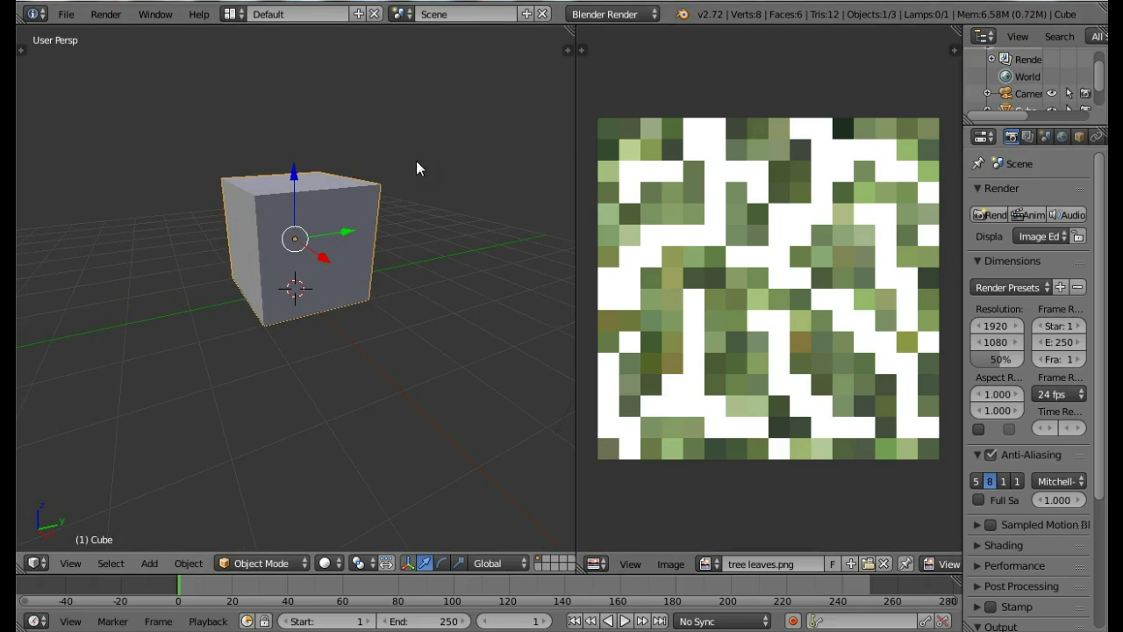
{"action": "middle_click_drag", "start_coordinate": [277, 283], "coordinate": [307, 263]}
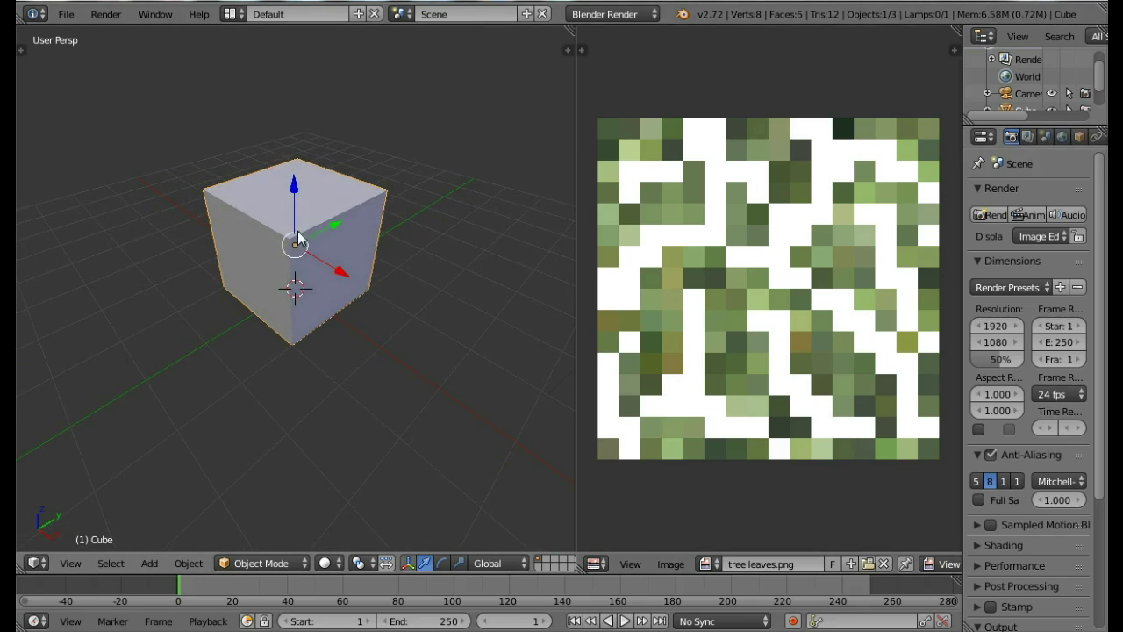
{"action": "key", "text": "Tab"}
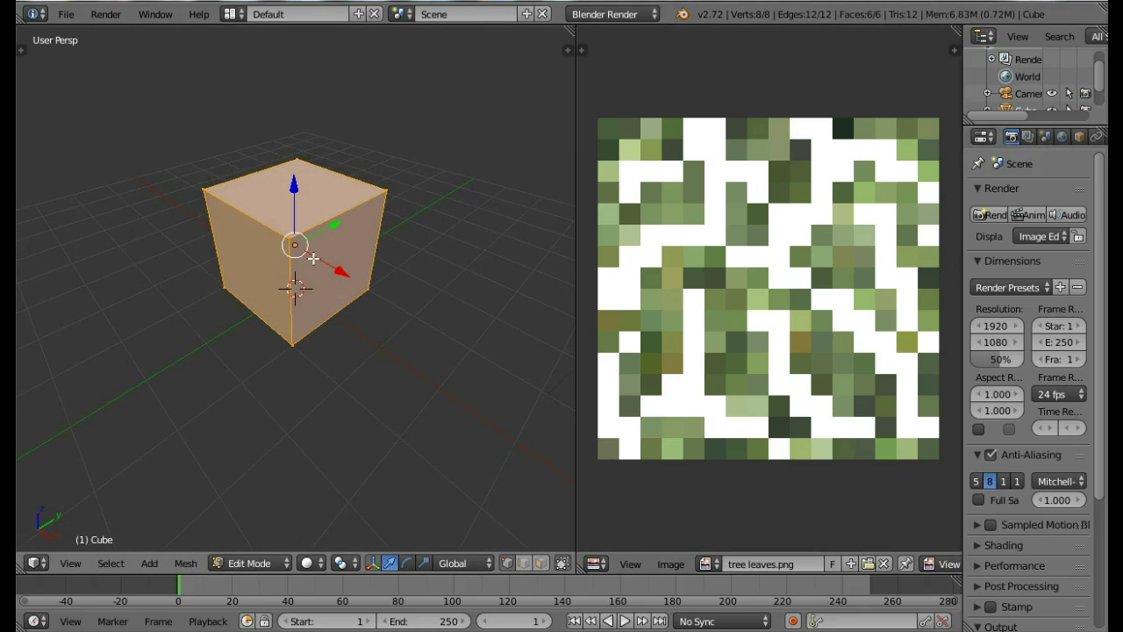
{"action": "key", "text": "u"}
{"action": "left_click", "coordinate": [304, 207]}
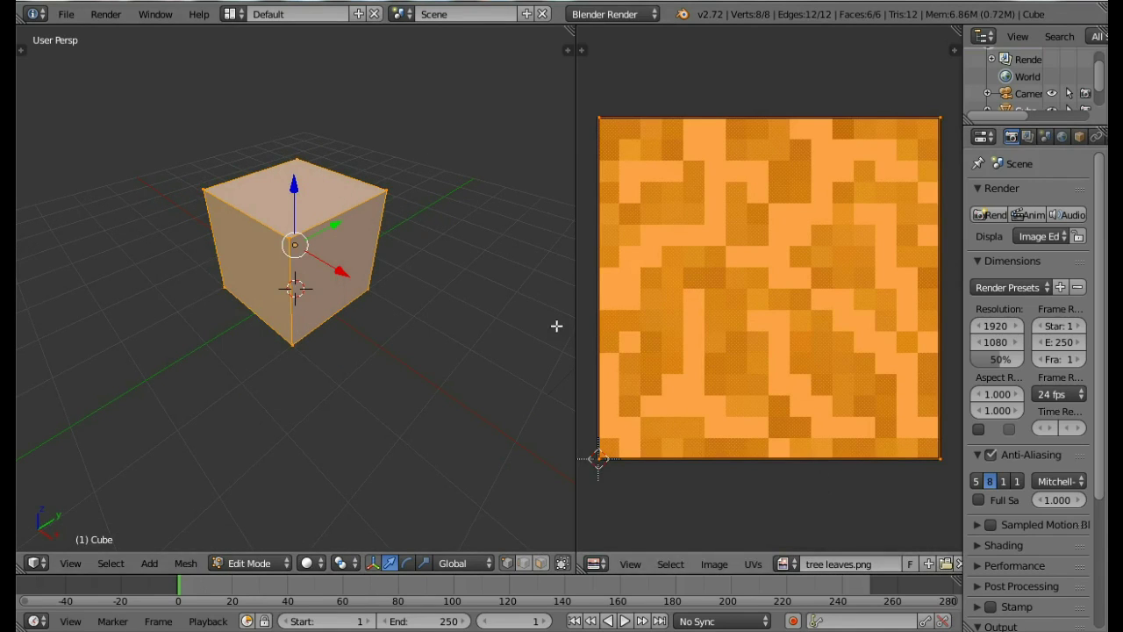
{"action": "key", "text": "Tab"}
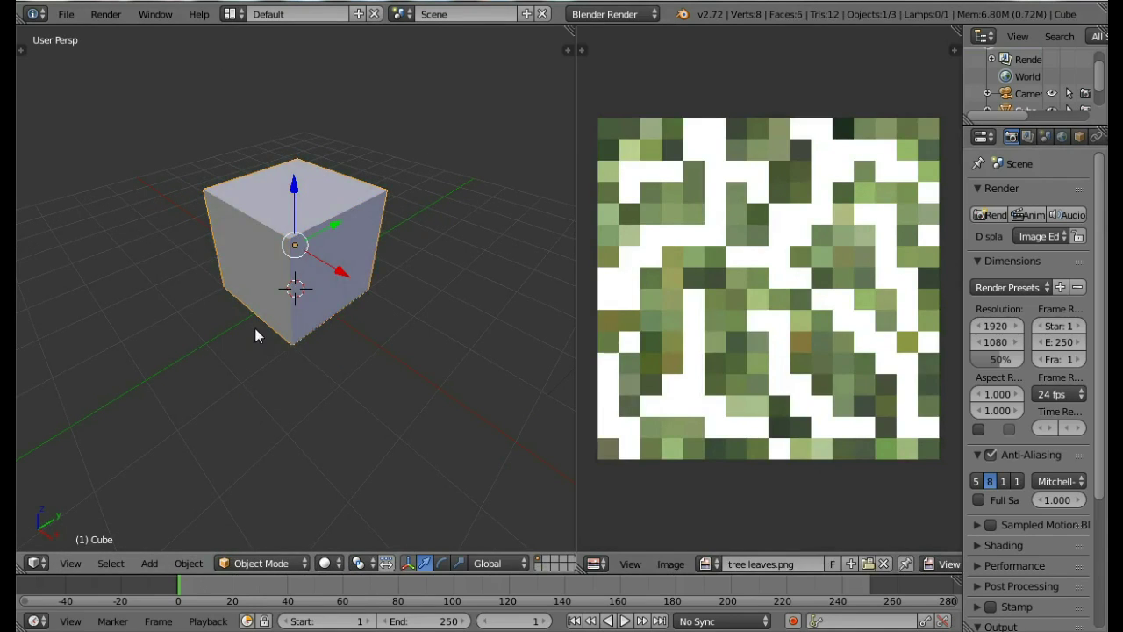
Step: Rejoin the split areas into a single 3D view and widen the properties editor to show the cube's material settings
{"action": "middle_click_drag", "start_coordinate": [255, 330], "coordinate": [323, 302]}
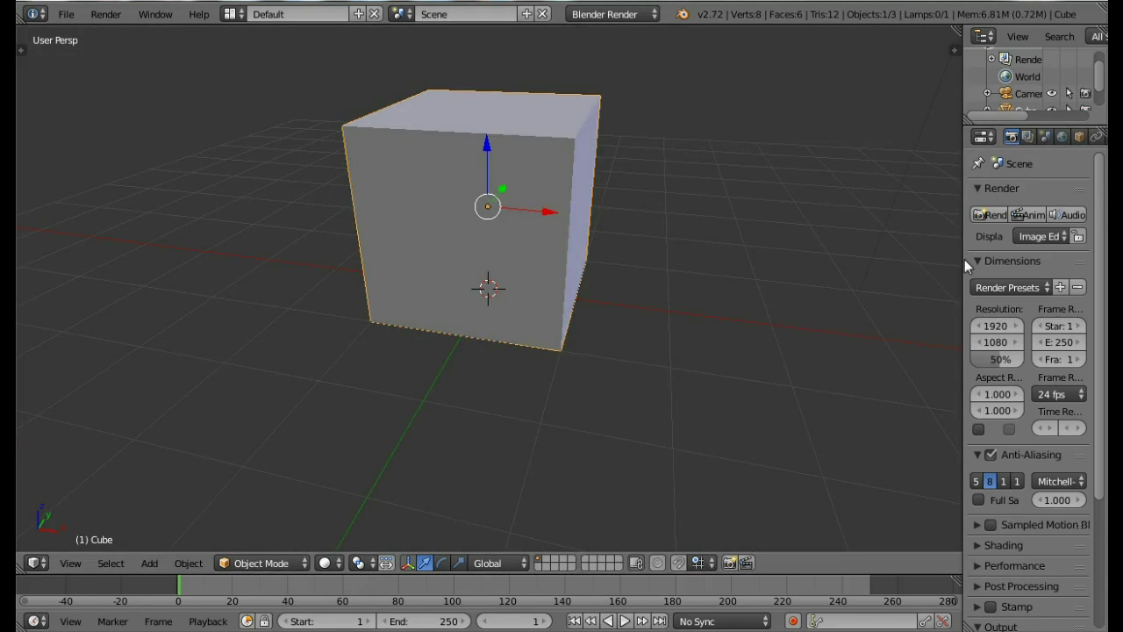
{"action": "left_click_drag", "start_coordinate": [966, 270], "coordinate": [800, 289]}
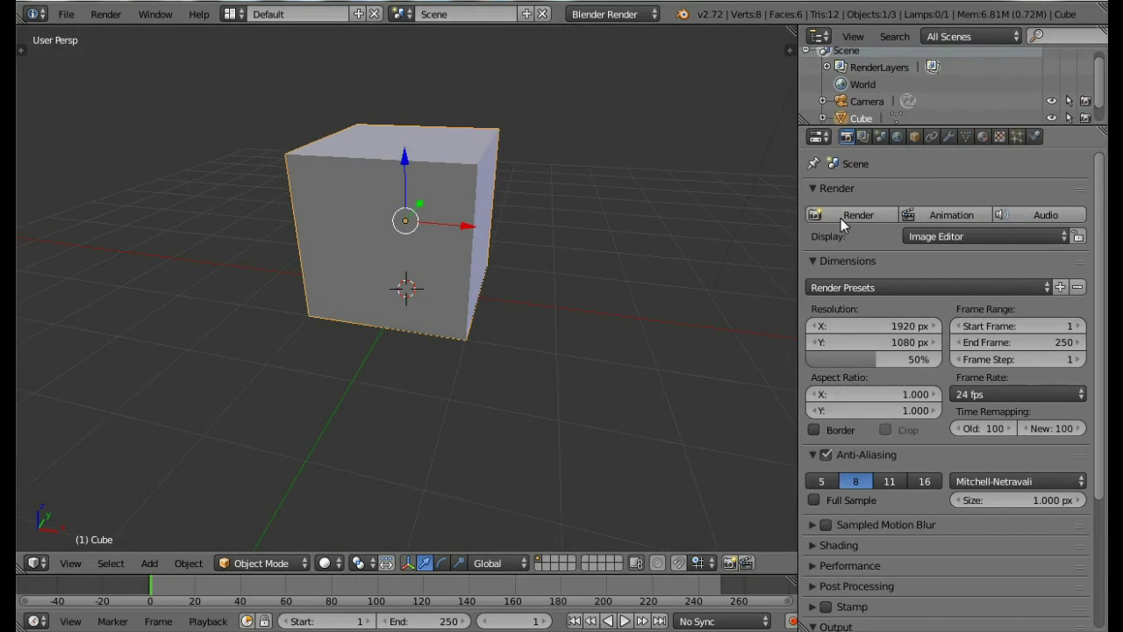
{"action": "left_click", "coordinate": [983, 137]}
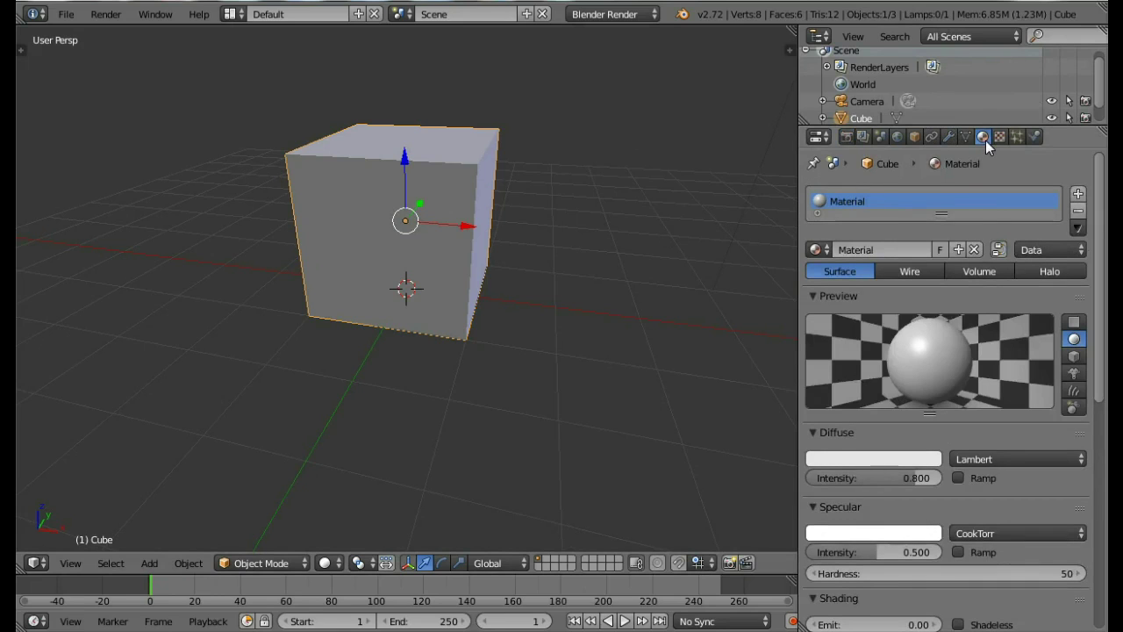
Step: Switch the render engine to Cycles Render and enable nodes for the cube's material
{"action": "left_click", "coordinate": [636, 16]}
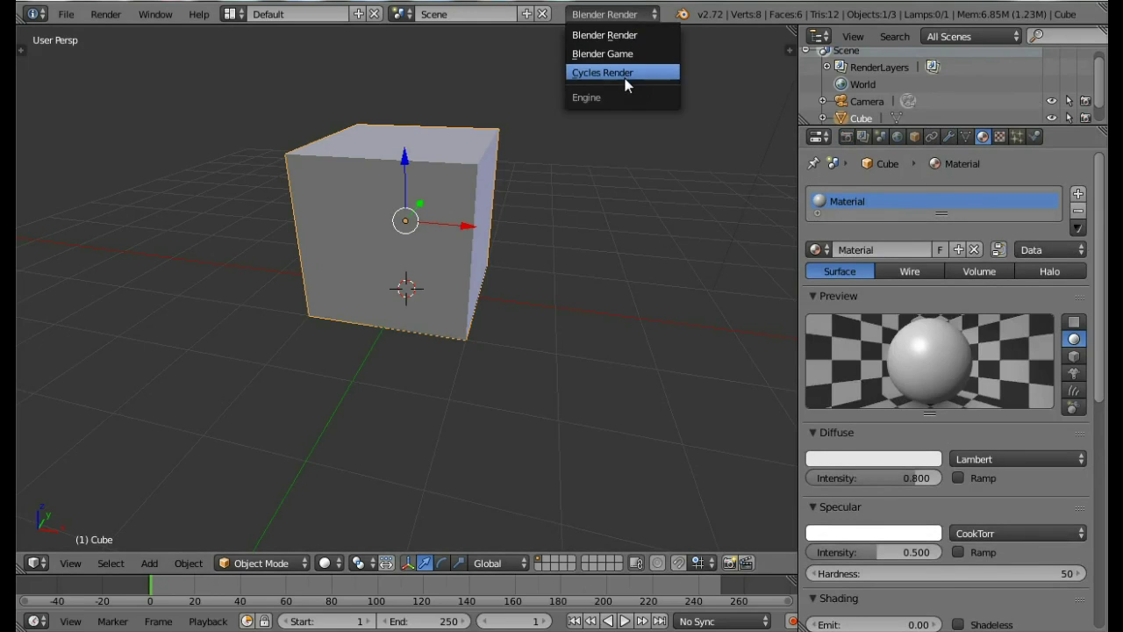
{"action": "left_click", "coordinate": [624, 76]}
{"action": "left_click", "coordinate": [972, 344]}
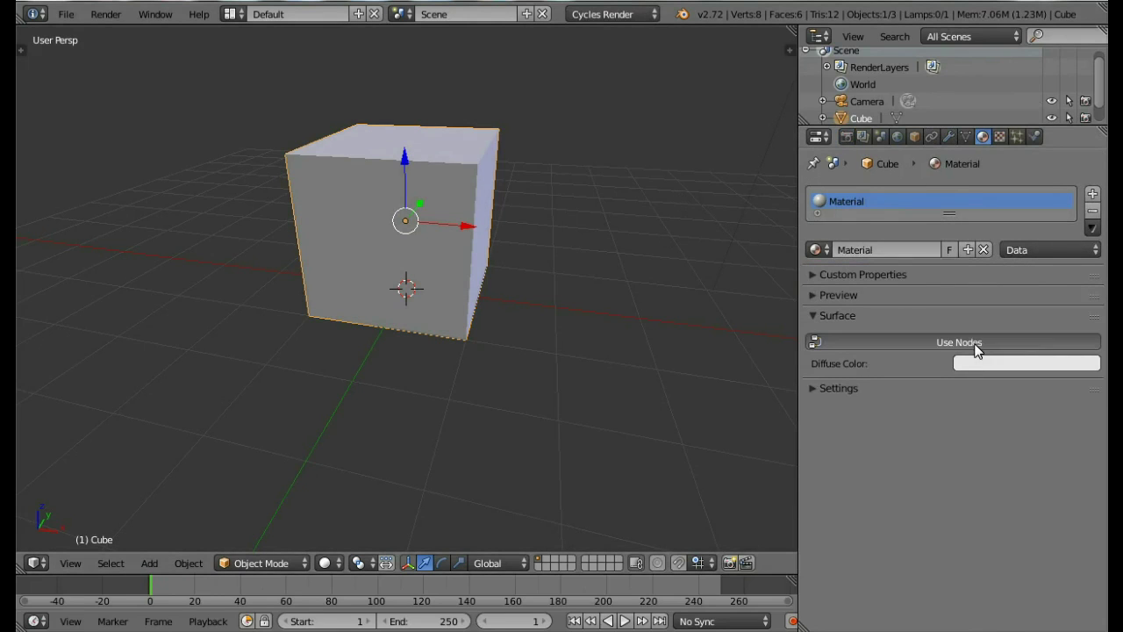
Step: Change the 3D view into a Node Editor showing the cube's material and hide its properties sidebar
{"action": "left_click", "coordinate": [40, 563]}
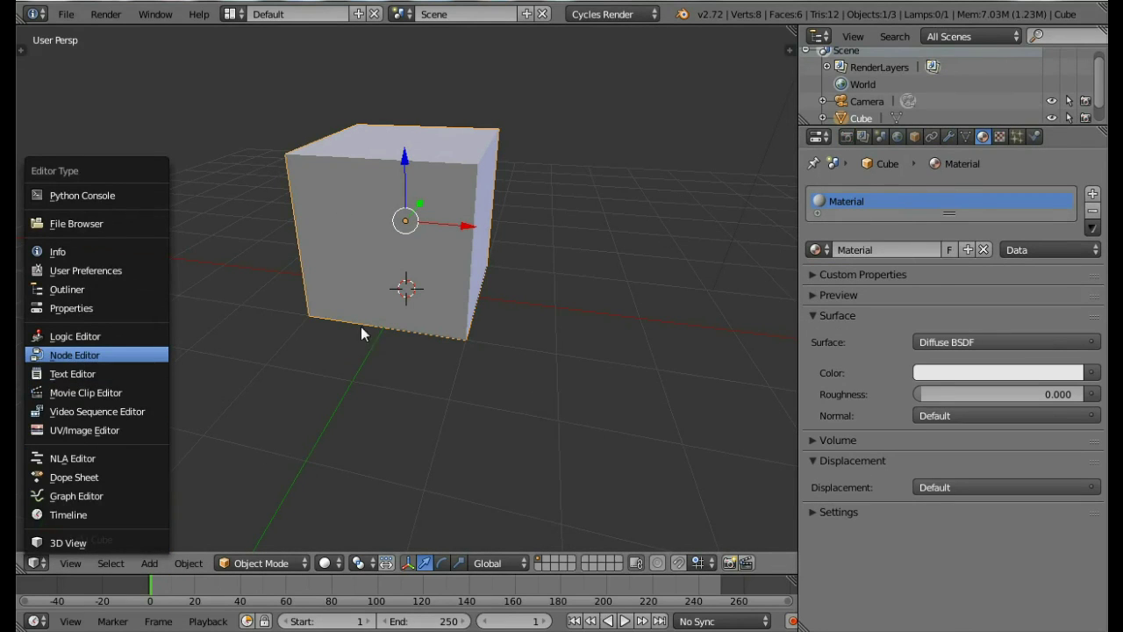
{"action": "left_click", "coordinate": [75, 354]}
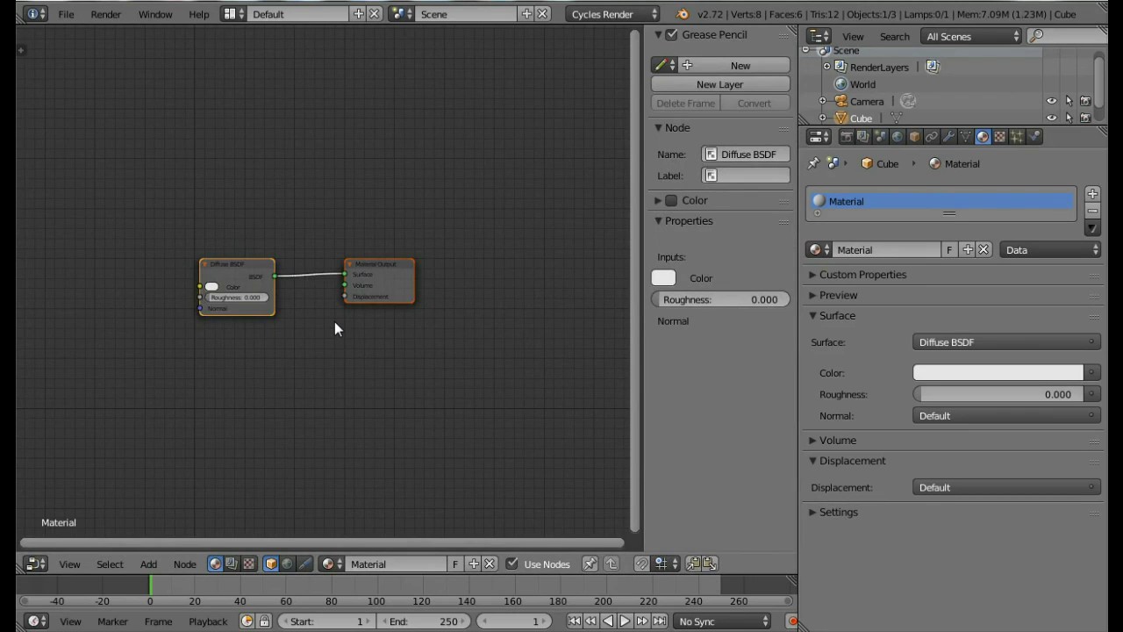
{"action": "key", "text": "n"}
{"action": "middle_click_drag", "start_coordinate": [268, 299], "coordinate": [338, 282]}
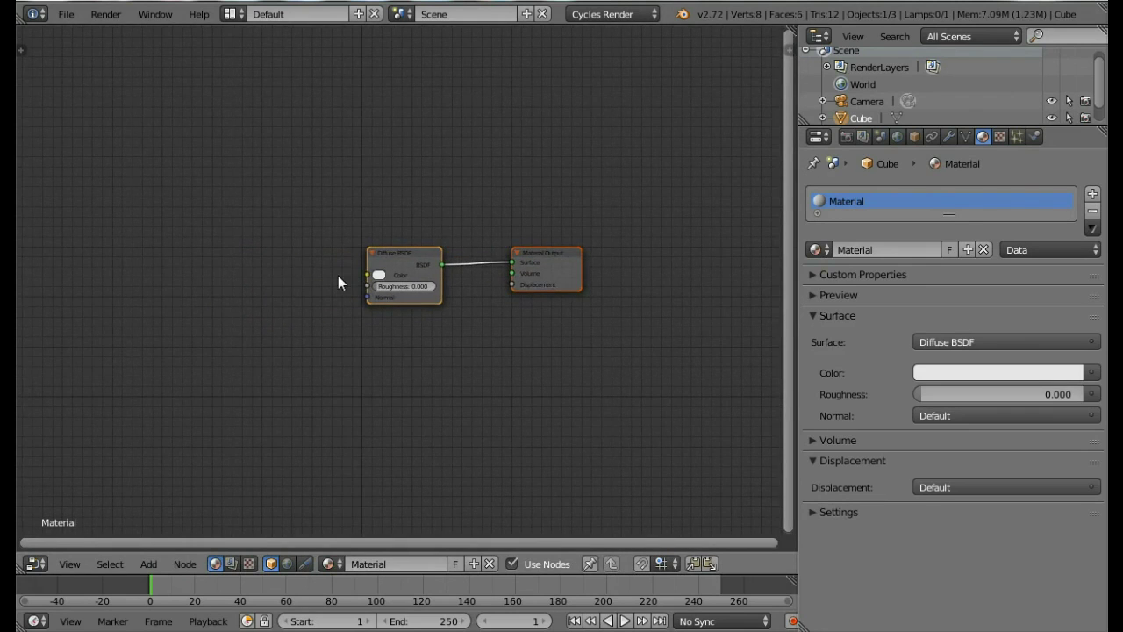
Step: Add an Image Texture node using tree leaves.png and connect its Color output to the Diffuse BSDF's Color input
{"action": "key", "text": "shift+a"}
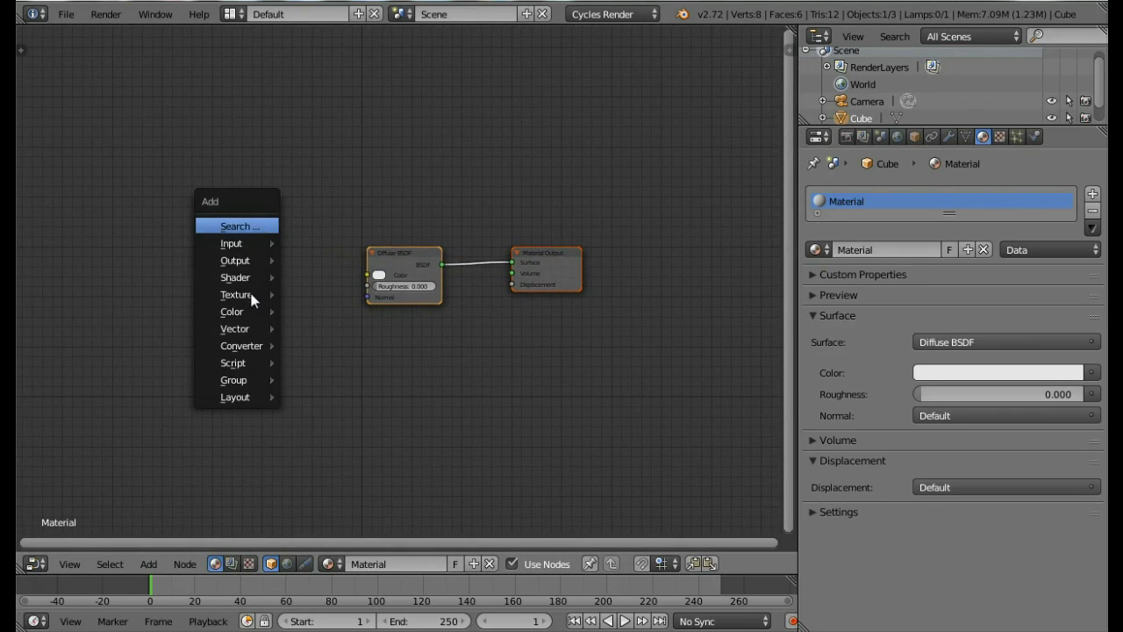
{"action": "mouse_move", "coordinate": [233, 295]}
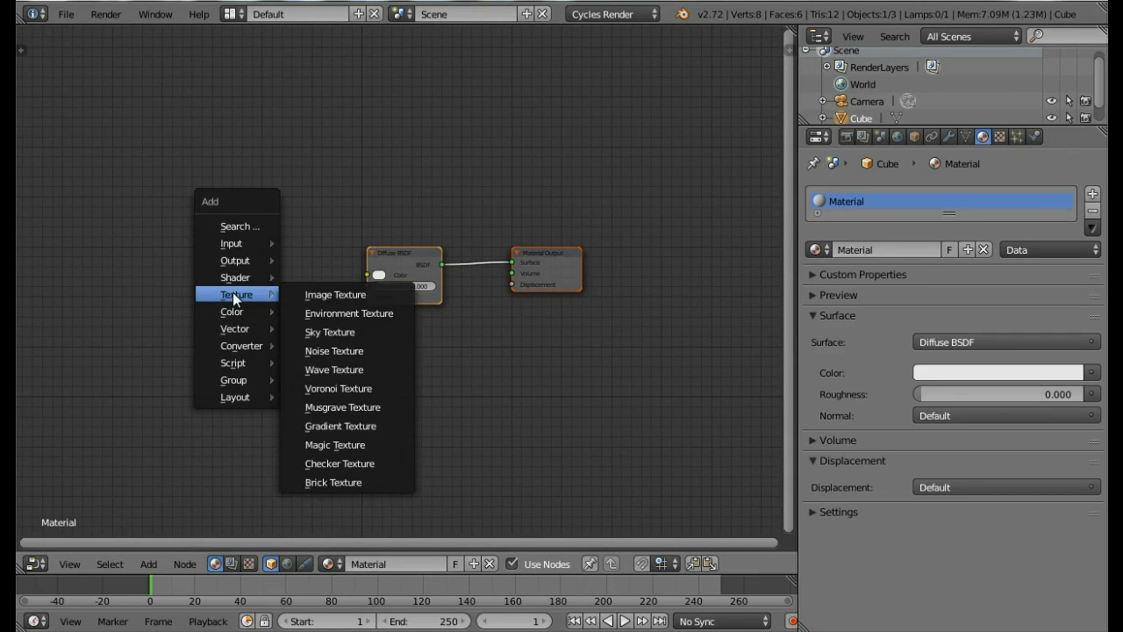
{"action": "left_click", "coordinate": [306, 296]}
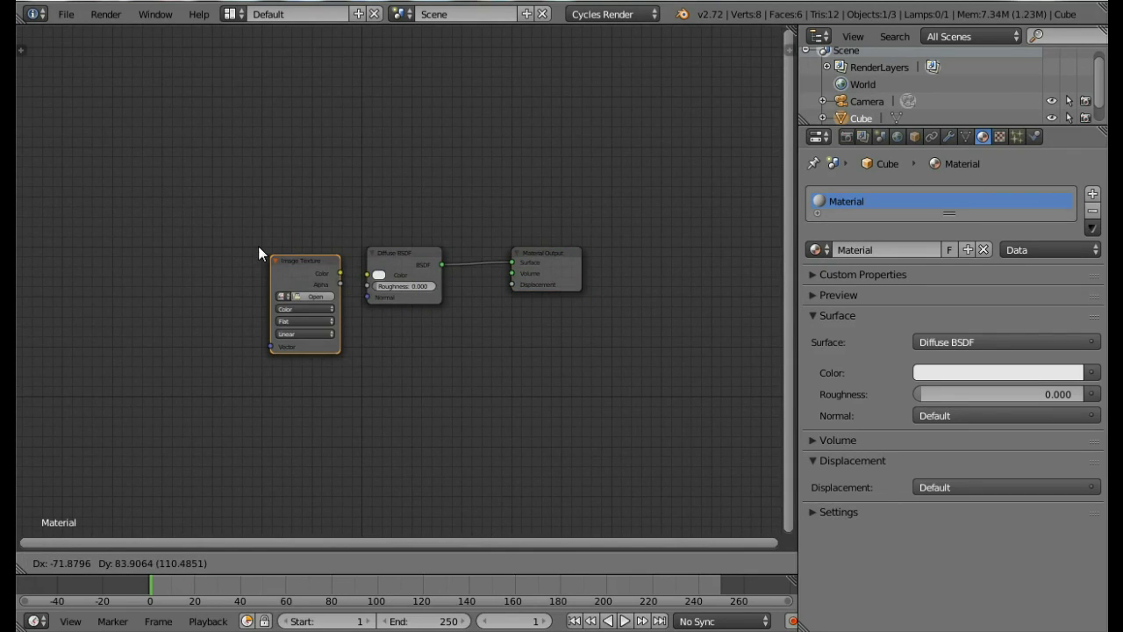
{"action": "left_click", "coordinate": [268, 252]}
{"action": "left_click_drag", "start_coordinate": [293, 254], "coordinate": [368, 274]}
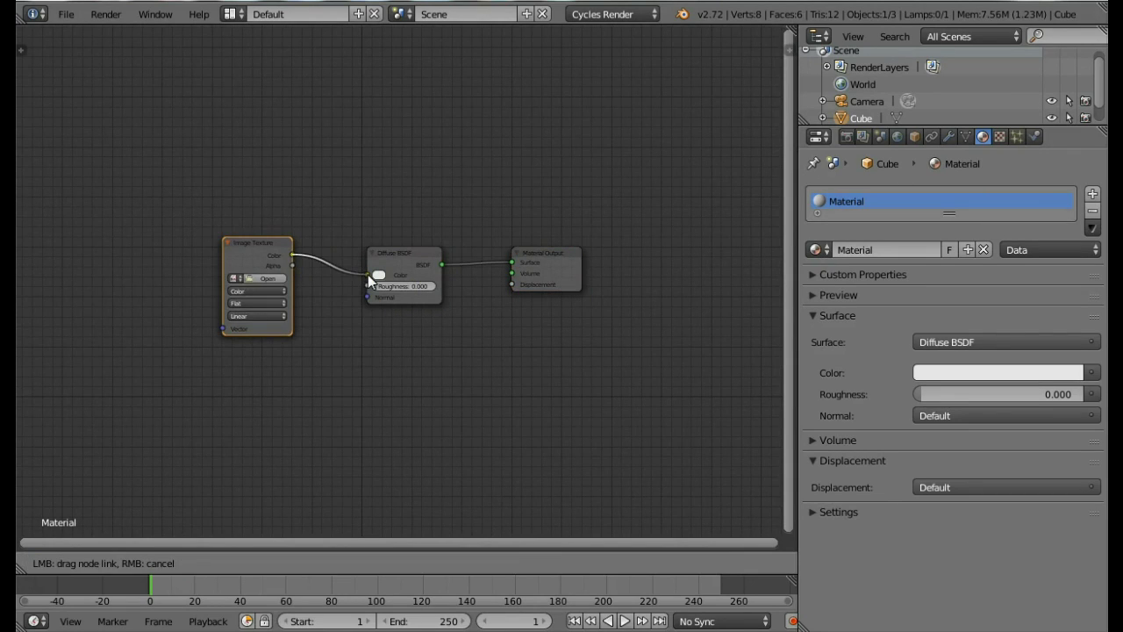
{"action": "left_click", "coordinate": [234, 279]}
{"action": "left_click", "coordinate": [267, 296]}
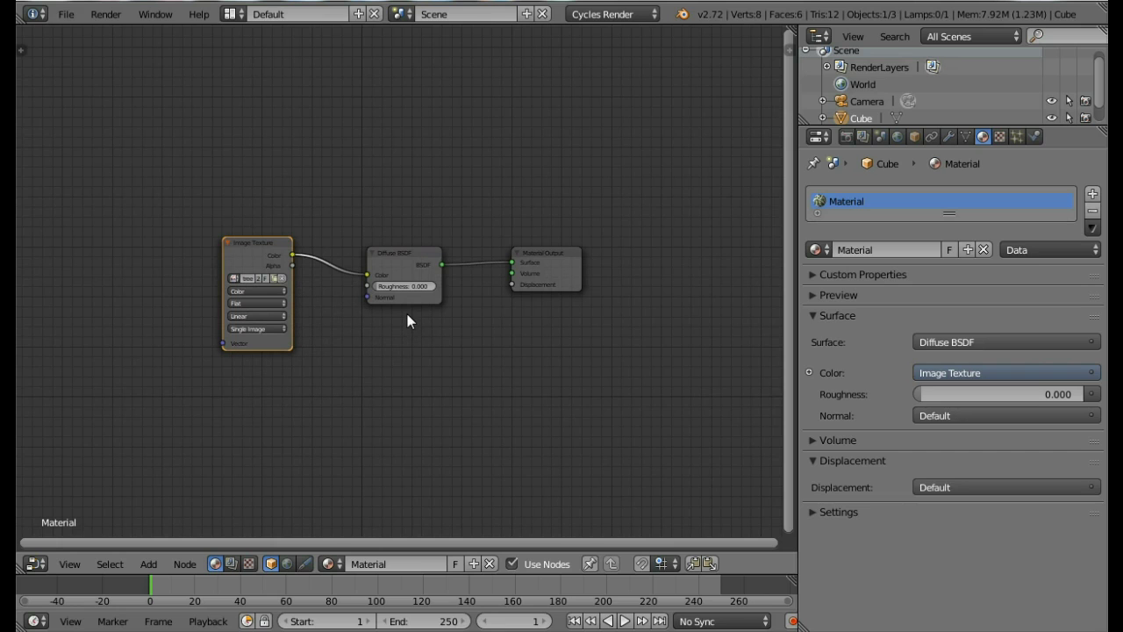
Step: Switch to the photo viewer to examine the leaf texture and the finished tree render, and return to Blender
{"action": "key", "text": "alt+Tab"}
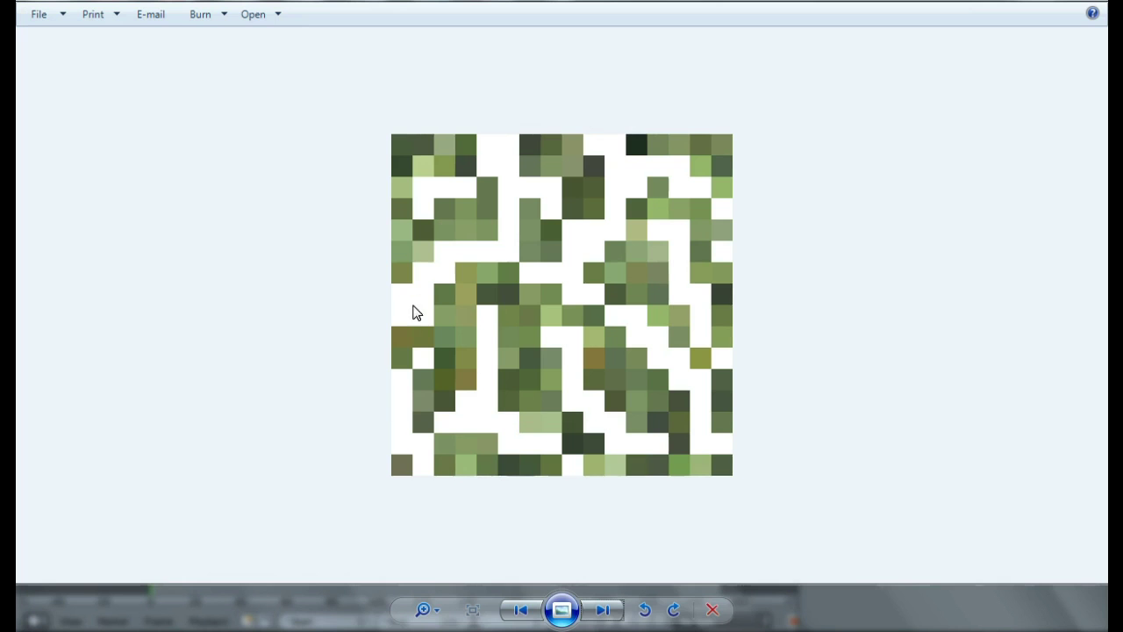
{"action": "left_click", "coordinate": [519, 612]}
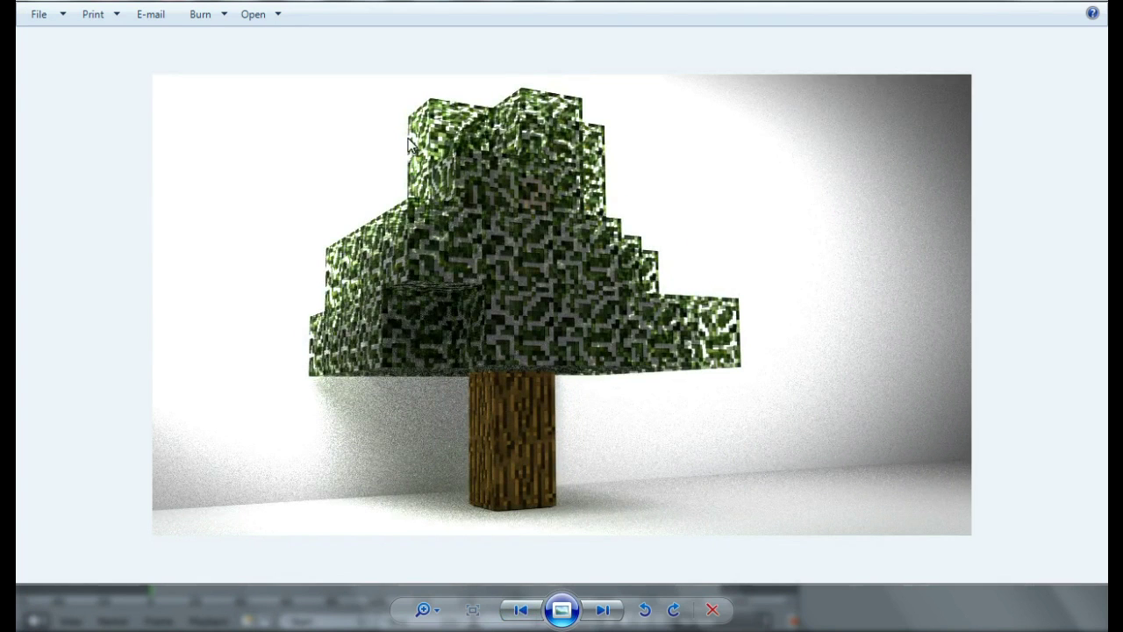
{"action": "key", "text": "alt+Tab"}
Step: Add a Transparent BSDF node below the Diffuse BSDF and connect the Image Texture's Color output to its Color input
{"action": "key", "text": "shift+a"}
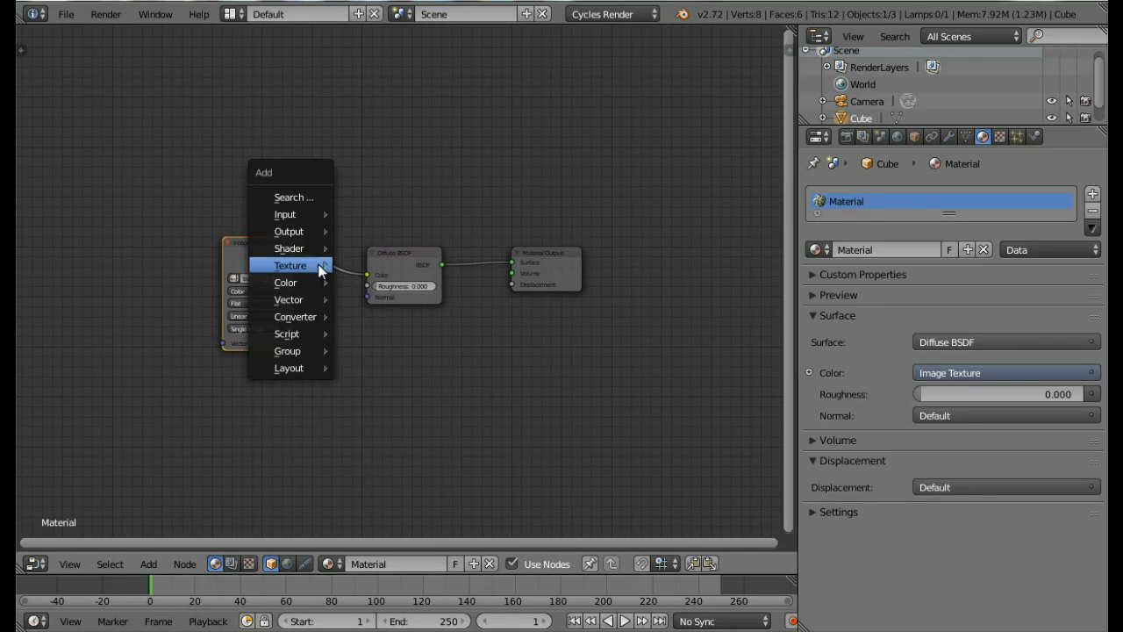
{"action": "mouse_move", "coordinate": [300, 266]}
{"action": "mouse_move", "coordinate": [292, 248]}
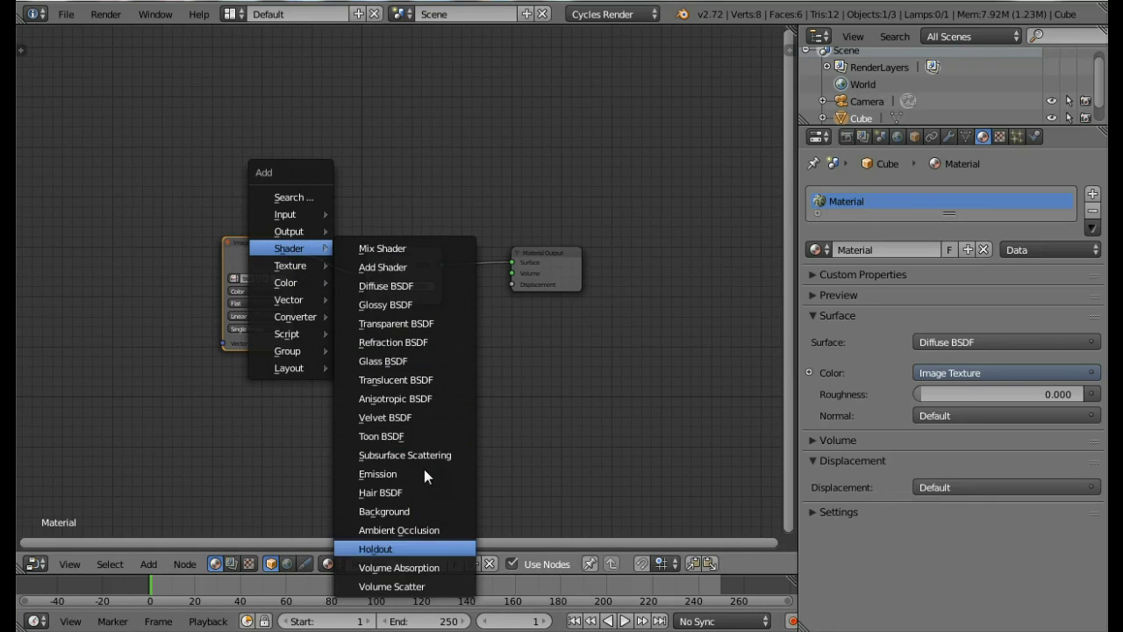
{"action": "left_click", "coordinate": [413, 329]}
{"action": "left_click", "coordinate": [374, 316]}
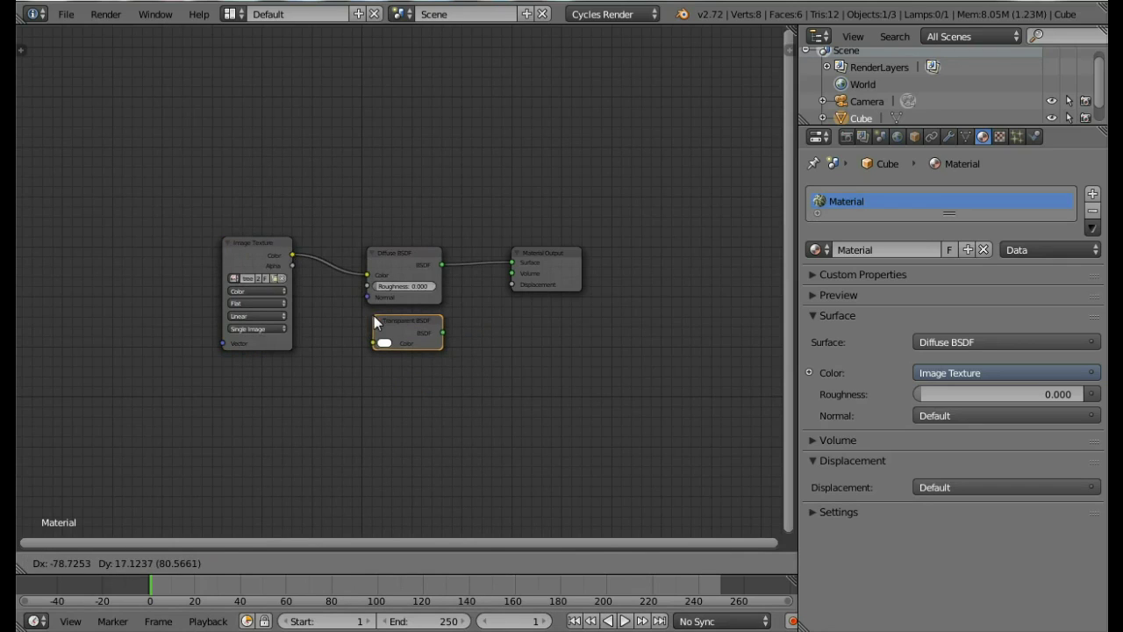
{"action": "left_click_drag", "start_coordinate": [291, 254], "coordinate": [376, 343]}
Step: Connect the Image Texture's Color to the Material Output's Displacement and move the output node farther from the shaders to make room
{"action": "left_click_drag", "start_coordinate": [291, 254], "coordinate": [513, 284]}
{"action": "left_click_drag", "start_coordinate": [572, 261], "coordinate": [680, 266]}
{"action": "left_click", "coordinate": [407, 261]}
{"action": "left_click", "coordinate": [406, 326]}
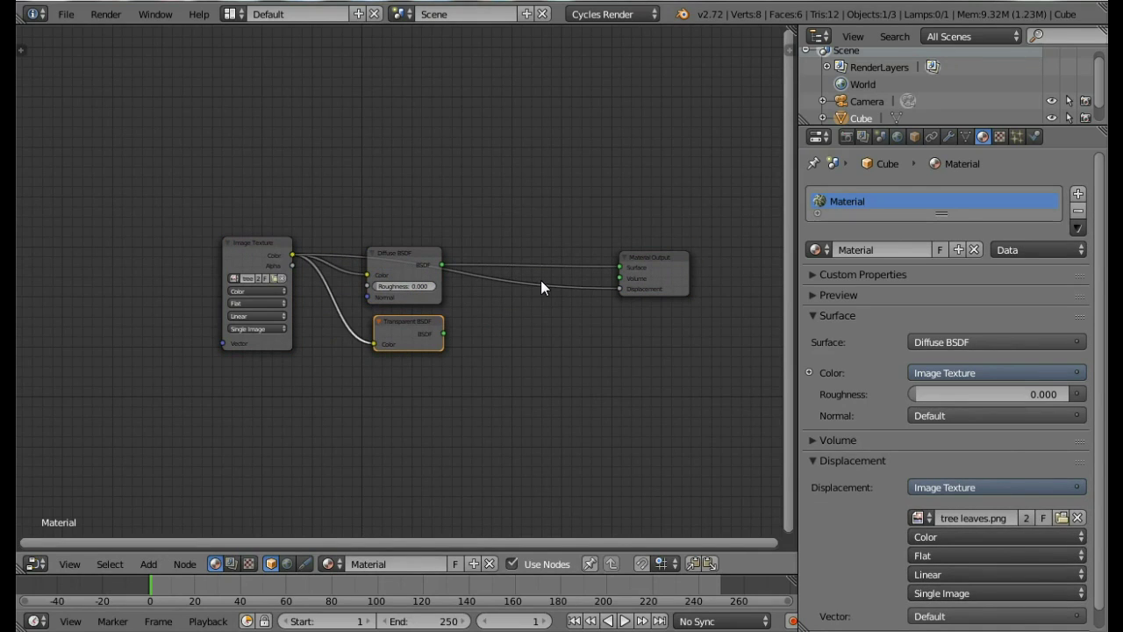
Step: Insert a Mix Shader between the Diffuse BSDF and Material Output, connect the Transparent BSDF to its second Shader input, and set Fac to 0.9
{"action": "key", "text": "shift+a"}
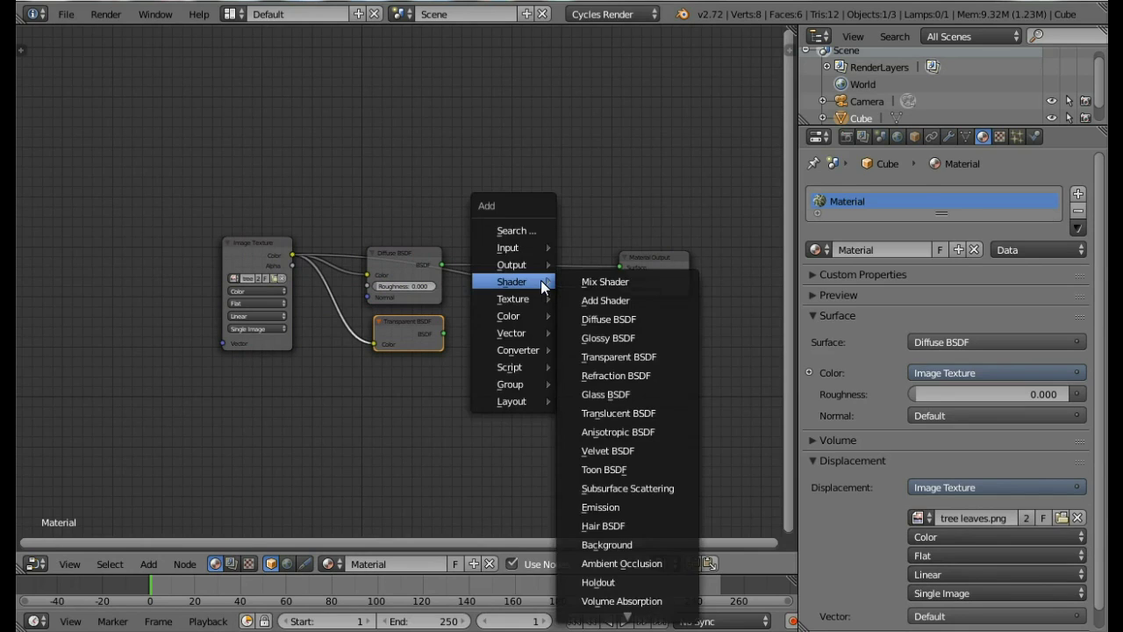
{"action": "left_click", "coordinate": [604, 279]}
{"action": "left_click", "coordinate": [497, 226]}
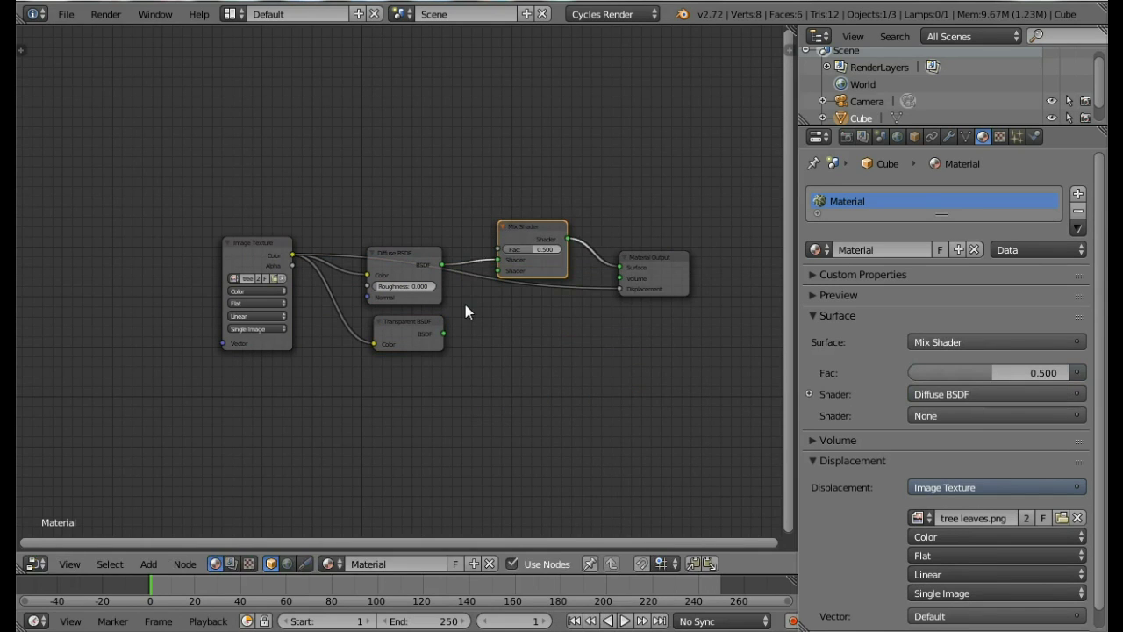
{"action": "left_click_drag", "start_coordinate": [444, 333], "coordinate": [495, 270]}
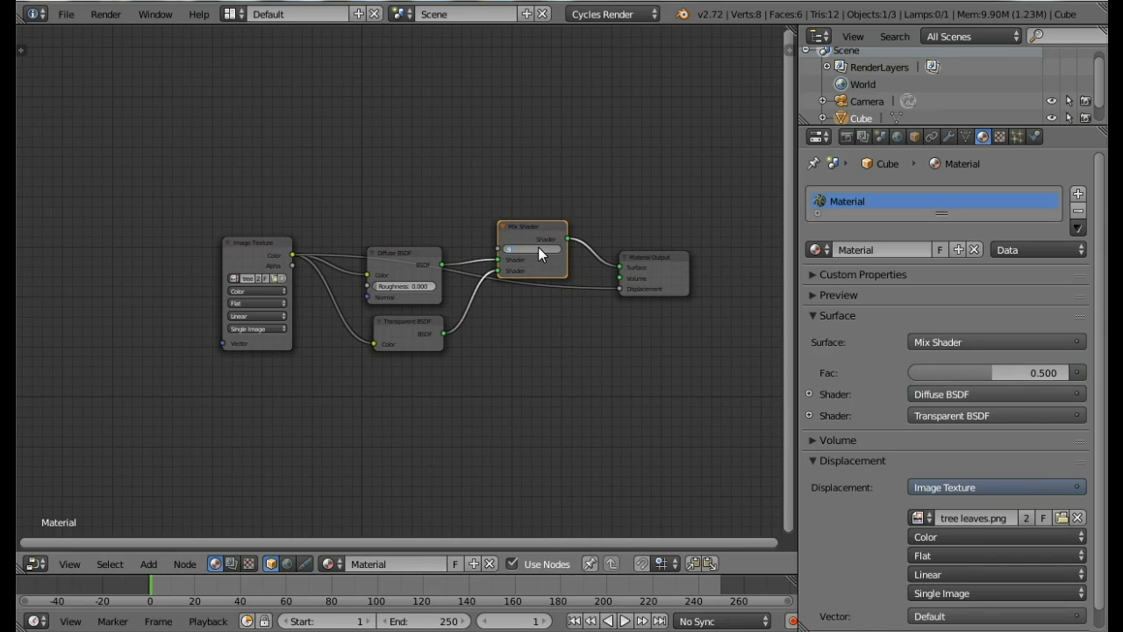
{"action": "type", "text": ".9"}
{"action": "key", "text": "Return"}
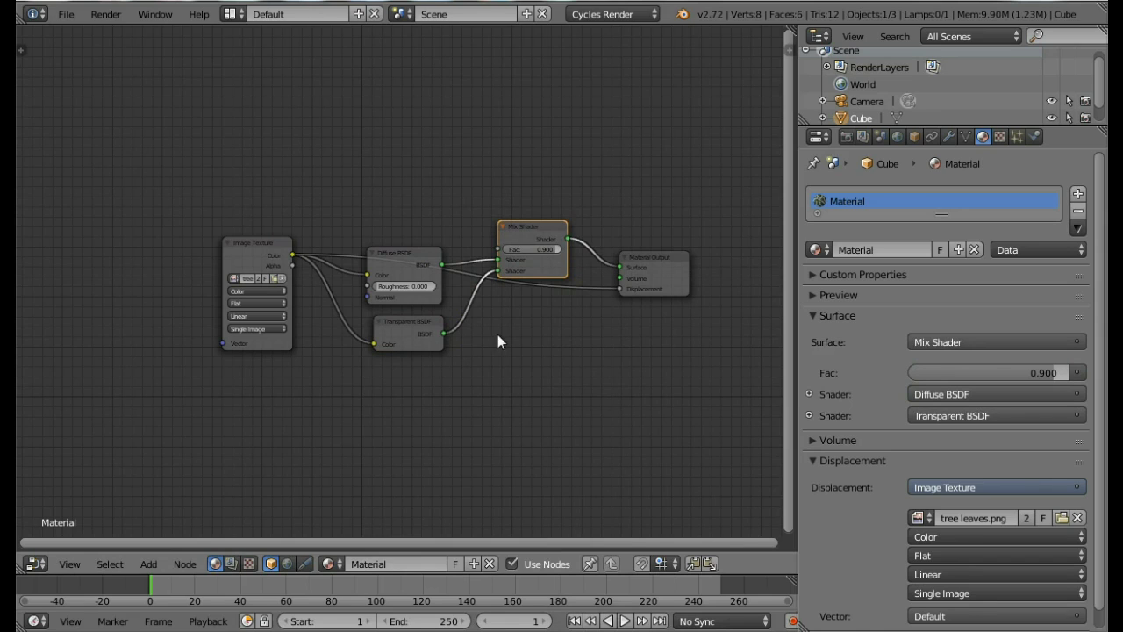
Step: Rename the cube's material as Leaves
{"action": "left_click", "coordinate": [863, 251]}
{"action": "key", "text": "Caps_Lock"}
{"action": "type", "text": "L"}
{"action": "key", "text": "Caps_Lock"}
{"action": "type", "text": "eaves"}
{"action": "key", "text": "Return"}
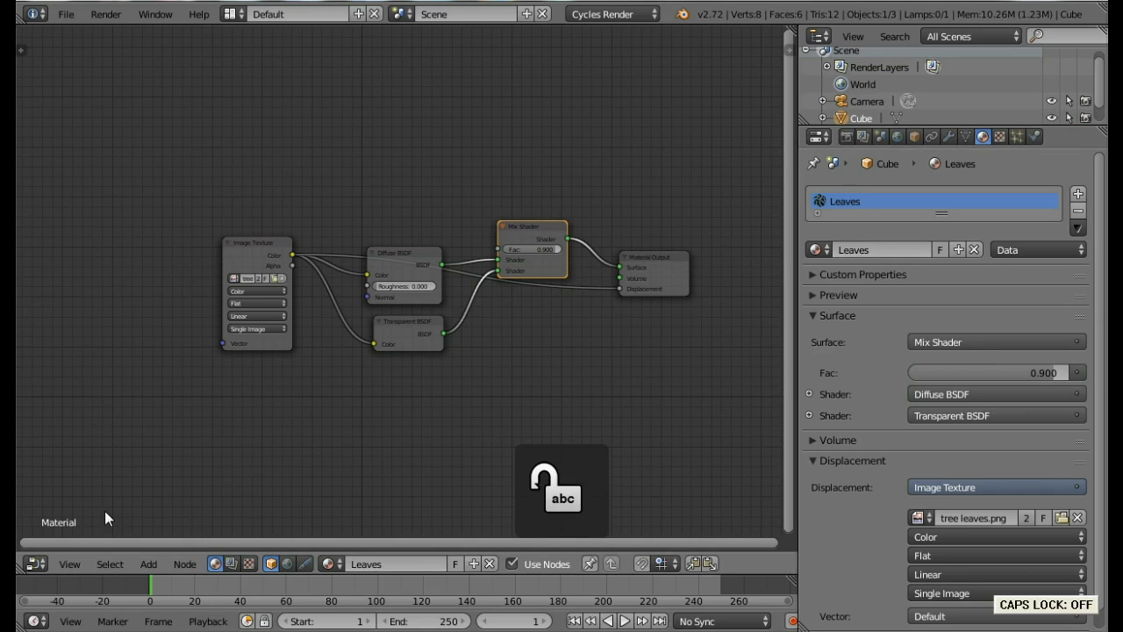
Step: Change the Node Editor back into a 3D View showing the cube
{"action": "left_click", "coordinate": [35, 563]}
{"action": "left_click", "coordinate": [52, 540]}
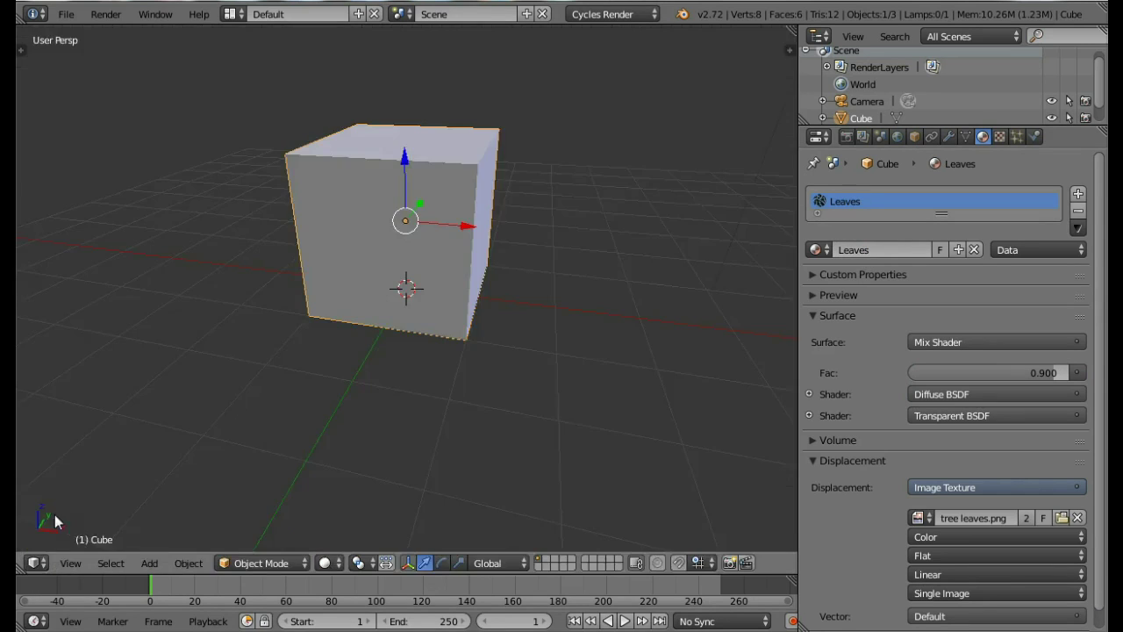
{"action": "middle_click_drag", "start_coordinate": [428, 172], "coordinate": [406, 283]}
{"action": "scroll", "coordinate": [664, 219], "scroll_direction": "down", "scroll_amount": 3}
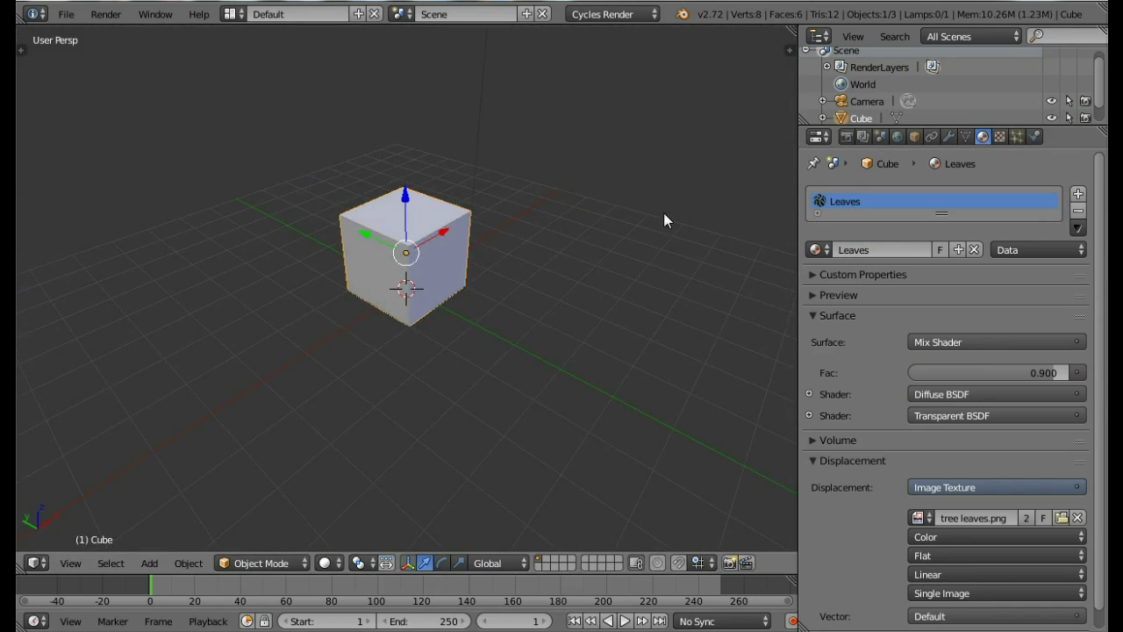
{"action": "middle_click_drag", "start_coordinate": [461, 278], "coordinate": [484, 271]}
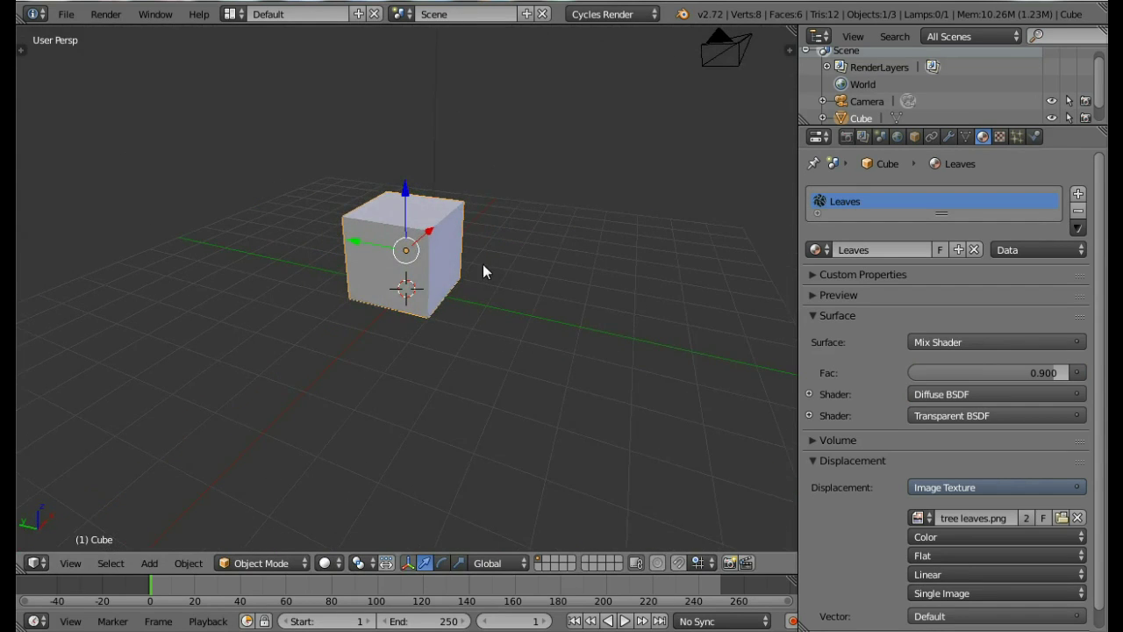
Step: Add an Array modifier to the cube with a count of 5, and collapse its settings
{"action": "left_click", "coordinate": [951, 136]}
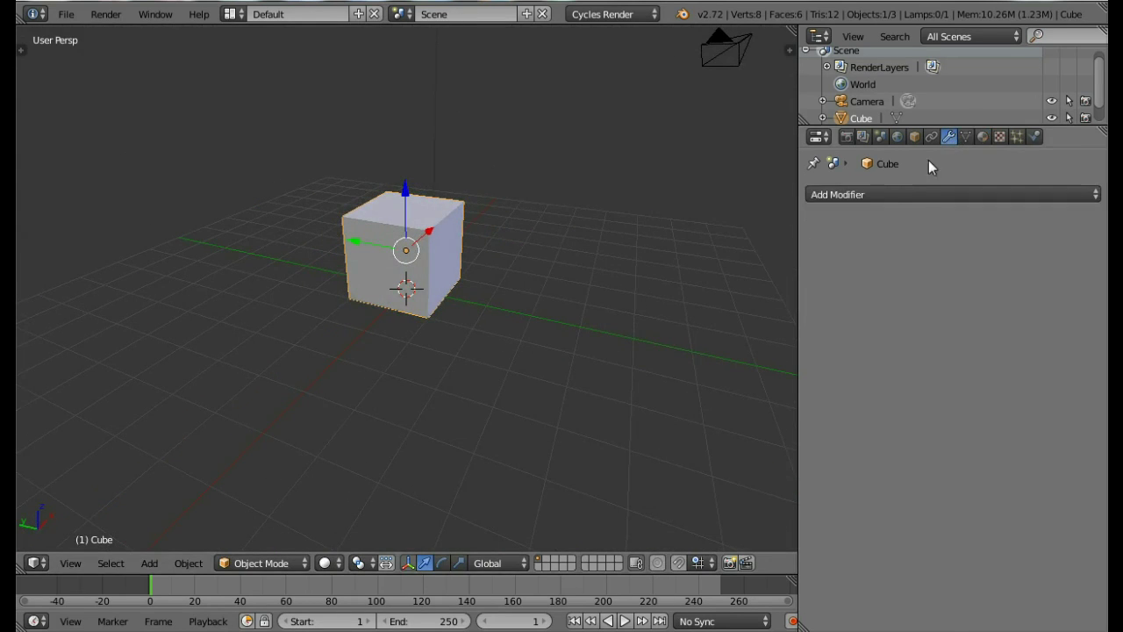
{"action": "left_click", "coordinate": [869, 195]}
{"action": "left_click", "coordinate": [773, 232]}
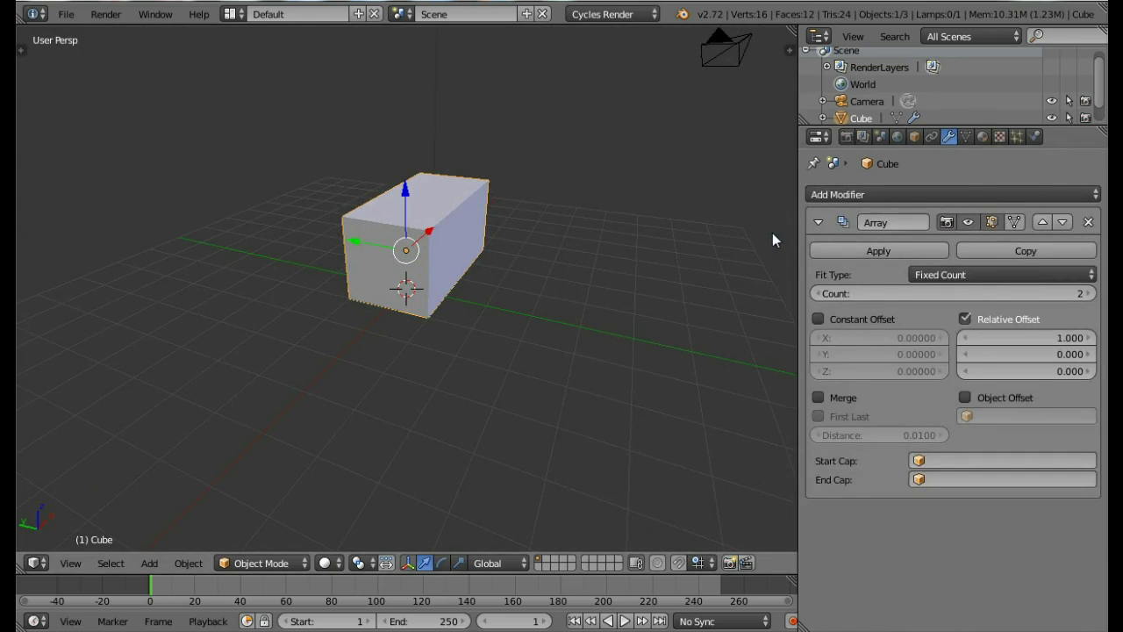
{"action": "left_click", "coordinate": [893, 294]}
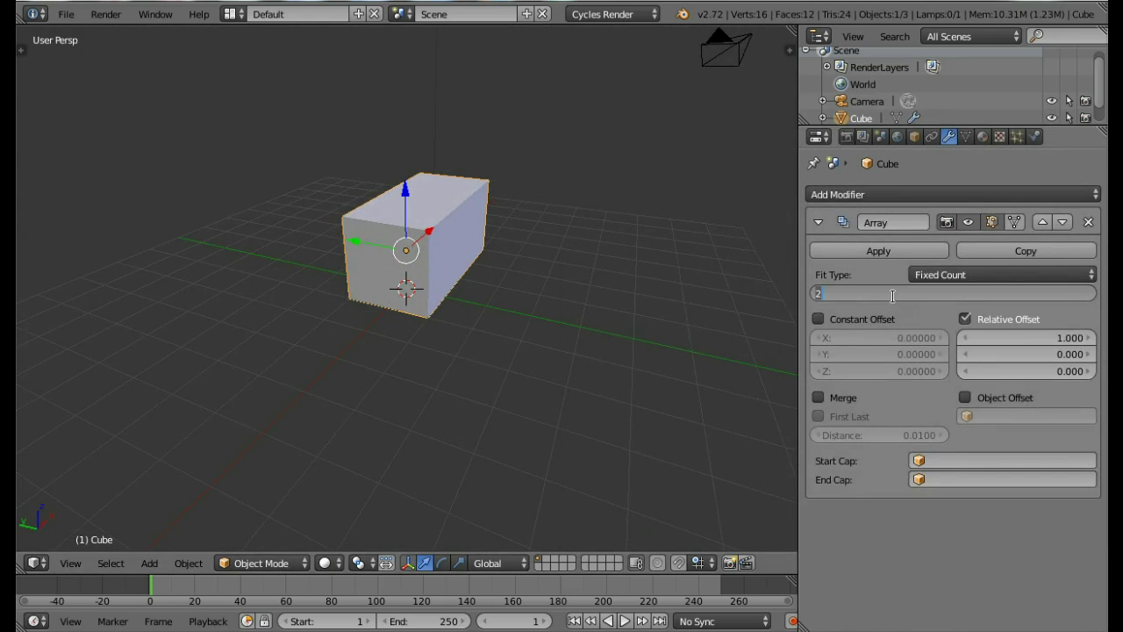
{"action": "type", "text": "5"}
{"action": "key", "text": "Return"}
{"action": "left_click", "coordinate": [819, 222]}
Step: Add a second Array modifier with relative offset X 0 and Y 1 and a count of 5, and collapse its settings
{"action": "left_click", "coordinate": [825, 195]}
{"action": "left_click", "coordinate": [771, 229]}
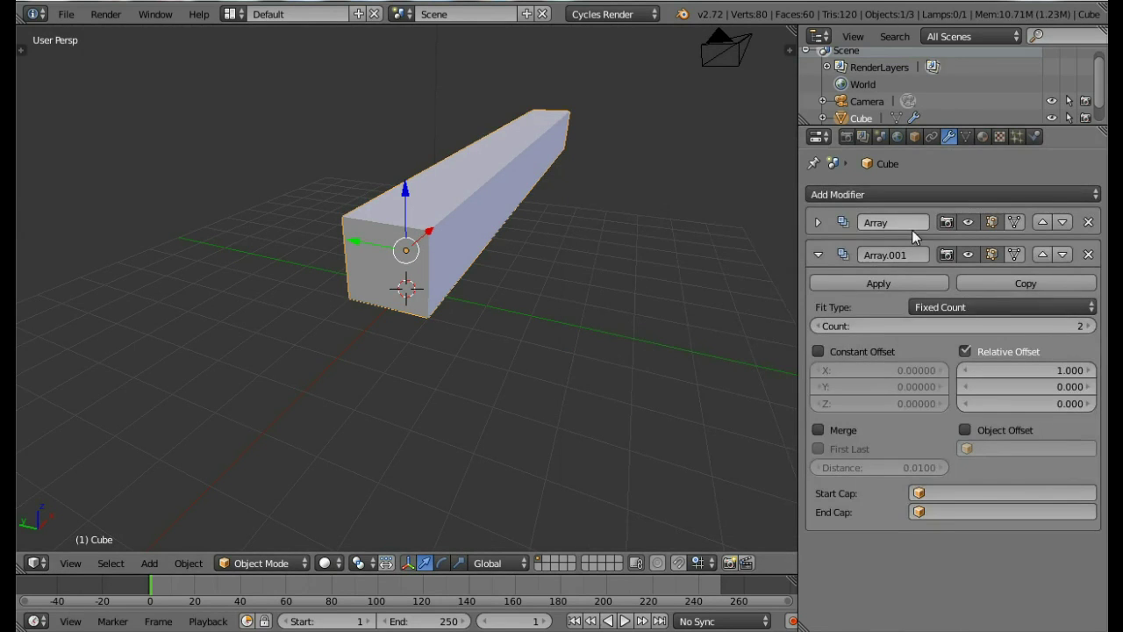
{"action": "left_click", "coordinate": [1012, 365]}
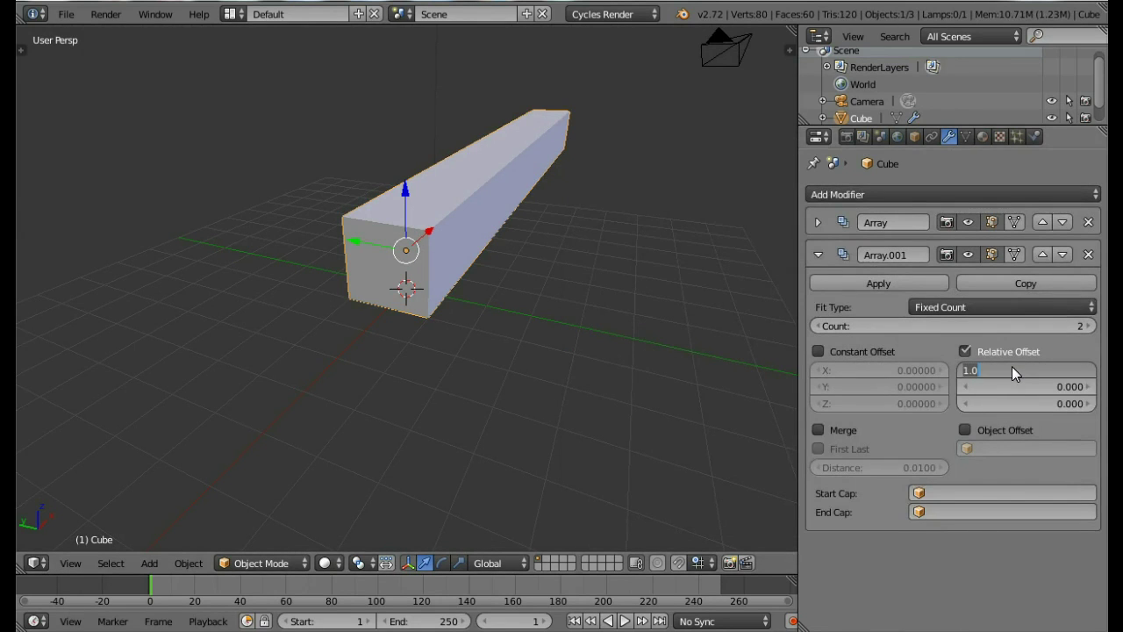
{"action": "type", "text": "0"}
{"action": "key", "text": "Return"}
{"action": "left_click", "coordinate": [1014, 387]}
{"action": "type", "text": "1"}
{"action": "key", "text": "Return"}
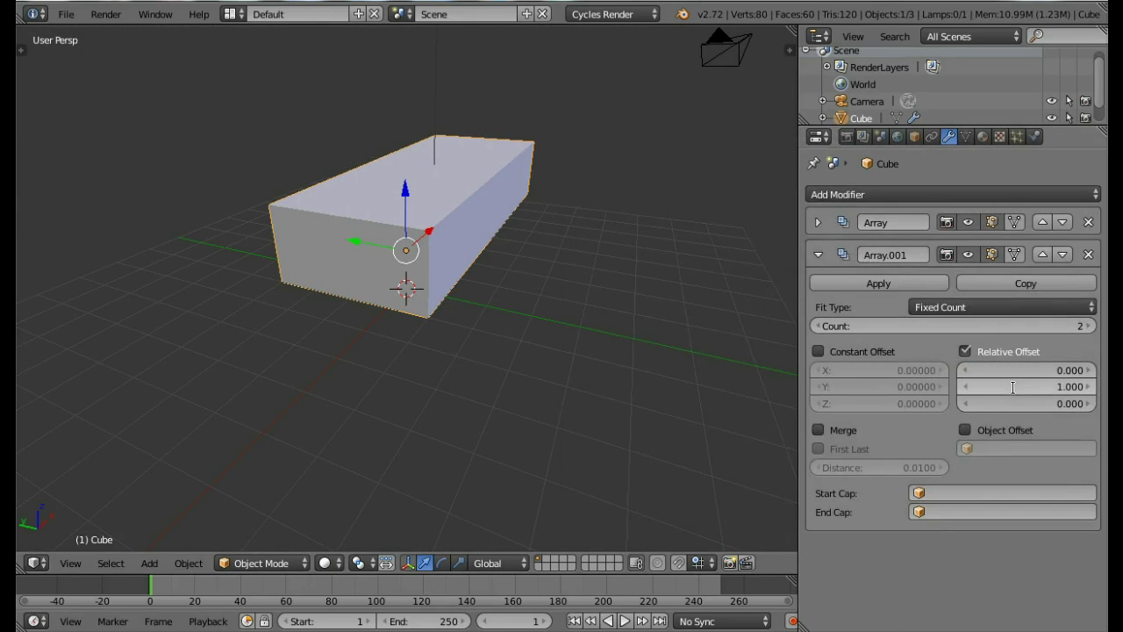
{"action": "left_click", "coordinate": [959, 326]}
{"action": "type", "text": "5"}
{"action": "key", "text": "Return"}
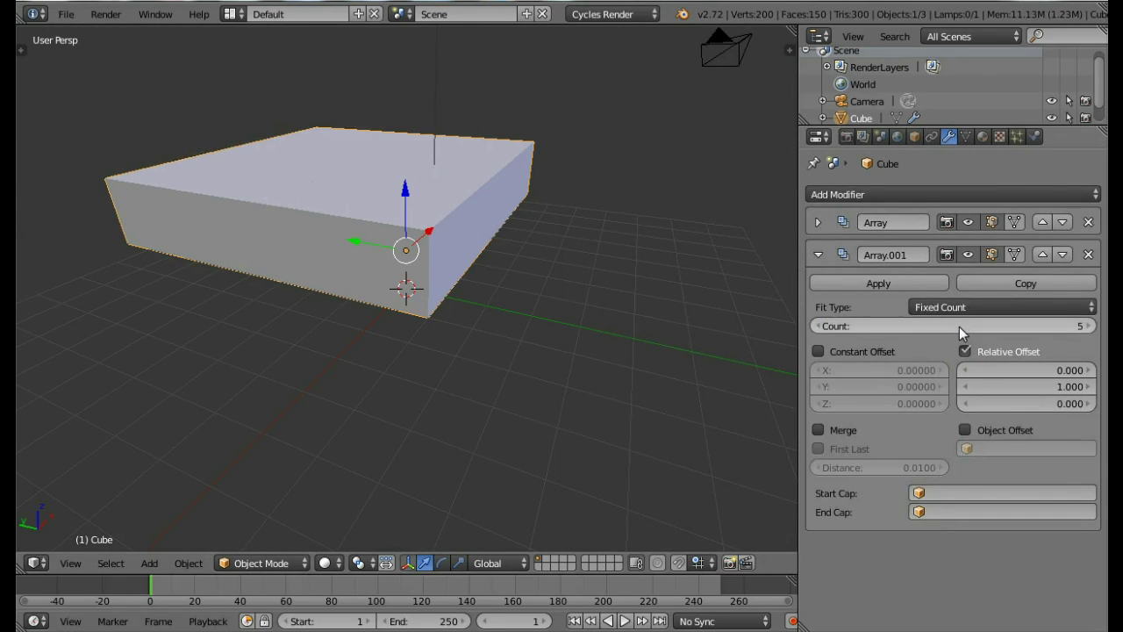
{"action": "left_click", "coordinate": [816, 255]}
Step: Add a third Array modifier with relative offset X 0 and Z 1 to stack a second layer of cubes
{"action": "left_click", "coordinate": [824, 194]}
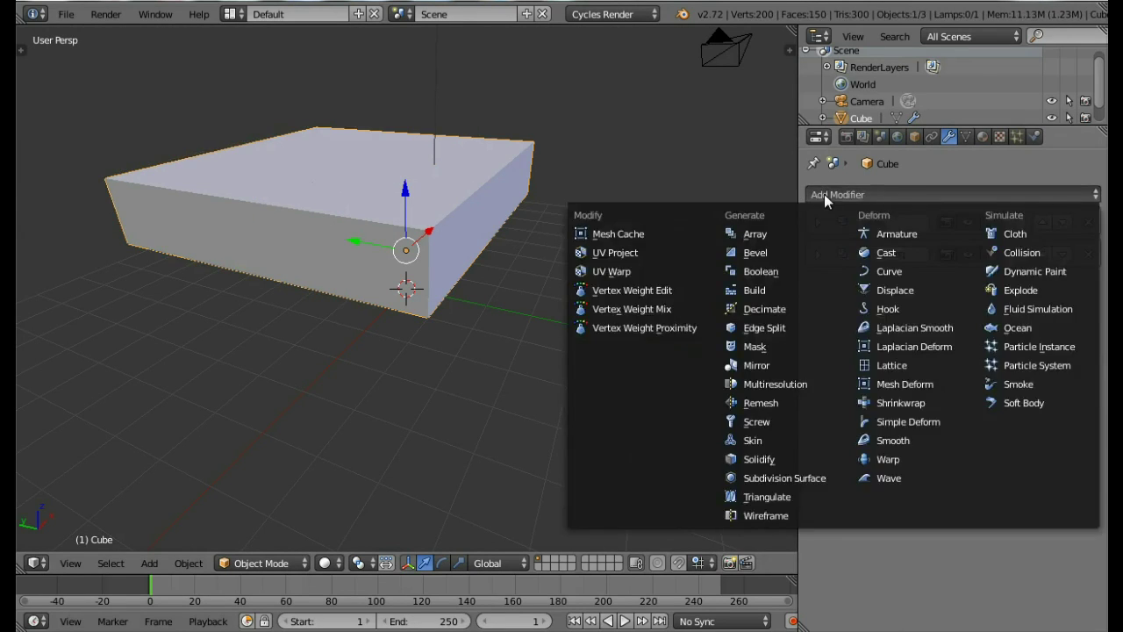
{"action": "left_click", "coordinate": [777, 233]}
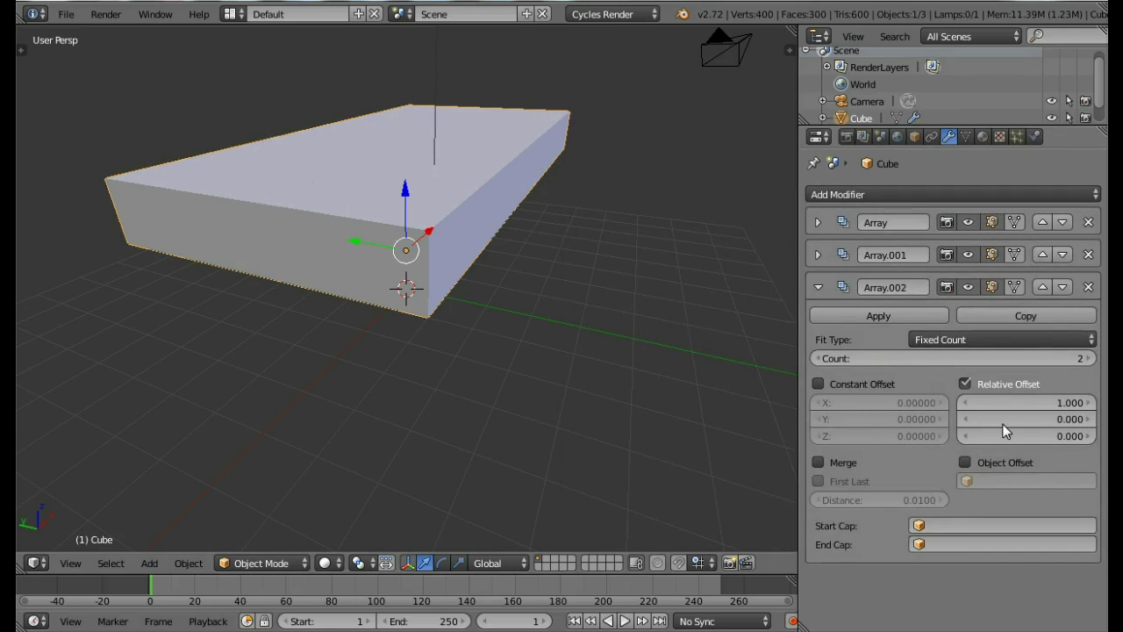
{"action": "left_click", "coordinate": [1039, 401]}
{"action": "type", "text": "0"}
{"action": "key", "text": "Return"}
{"action": "left_click", "coordinate": [1041, 437]}
{"action": "type", "text": "1"}
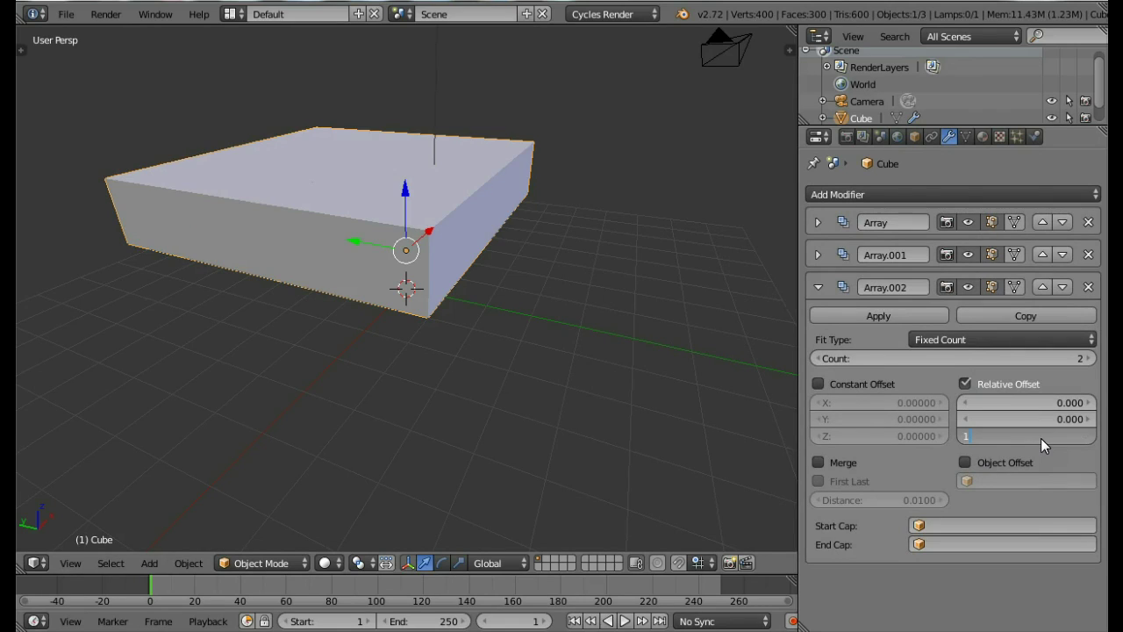
{"action": "key", "text": "Return"}
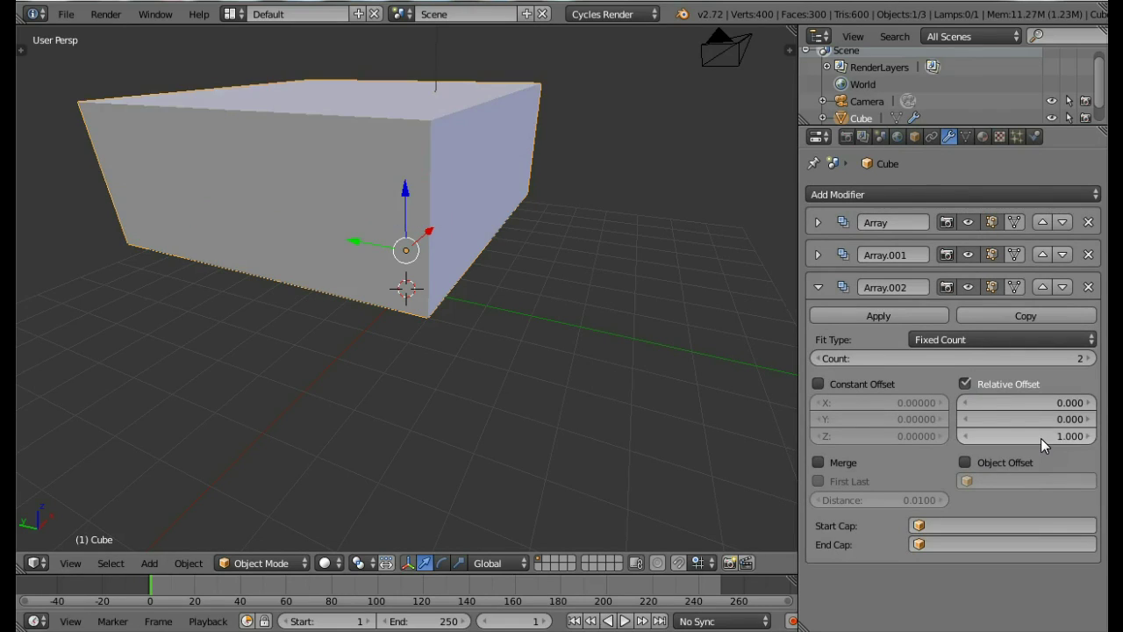
Step: Apply all three Array modifiers to the cube in order
{"action": "left_click", "coordinate": [818, 222]}
{"action": "left_click", "coordinate": [857, 252]}
{"action": "left_click", "coordinate": [817, 223]}
{"action": "left_click", "coordinate": [850, 250]}
{"action": "left_click", "coordinate": [831, 251]}
Step: Scale the whole block of cubes by 0.5 in Object Mode
{"action": "scroll", "coordinate": [572, 249], "scroll_direction": "down", "scroll_amount": 3}
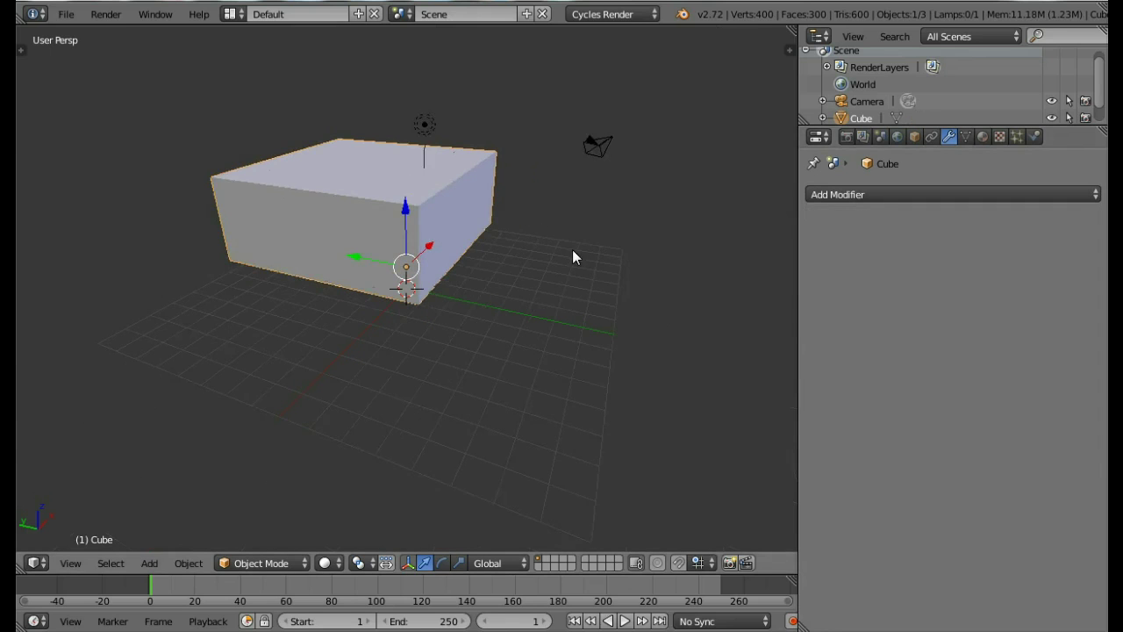
{"action": "key", "text": "Tab"}
{"action": "middle_click_drag", "start_coordinate": [468, 277], "coordinate": [539, 258]}
{"action": "key", "text": "Tab"}
{"action": "middle_click_drag", "start_coordinate": [532, 219], "coordinate": [505, 218]}
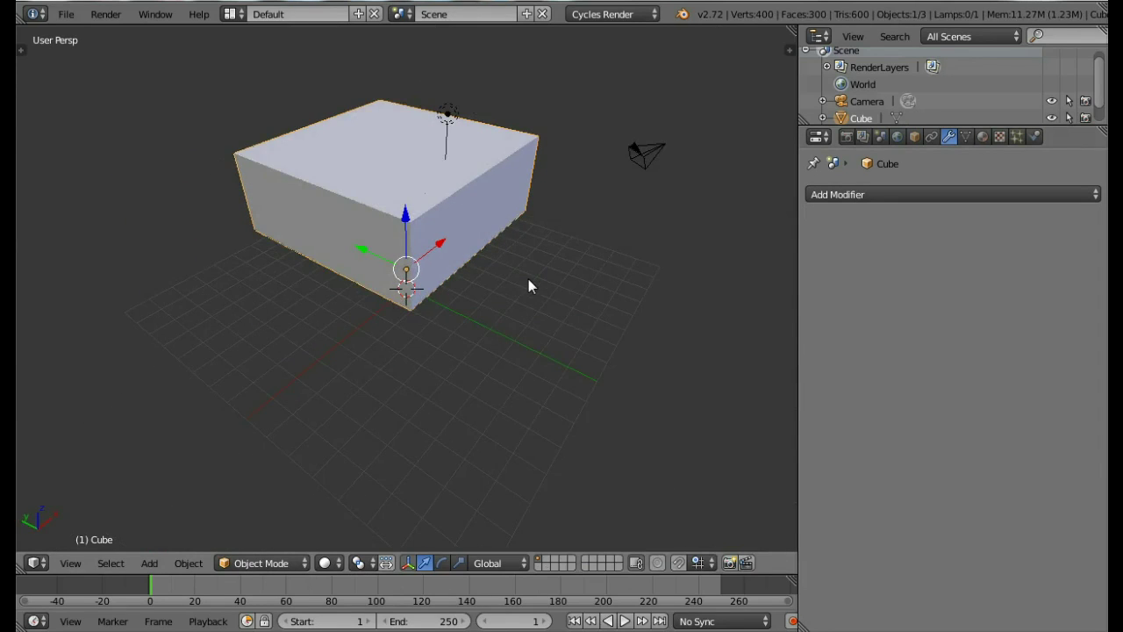
{"action": "type", "text": "s.5"}
{"action": "key", "text": "Return"}
{"action": "scroll", "coordinate": [528, 263], "scroll_direction": "up", "scroll_amount": 4}
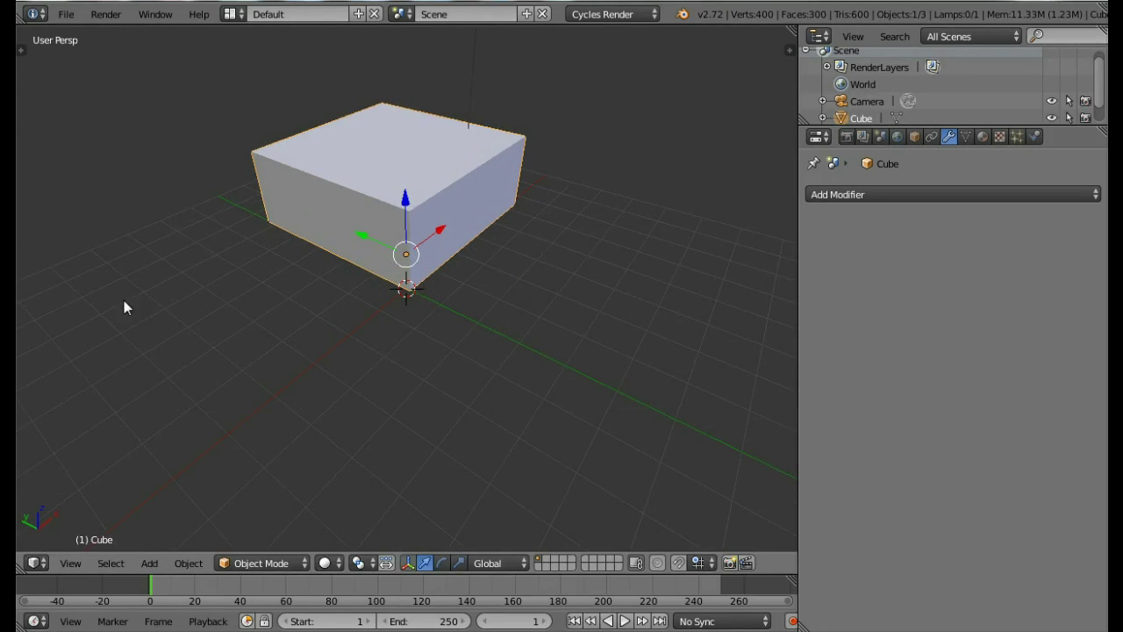
Step: View the block from the top in orthographic projection with wireframe shading
{"action": "left_click", "coordinate": [71, 563]}
{"action": "left_click", "coordinate": [97, 483]}
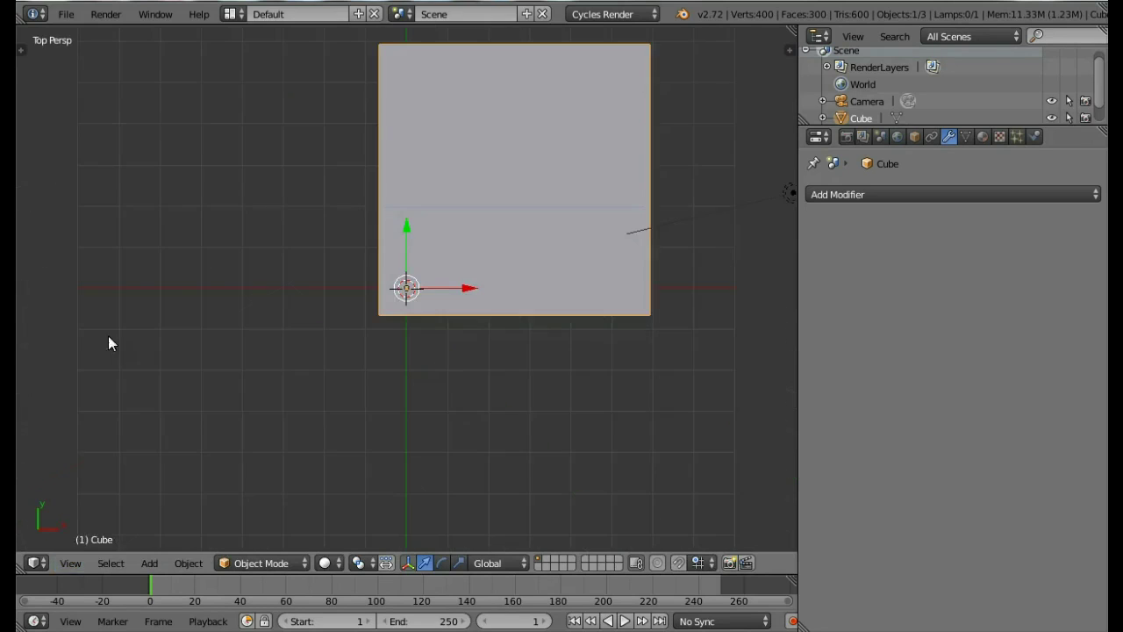
{"action": "left_click", "coordinate": [74, 563]}
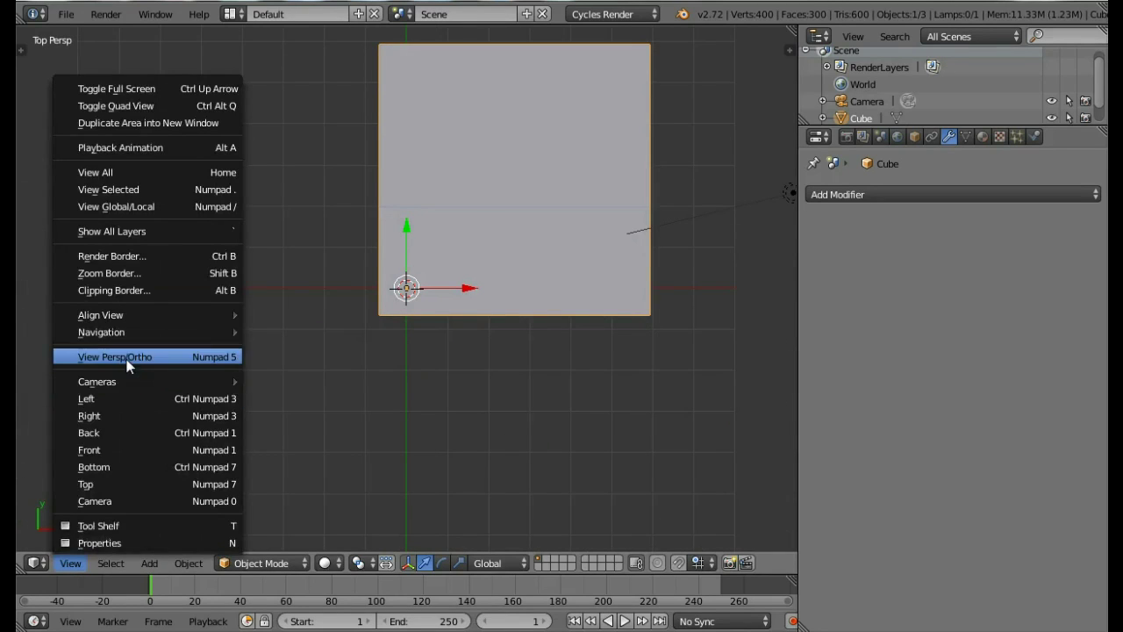
{"action": "left_click", "coordinate": [110, 359]}
{"action": "scroll", "coordinate": [502, 278], "scroll_direction": "down", "scroll_amount": 2, "text": "shift"}
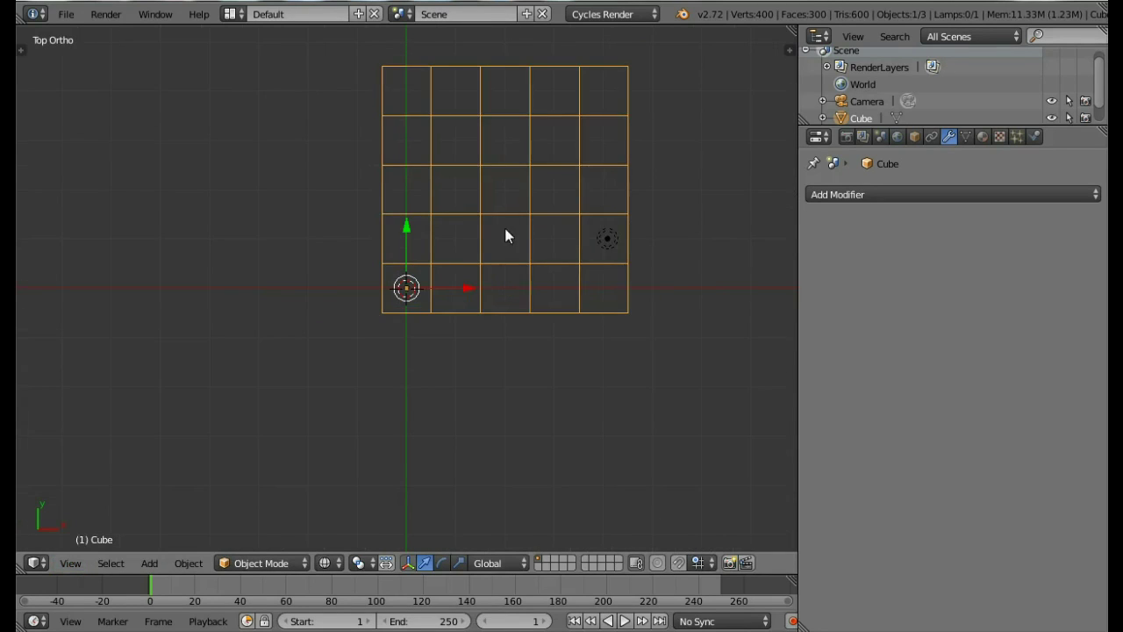
{"action": "middle_click_drag", "start_coordinate": [477, 250], "coordinate": [453, 295], "text": "shift"}
Step: In Edit Mode, select a plus-shaped group of faces through both layers at the middle of the cube block
{"action": "key", "text": "Tab"}
{"action": "scroll", "coordinate": [452, 295], "scroll_direction": "up", "scroll_amount": 3}
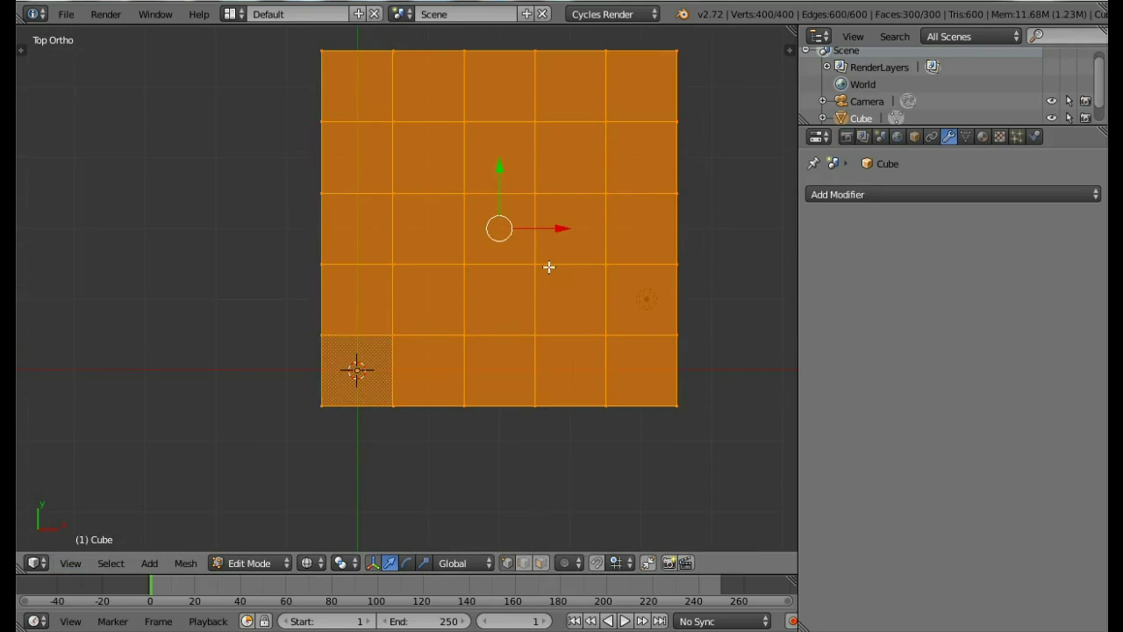
{"action": "middle_click_drag", "start_coordinate": [549, 266], "coordinate": [477, 343], "text": "shift"}
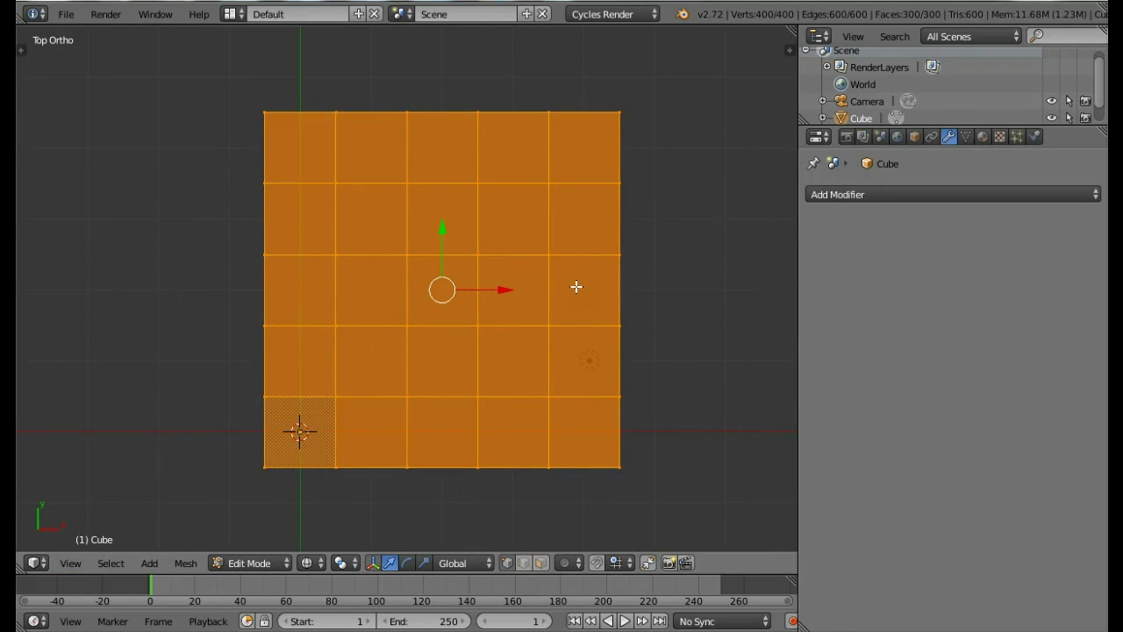
{"action": "key", "text": "a"}
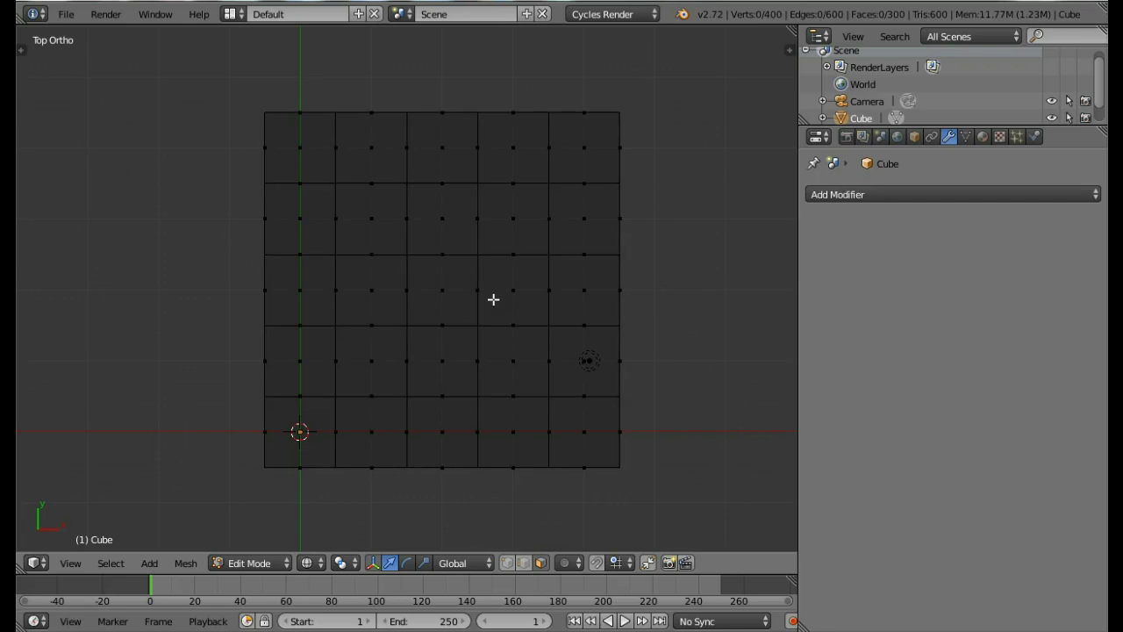
{"action": "key", "text": "b"}
{"action": "left_click_drag", "start_coordinate": [341, 259], "coordinate": [538, 320]}
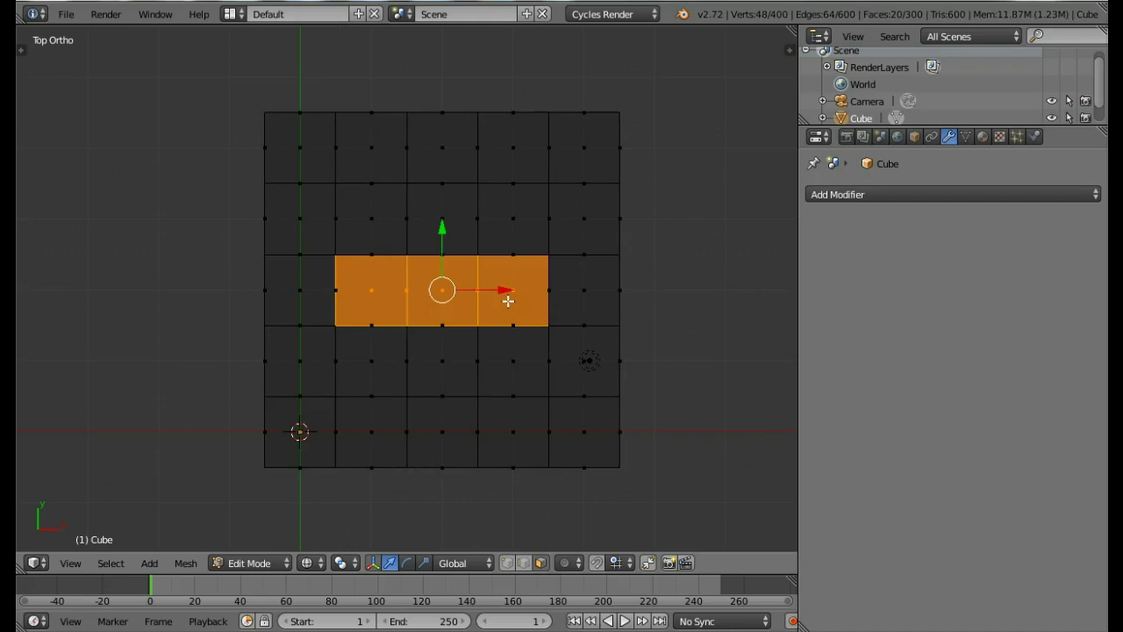
{"action": "key", "text": "b"}
{"action": "left_click_drag", "start_coordinate": [410, 184], "coordinate": [473, 387]}
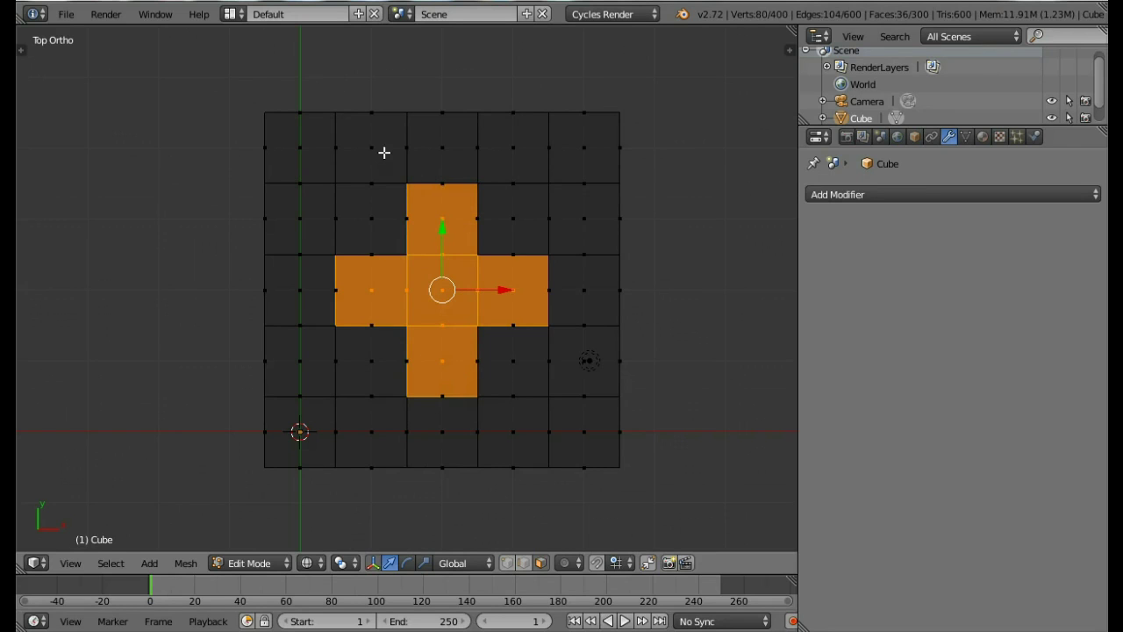
Step: Extrude the plus-shaped selection upward by about 2 units to form the top of the canopy
{"action": "key", "text": "z"}
{"action": "middle_click_drag", "start_coordinate": [567, 313], "coordinate": [551, 231]}
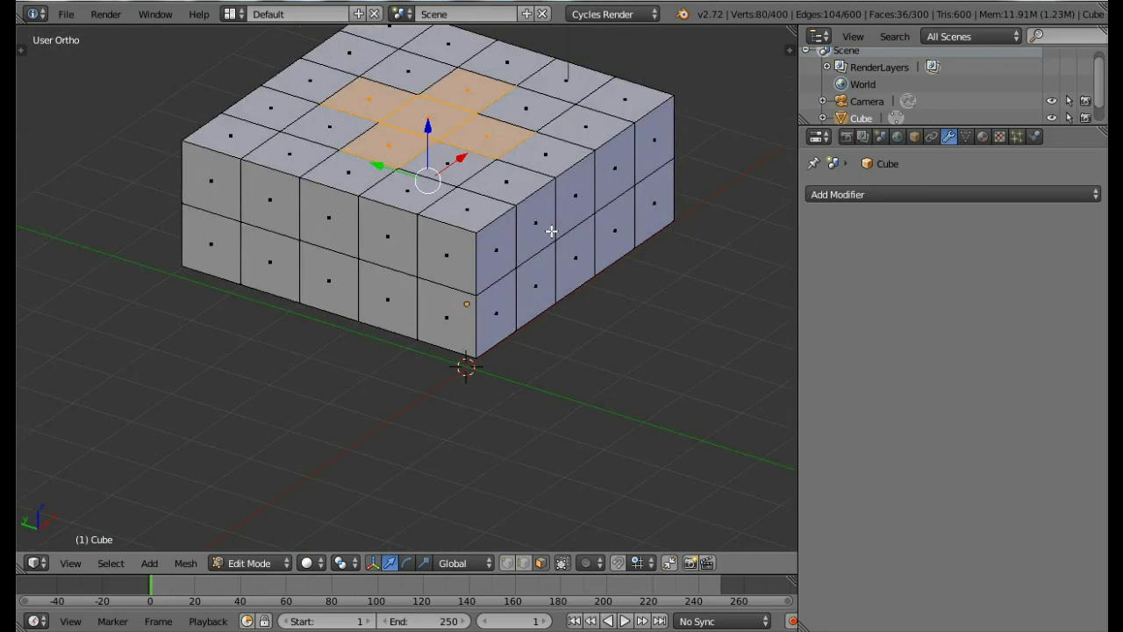
{"action": "scroll", "coordinate": [551, 231], "scroll_direction": "down", "scroll_amount": 2}
{"action": "key", "text": "e"}
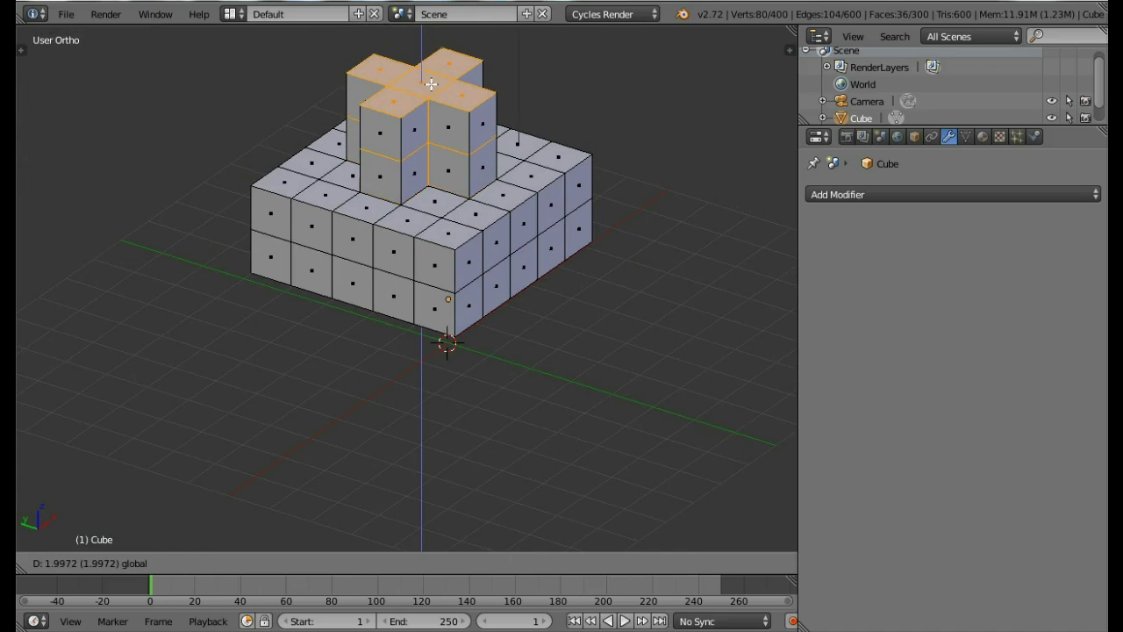
{"action": "left_click", "coordinate": [436, 104]}
{"action": "key", "text": "Tab"}
{"action": "middle_click_drag", "start_coordinate": [506, 307], "coordinate": [423, 278]}
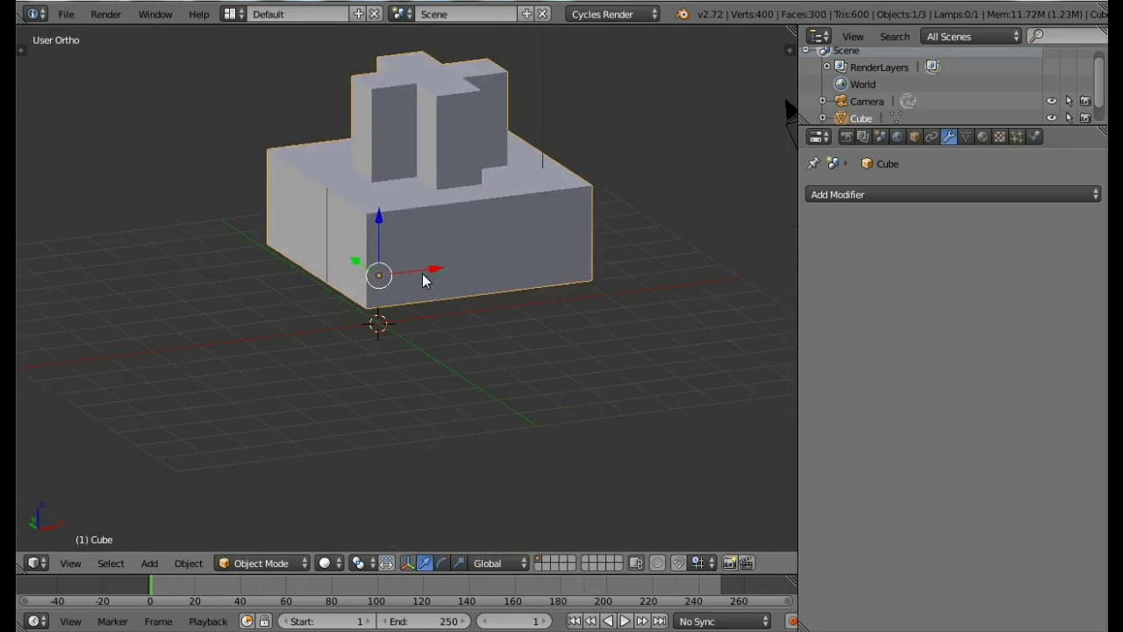
Step: Delete the top-layer cube at the front corner of the block in Edit Mode
{"action": "key", "text": "Tab"}
{"action": "scroll", "coordinate": [310, 141], "scroll_direction": "up", "scroll_amount": 3}
{"action": "middle_click_drag", "start_coordinate": [309, 141], "coordinate": [412, 262]}
{"action": "right_click", "coordinate": [411, 261]}
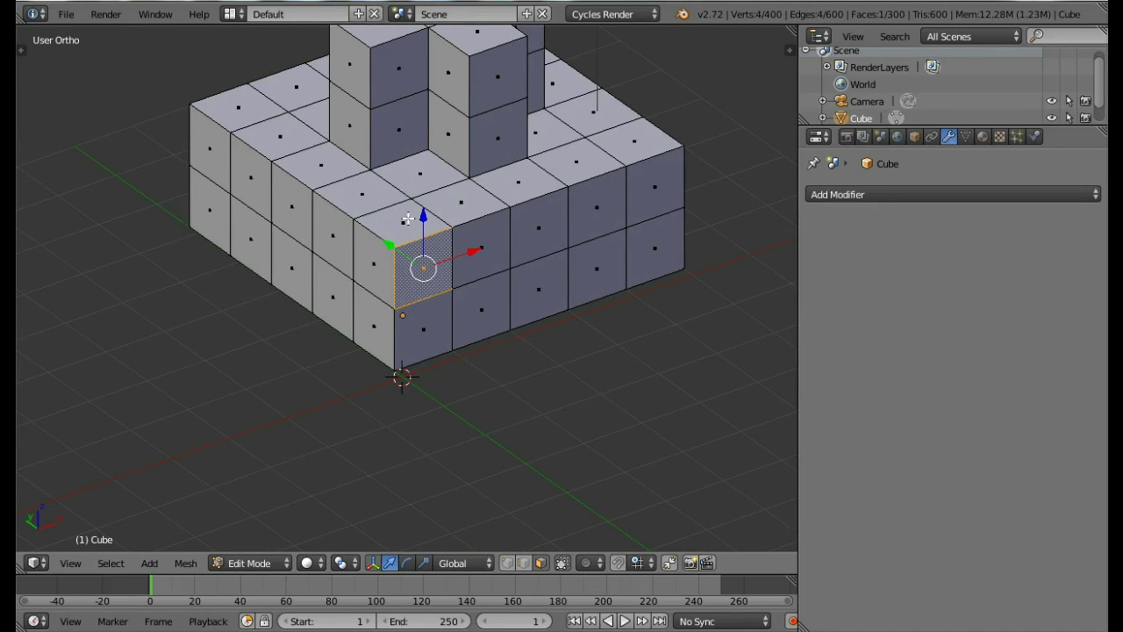
{"action": "right_click", "coordinate": [408, 218], "text": "shift"}
{"action": "right_click", "coordinate": [356, 259], "text": "shift"}
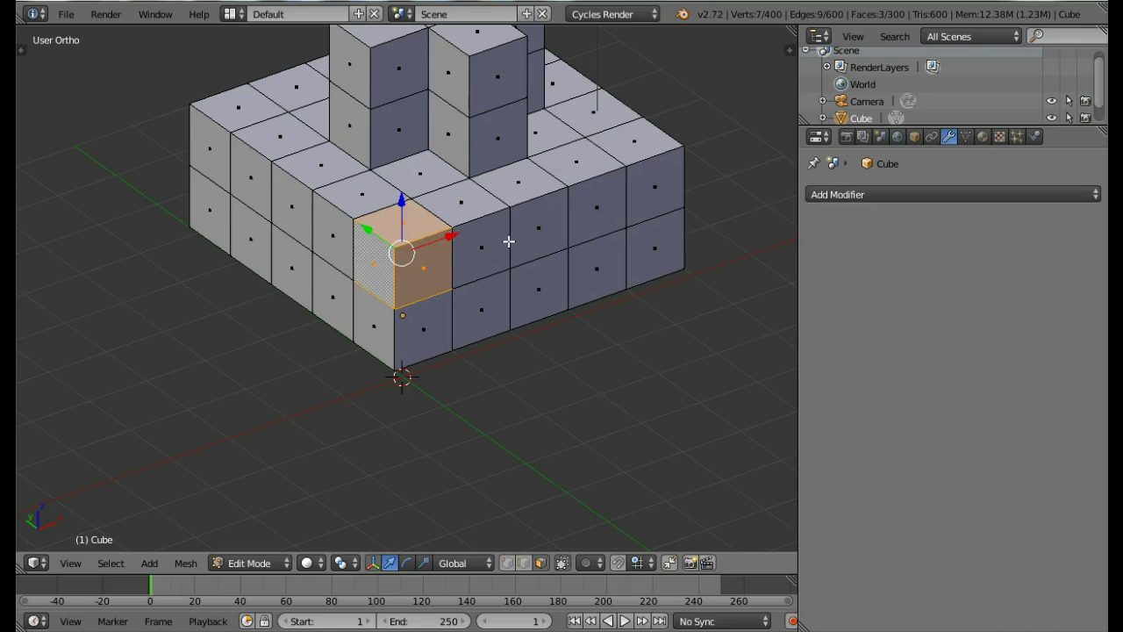
{"action": "key", "text": "x"}
{"action": "left_click", "coordinate": [509, 241]}
Step: Delete the L-shaped group of three top-layer cubes around the next corner of the block
{"action": "middle_click_drag", "start_coordinate": [514, 243], "coordinate": [345, 171]}
{"action": "right_click", "coordinate": [345, 171]}
{"action": "middle_click_drag", "start_coordinate": [345, 129], "coordinate": [387, 201]}
{"action": "right_click", "coordinate": [387, 201]}
{"action": "right_click", "coordinate": [342, 180], "text": "shift"}
{"action": "right_click", "coordinate": [305, 173], "text": "shift"}
{"action": "right_click", "coordinate": [325, 146], "text": "shift"}
{"action": "right_click", "coordinate": [379, 151], "text": "shift"}
{"action": "right_click", "coordinate": [449, 146], "text": "shift"}
{"action": "right_click", "coordinate": [456, 183], "text": "shift"}
{"action": "key", "text": "x"}
{"action": "left_click", "coordinate": [419, 145]}
Step: Delete one corner cube from each of the two remaining corners of the block
{"action": "middle_click_drag", "start_coordinate": [533, 177], "coordinate": [372, 199]}
{"action": "right_click", "coordinate": [414, 299]}
{"action": "middle_click_drag", "start_coordinate": [414, 298], "coordinate": [404, 167]}
{"action": "right_click", "coordinate": [414, 114], "text": "shift"}
{"action": "right_click", "coordinate": [391, 155], "text": "shift"}
{"action": "key", "text": "x"}
{"action": "left_click", "coordinate": [389, 143]}
{"action": "middle_click_drag", "start_coordinate": [609, 191], "coordinate": [318, 115]}
{"action": "right_click", "coordinate": [323, 227]}
{"action": "right_click", "coordinate": [319, 115], "text": "shift"}
{"action": "right_click", "coordinate": [339, 133], "text": "shift"}
{"action": "key", "text": "x"}
{"action": "left_click", "coordinate": [427, 132]}
Step: Extrude the lower inner side face of the plus-shaped column by about 0.95 units to fill the notch with a cube
{"action": "middle_click_drag", "start_coordinate": [427, 132], "coordinate": [430, 266]}
{"action": "right_click", "coordinate": [454, 119]}
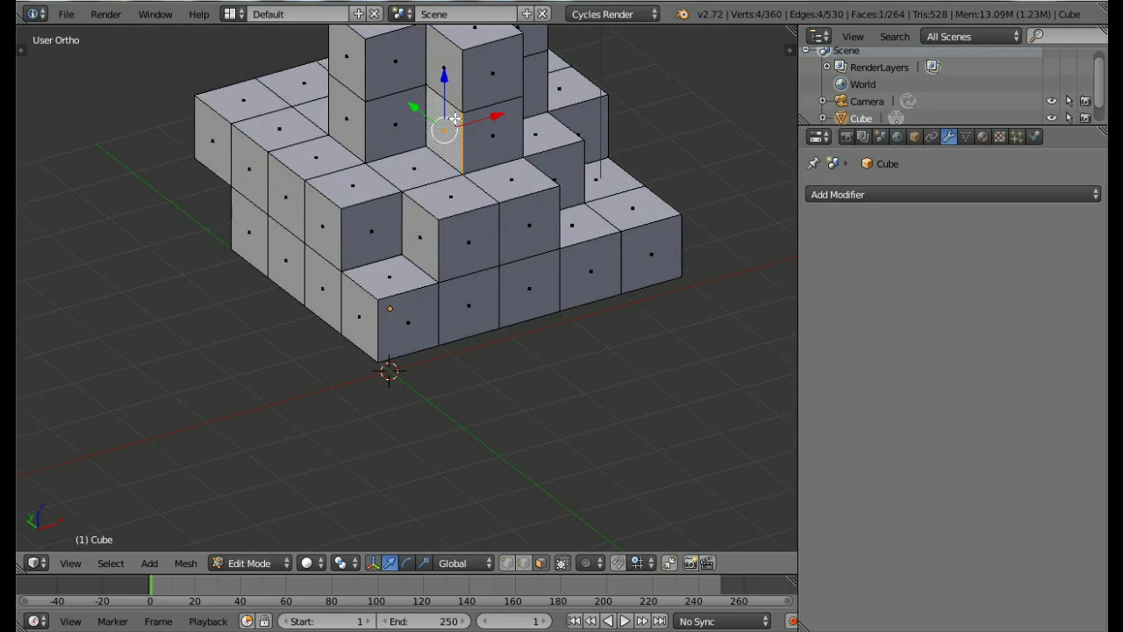
{"action": "scroll", "coordinate": [497, 117], "scroll_direction": "down", "scroll_amount": 2}
{"action": "key", "text": "e"}
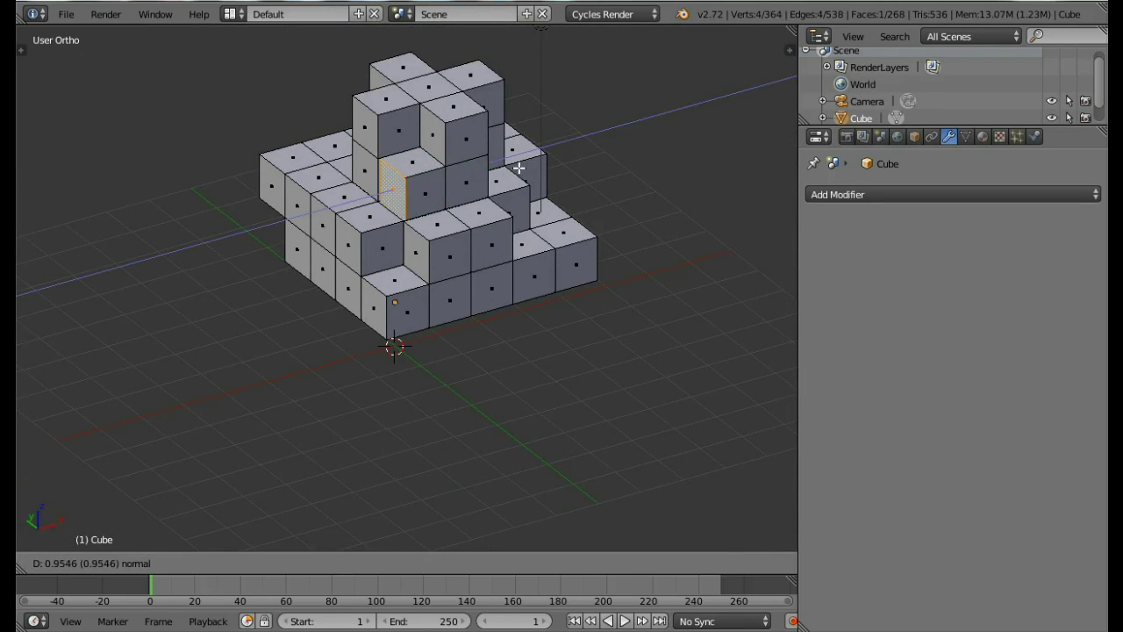
{"action": "left_click", "coordinate": [519, 167]}
Step: In the front view, move the extruded face about -0.007 along X to align it with the column's edge
{"action": "left_click", "coordinate": [80, 561]}
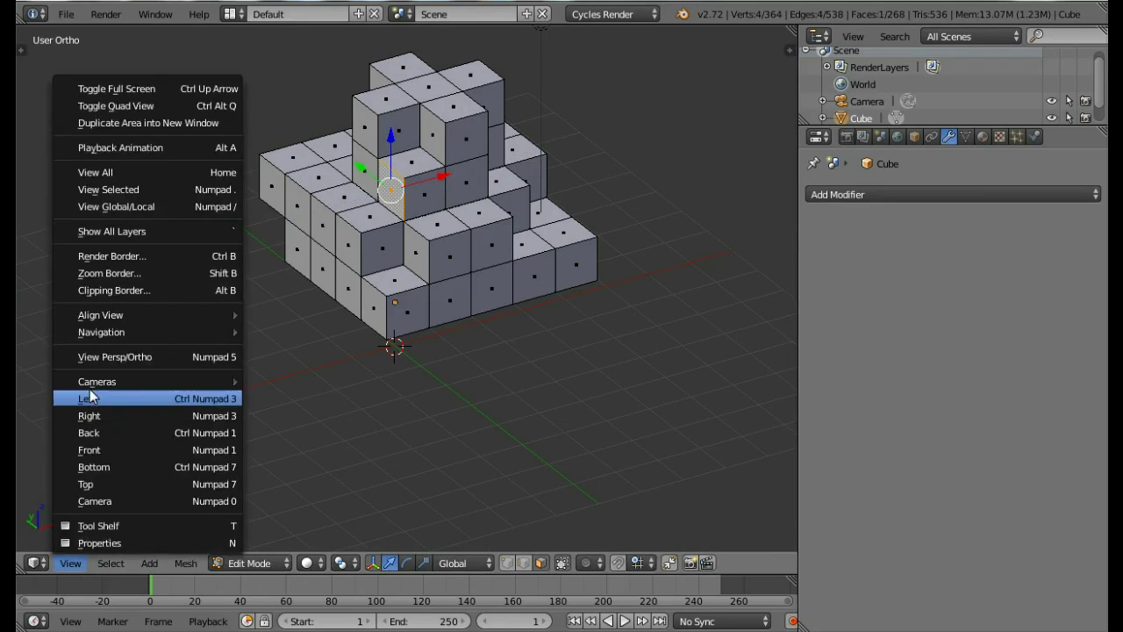
{"action": "left_click", "coordinate": [103, 451]}
{"action": "middle_click_drag", "start_coordinate": [445, 141], "coordinate": [454, 451], "text": "shift"}
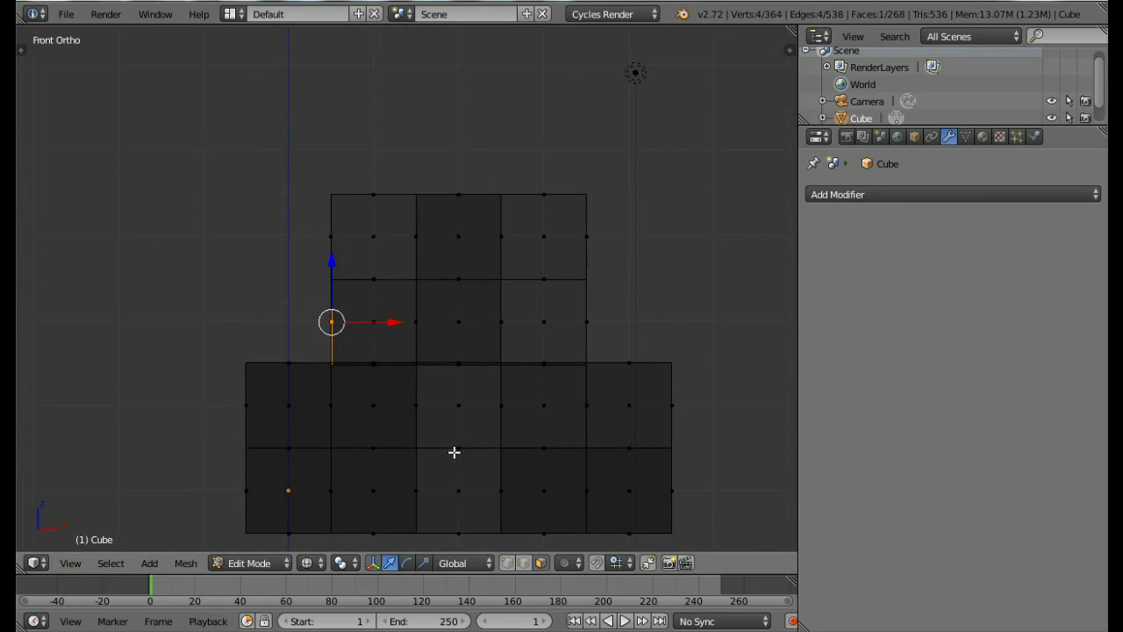
{"action": "scroll", "coordinate": [447, 443], "scroll_direction": "up", "scroll_amount": 2}
{"action": "key", "text": "Tab"}
{"action": "scroll", "coordinate": [314, 401], "scroll_direction": "up", "scroll_amount": 2}
{"action": "key", "text": "Tab"}
{"action": "key", "text": "Tab"}
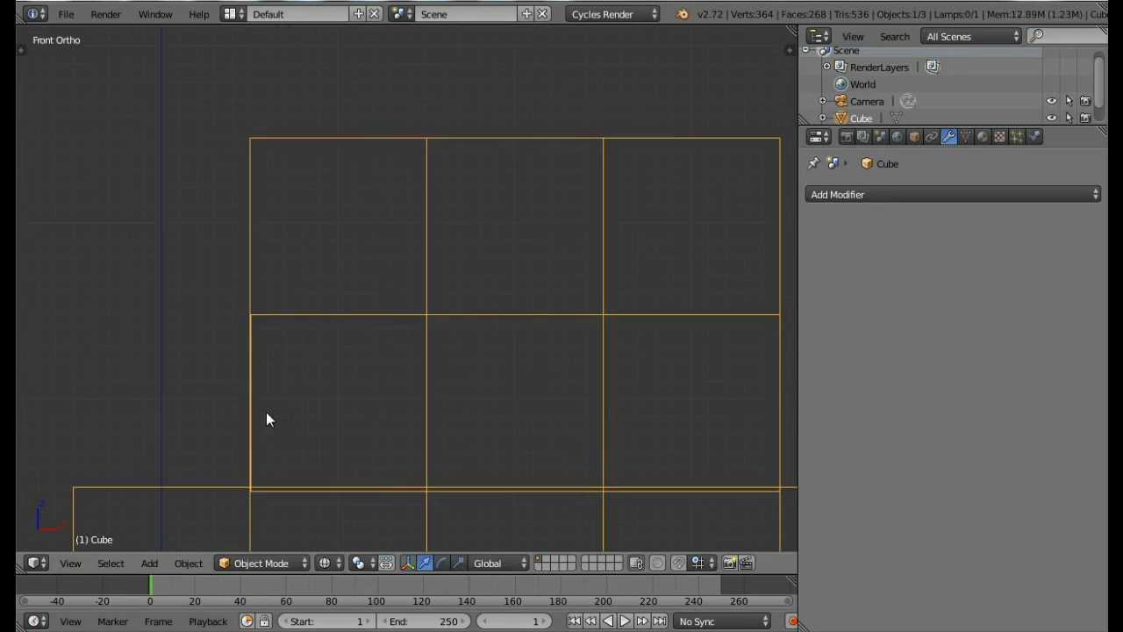
{"action": "scroll", "coordinate": [274, 406], "scroll_direction": "up", "scroll_amount": 2}
{"action": "key", "text": "Tab"}
{"action": "left_click", "coordinate": [248, 454]}
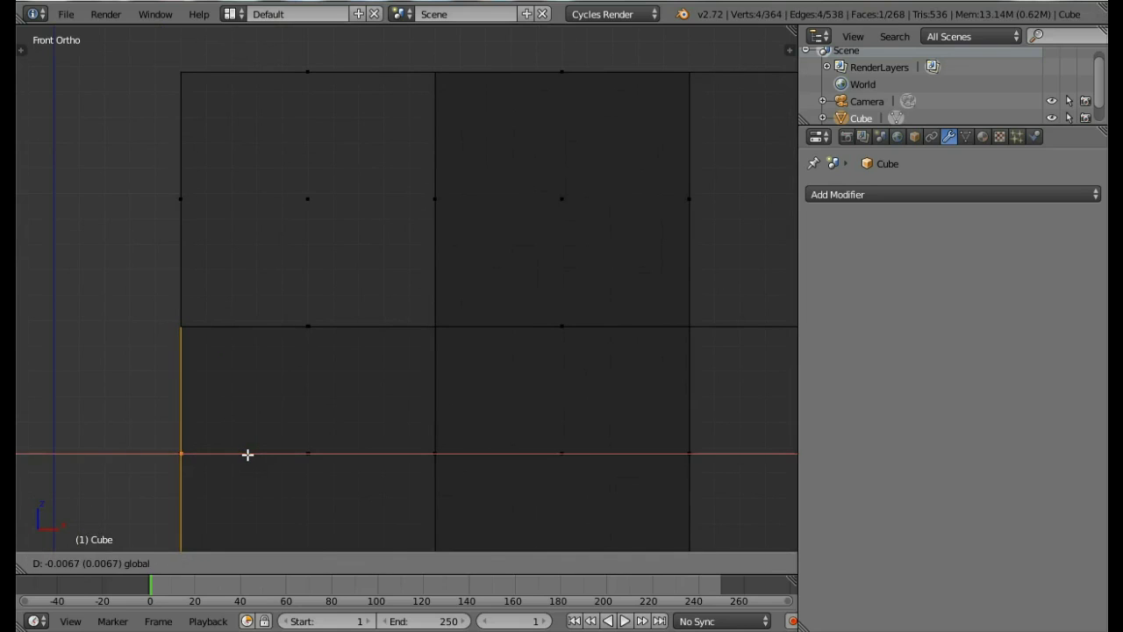
{"action": "key", "text": "Tab"}
{"action": "scroll", "coordinate": [253, 426], "scroll_direction": "down", "scroll_amount": 10}
{"action": "key", "text": "Tab"}
{"action": "middle_click_drag", "start_coordinate": [448, 306], "coordinate": [434, 343]}
{"action": "key", "text": "z"}
{"action": "scroll", "coordinate": [529, 293], "scroll_direction": "up", "scroll_amount": 4}
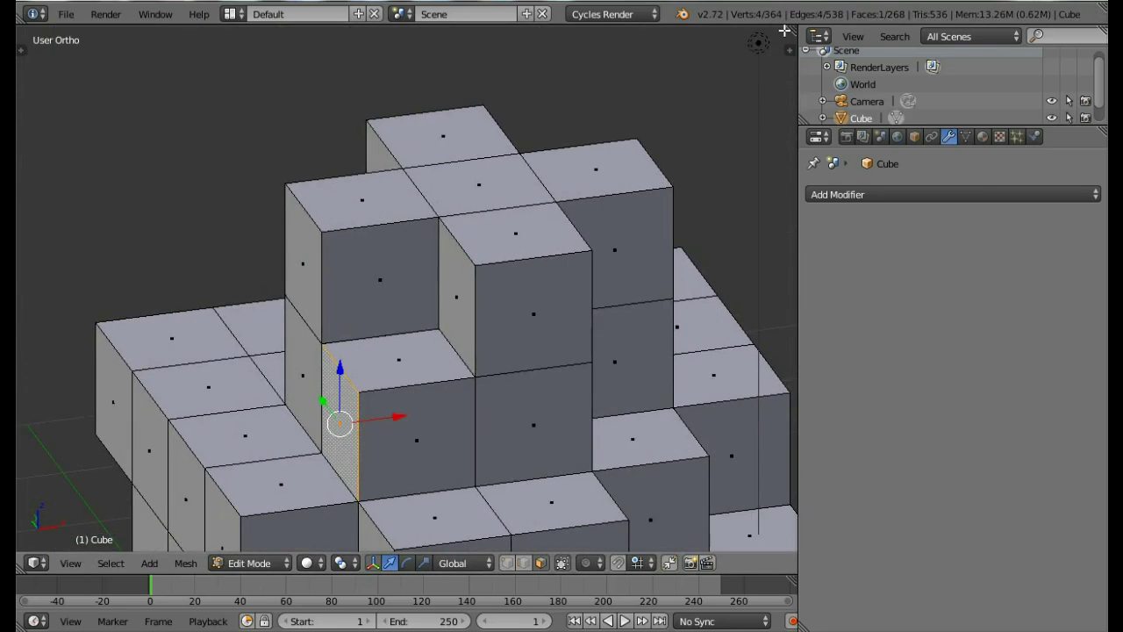
Step: Split the 3D view and show the tree leaves.png texture in a UV/Image Editor beside it
{"action": "left_click_drag", "start_coordinate": [784, 32], "coordinate": [497, 263]}
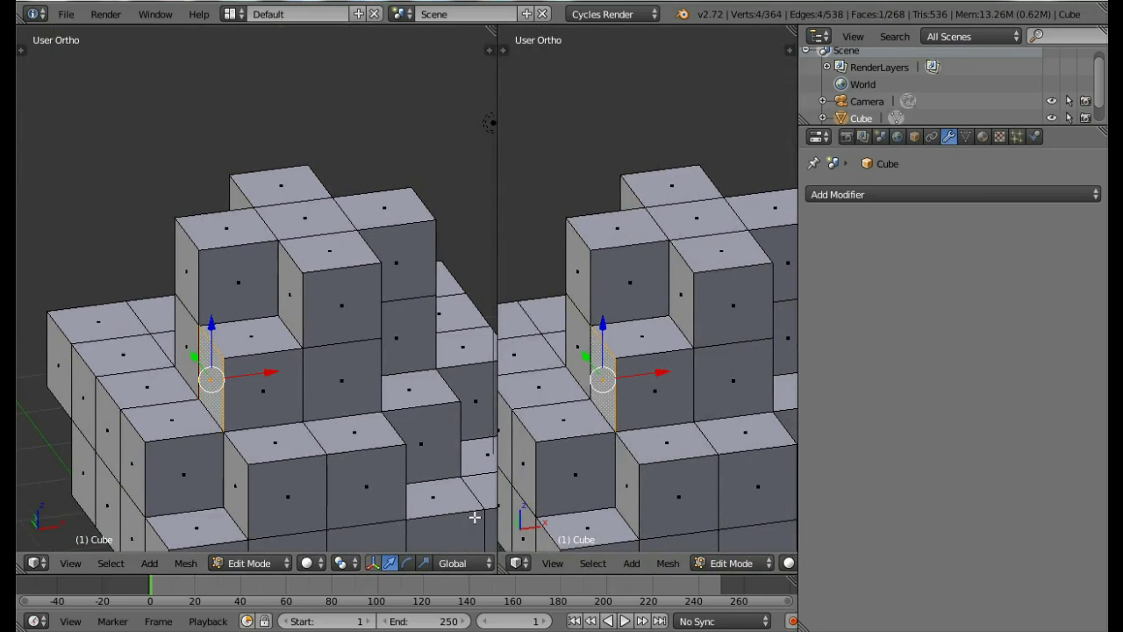
{"action": "left_click", "coordinate": [519, 562]}
{"action": "left_click", "coordinate": [543, 426]}
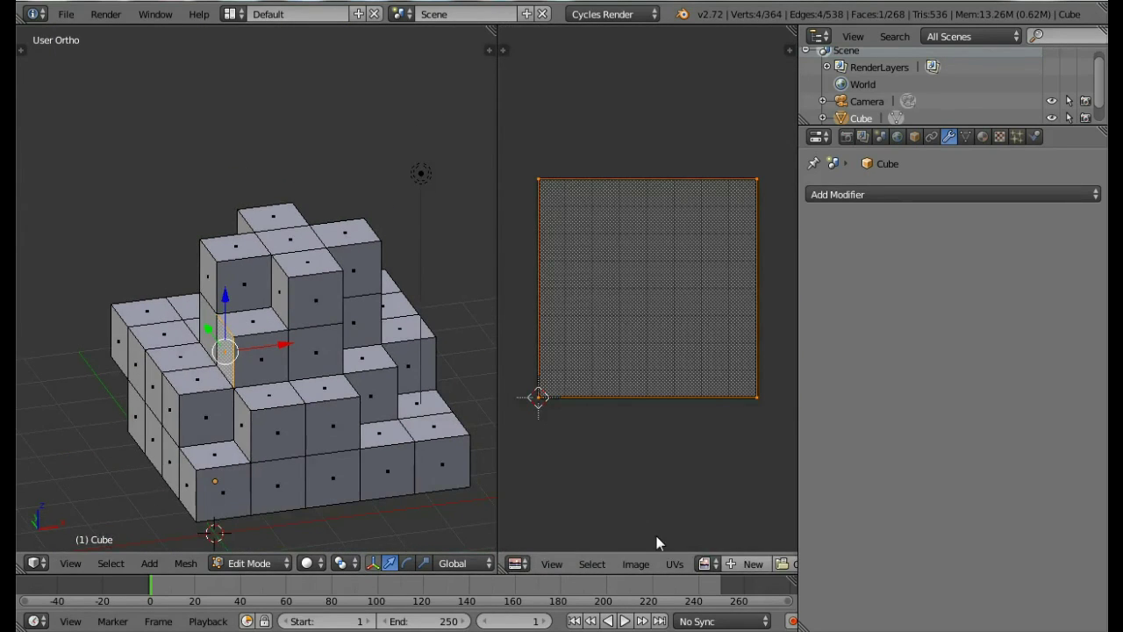
{"action": "left_click", "coordinate": [710, 564]}
{"action": "left_click", "coordinate": [726, 380]}
{"action": "scroll", "coordinate": [615, 325], "scroll_direction": "down", "scroll_amount": 2}
Step: Unwrap the added cube's side, top and front faces one at a time, close the image editor and return to Object Mode
{"action": "key", "text": "u"}
{"action": "left_click", "coordinate": [279, 313]}
{"action": "right_click", "coordinate": [256, 323]}
{"action": "key", "text": "u"}
{"action": "left_click", "coordinate": [256, 323]}
{"action": "right_click", "coordinate": [266, 354]}
{"action": "key", "text": "u"}
{"action": "left_click", "coordinate": [263, 353]}
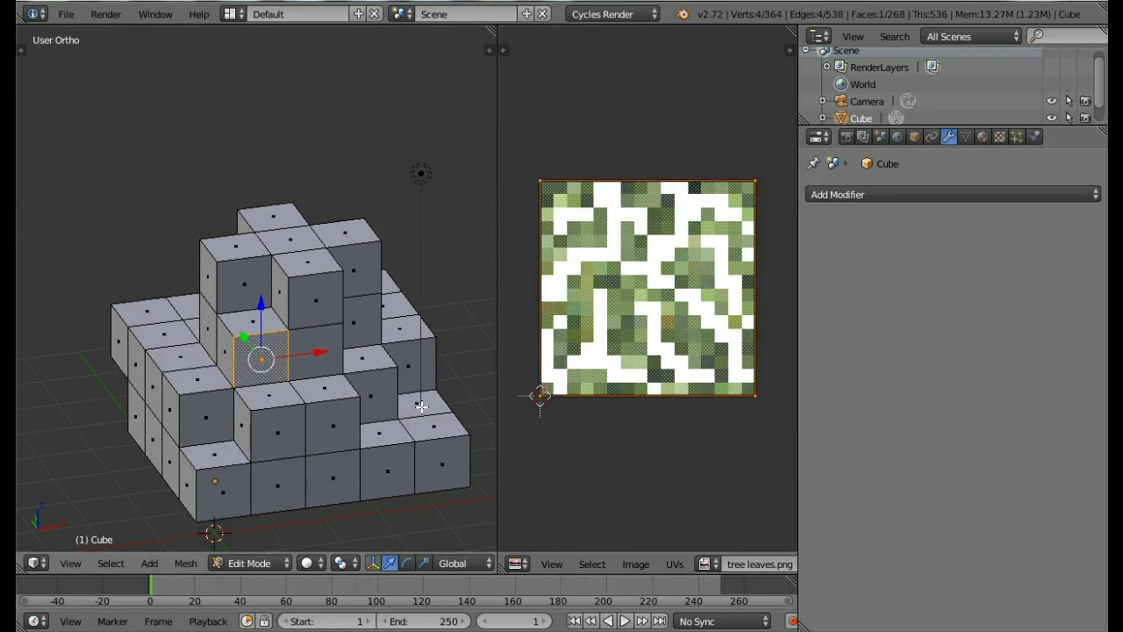
{"action": "left_click_drag", "start_coordinate": [494, 28], "coordinate": [632, 31]}
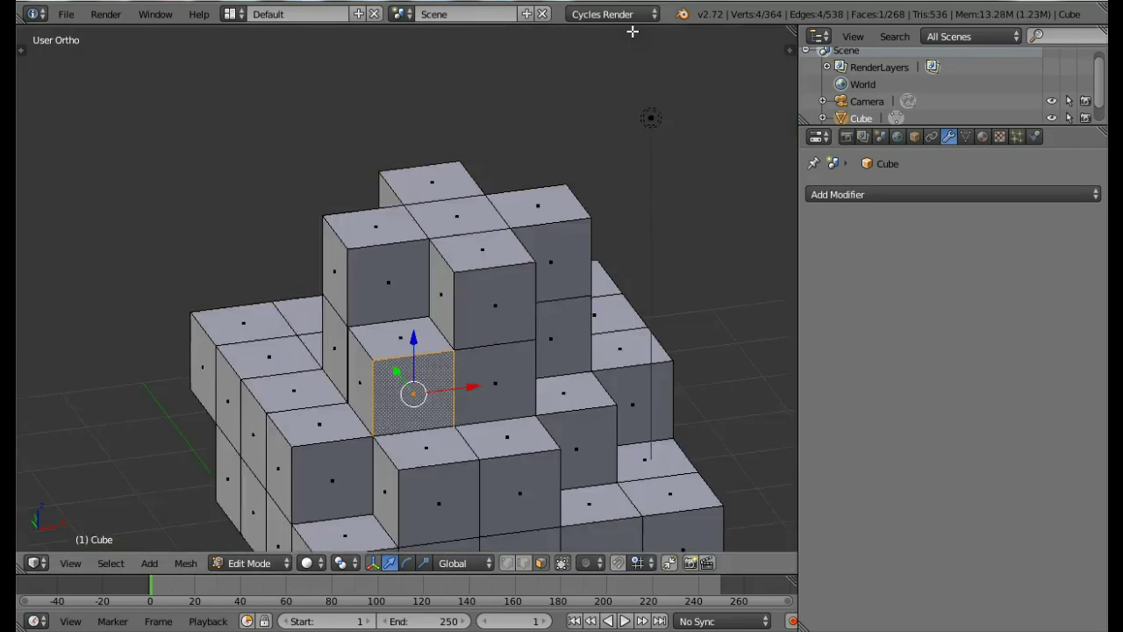
{"action": "key", "text": "Tab"}
Step: In the front view, add a new cube for the trunk and scale it by 0.5
{"action": "scroll", "coordinate": [426, 307], "scroll_direction": "down", "scroll_amount": 3}
{"action": "middle_click_drag", "start_coordinate": [427, 307], "coordinate": [409, 372]}
{"action": "left_click", "coordinate": [70, 563]}
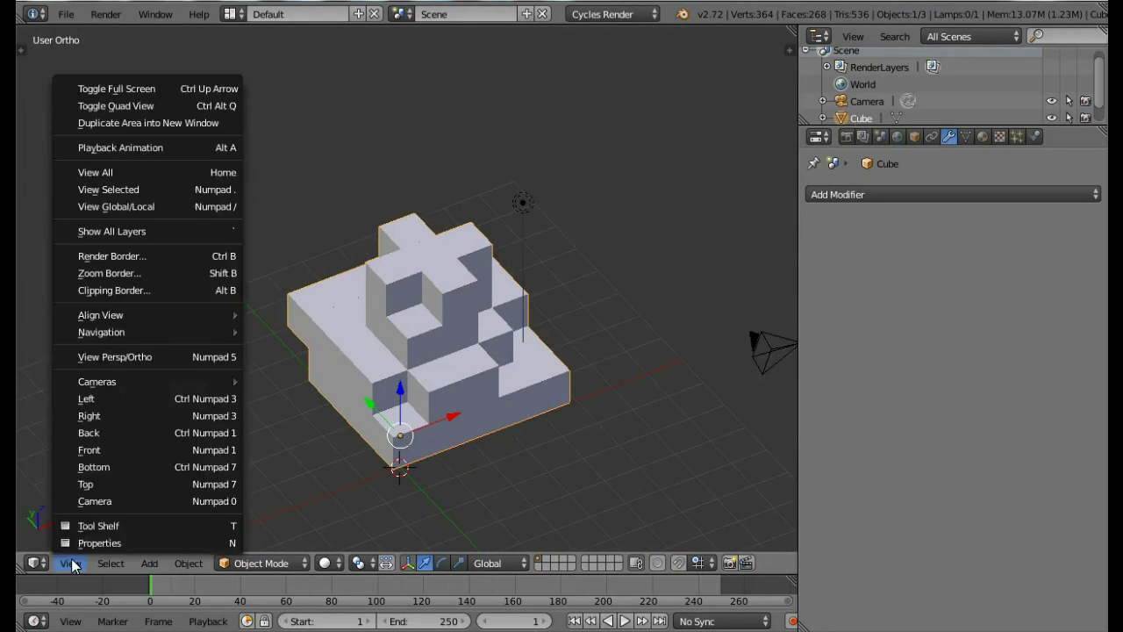
{"action": "left_click", "coordinate": [89, 450]}
{"action": "scroll", "coordinate": [393, 401], "scroll_direction": "down", "scroll_amount": 3}
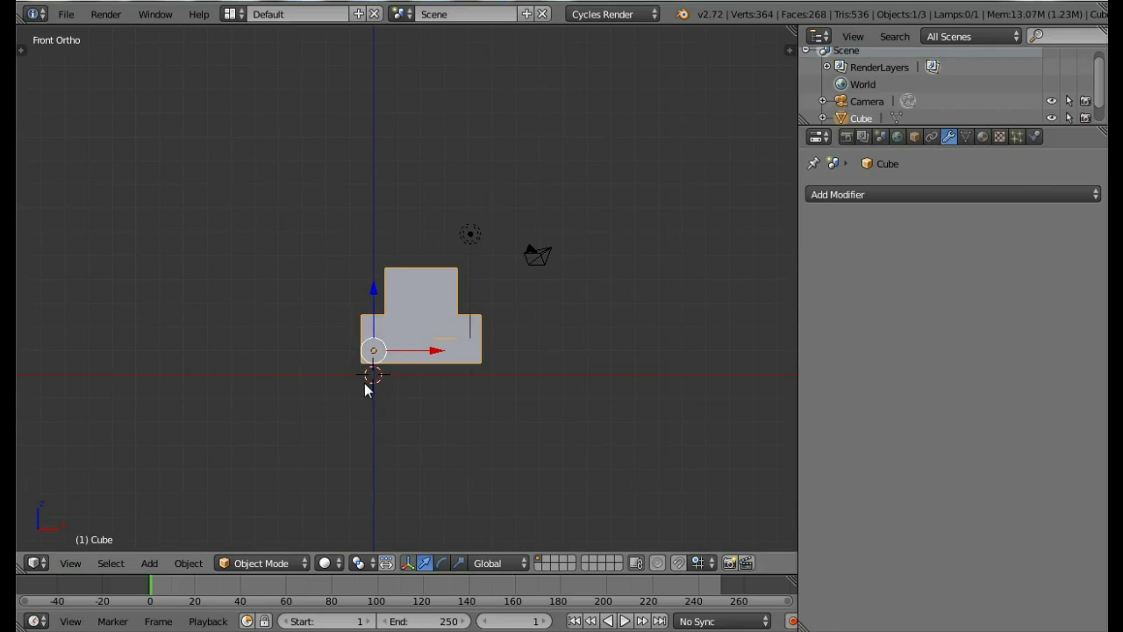
{"action": "key", "text": "shift+a"}
{"action": "mouse_move", "coordinate": [324, 368]}
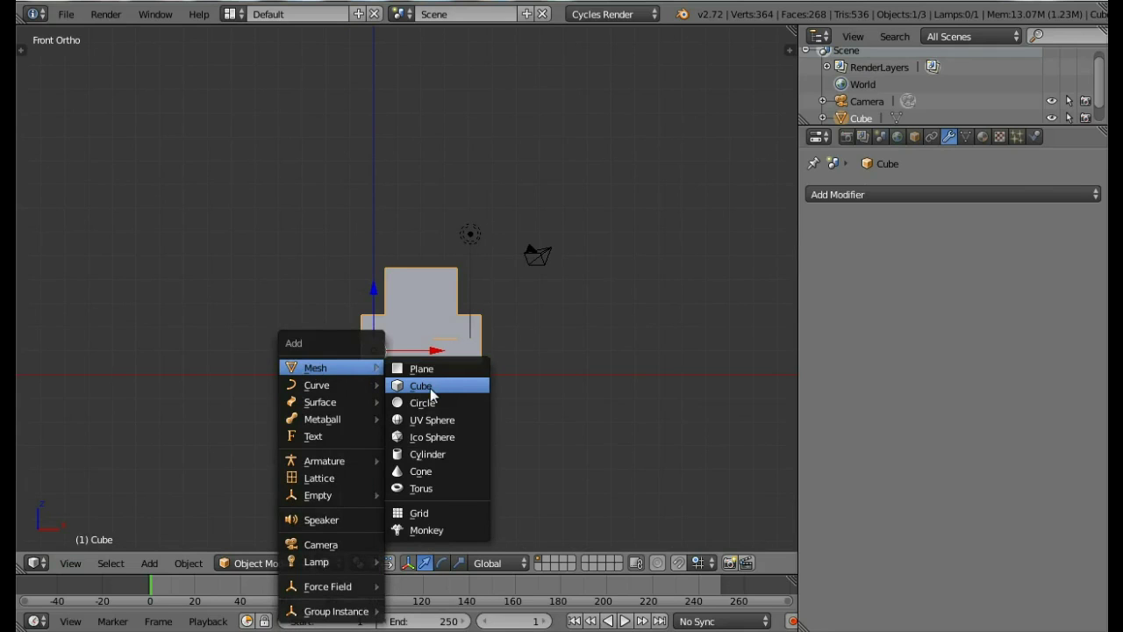
{"action": "left_click", "coordinate": [430, 388]}
{"action": "scroll", "coordinate": [387, 451], "scroll_direction": "up", "scroll_amount": 2}
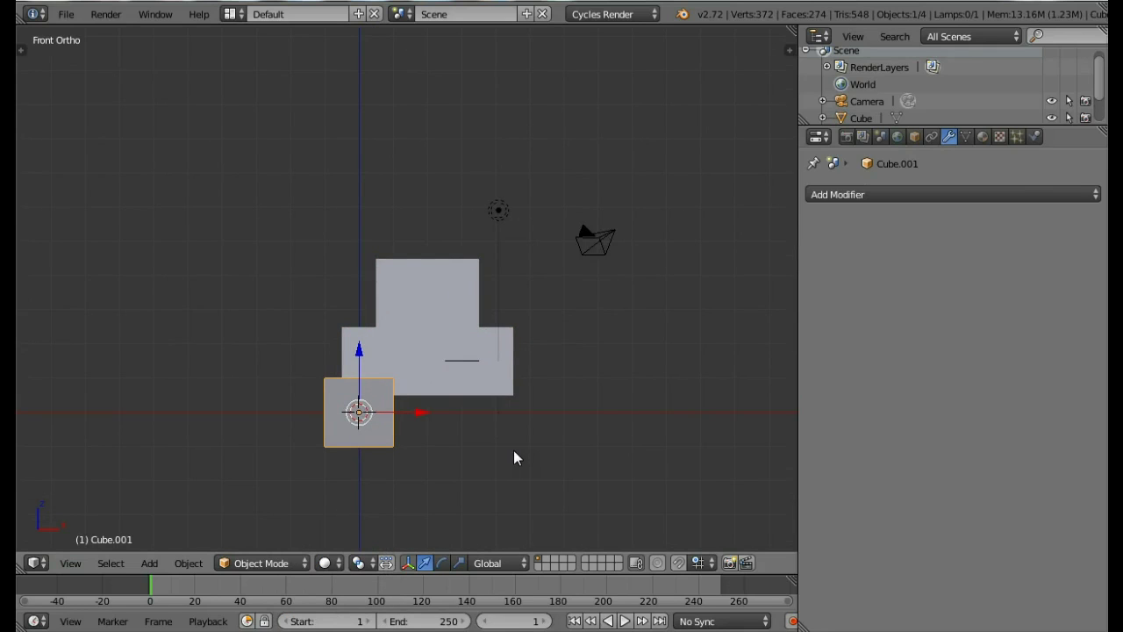
{"action": "type", "text": "s.5"}
{"action": "key", "text": "Return"}
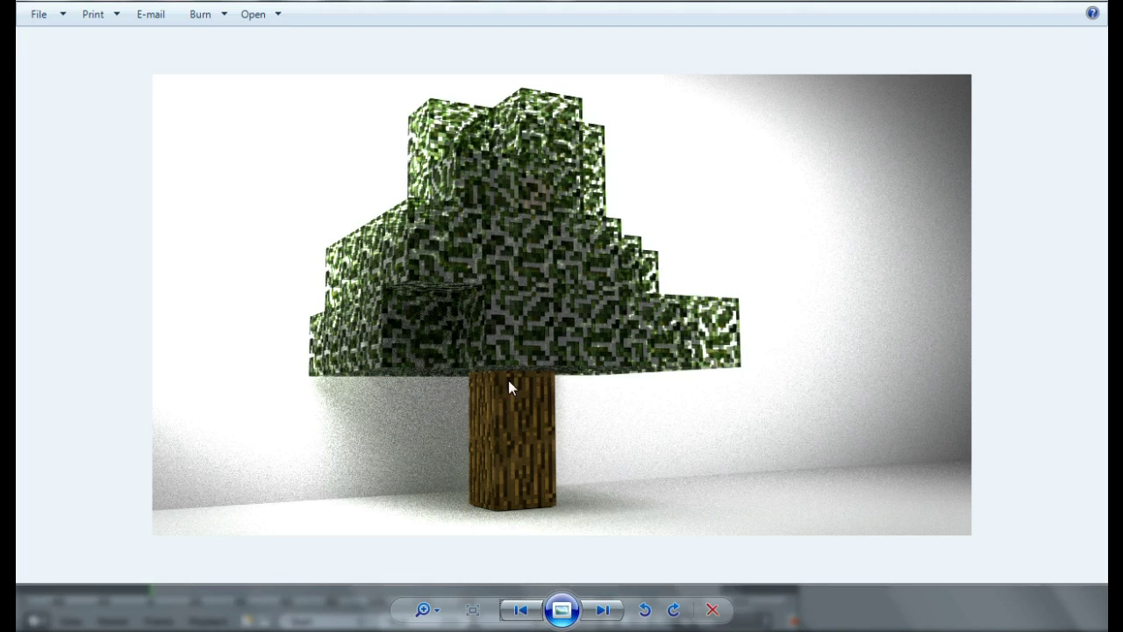
Step: Look through the reference tree render and the leaf and bark texture images in the photo viewer, and return to Blender
{"action": "left_click", "coordinate": [520, 610]}
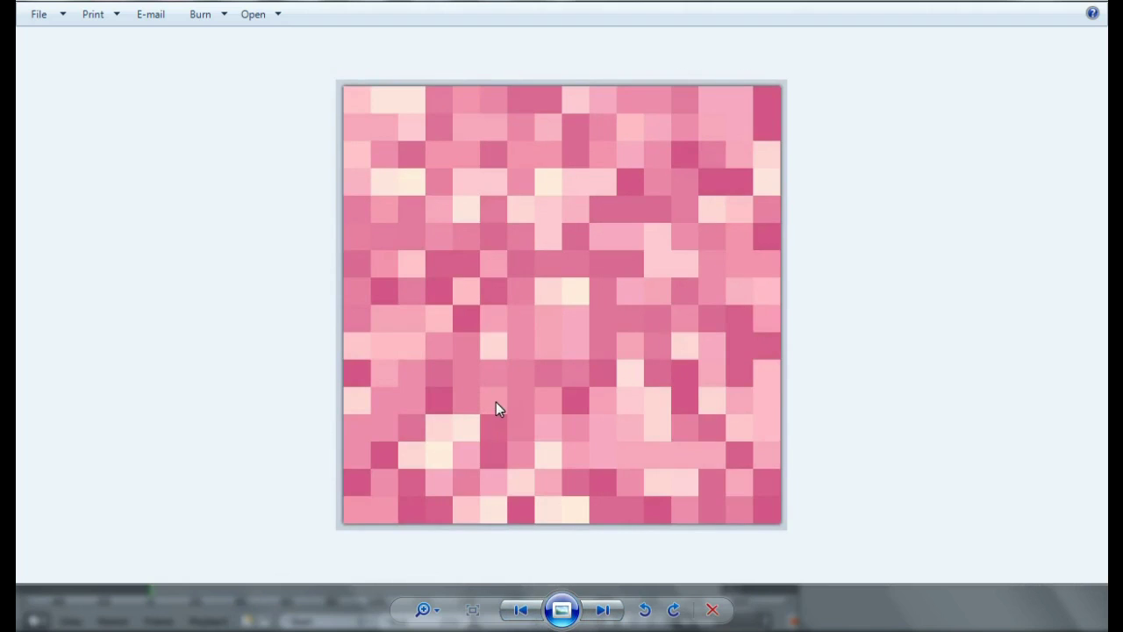
{"action": "left_click", "coordinate": [603, 610]}
{"action": "left_click", "coordinate": [603, 610]}
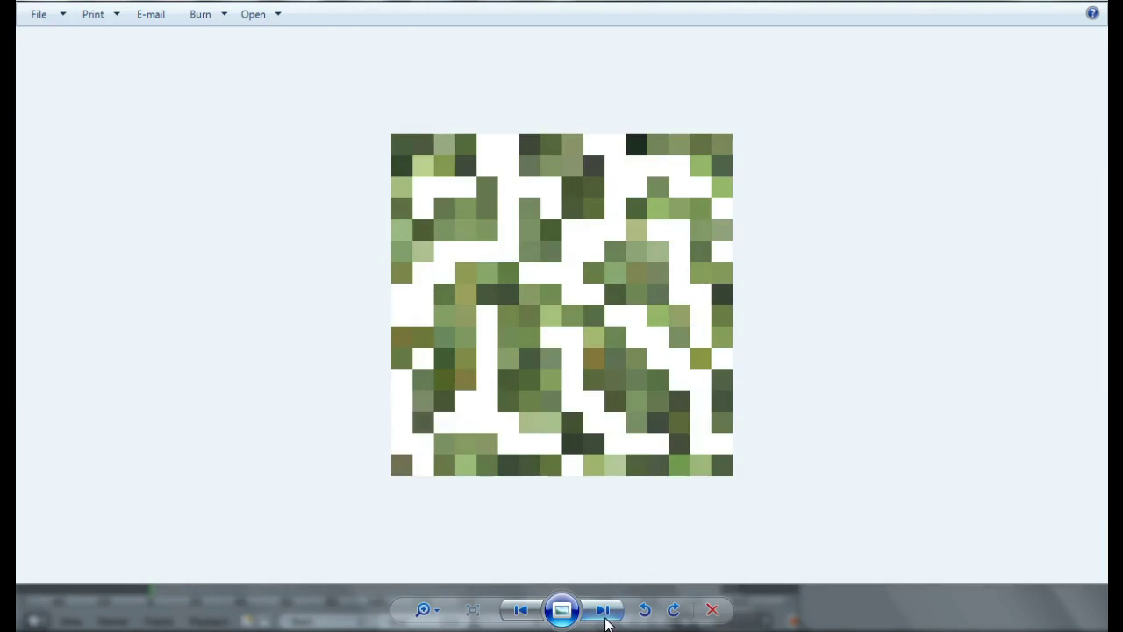
{"action": "key", "text": "Right"}
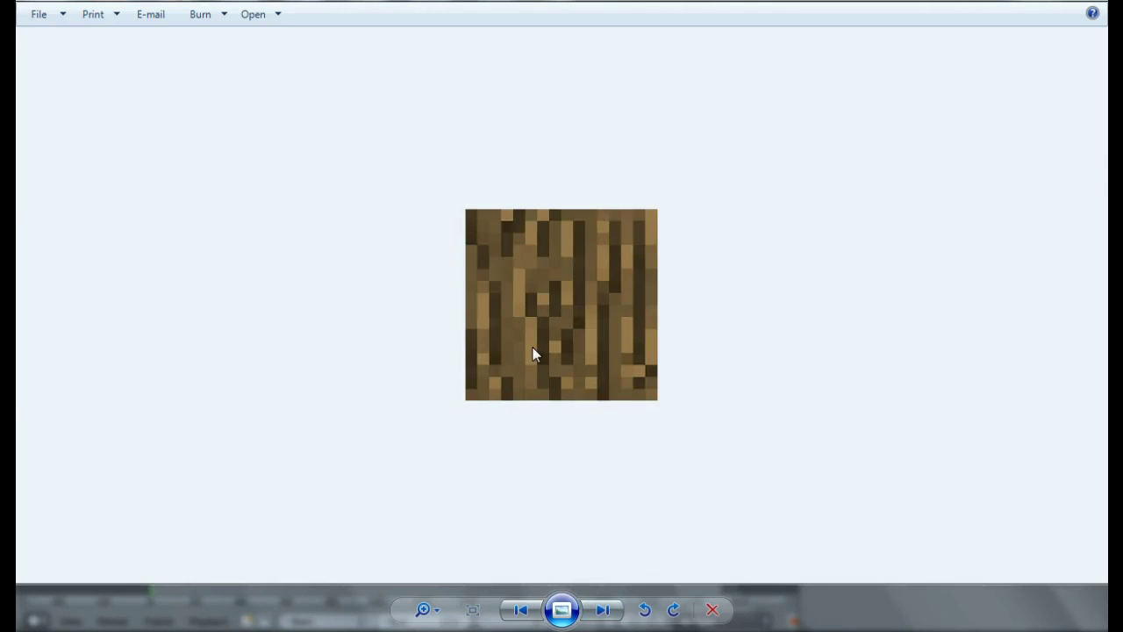
{"action": "left_click", "coordinate": [711, 609]}
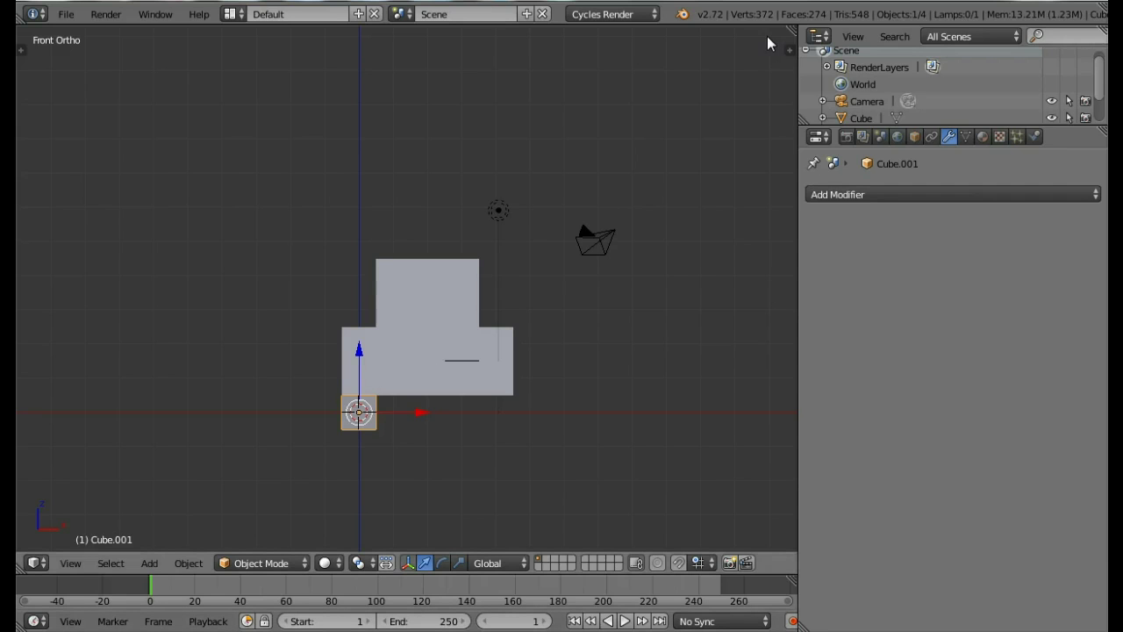
Step: Split the 3D view into a UV/Image Editor and open bark.png from the Textures folder in it
{"action": "left_click_drag", "start_coordinate": [794, 33], "coordinate": [363, 241]}
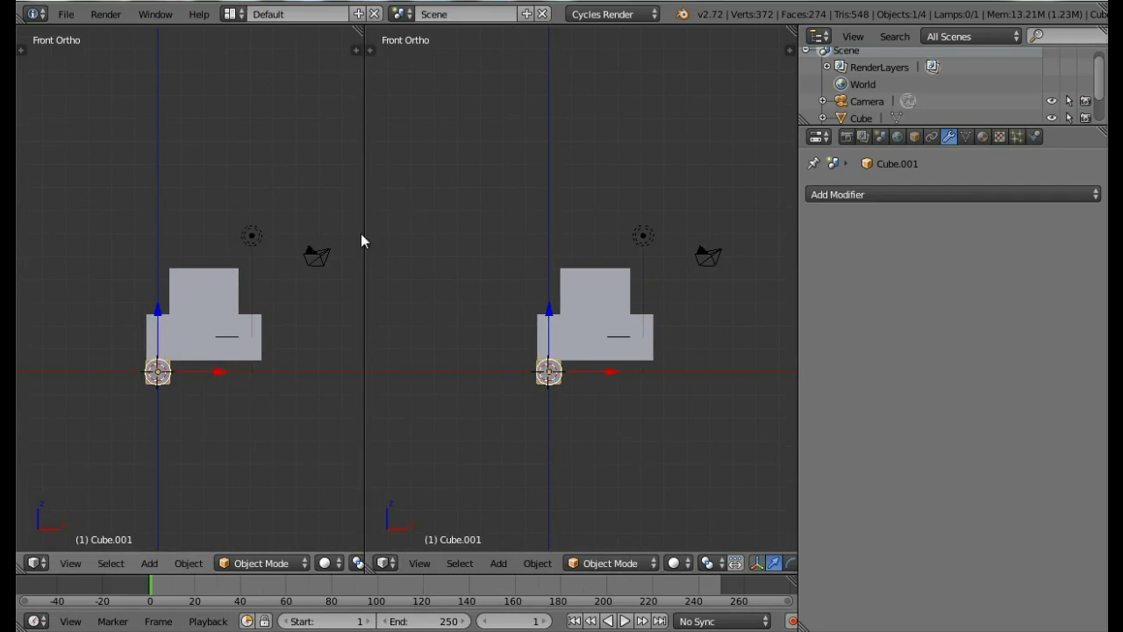
{"action": "left_click", "coordinate": [386, 563]}
{"action": "left_click", "coordinate": [415, 430]}
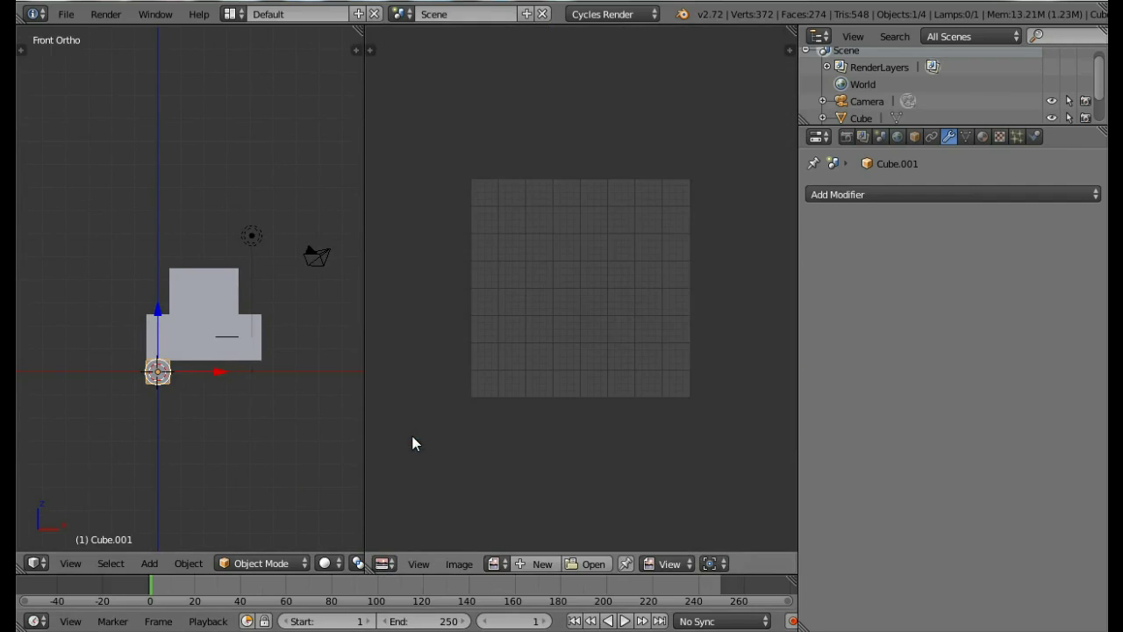
{"action": "left_click", "coordinate": [590, 565]}
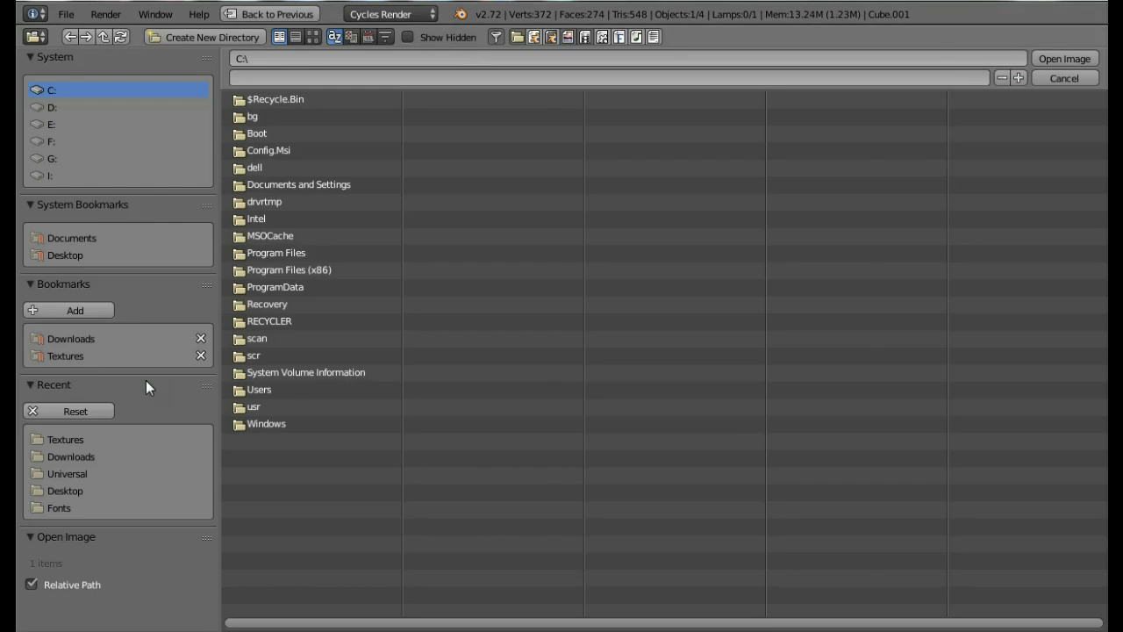
{"action": "left_click", "coordinate": [106, 355]}
{"action": "left_click", "coordinate": [331, 119]}
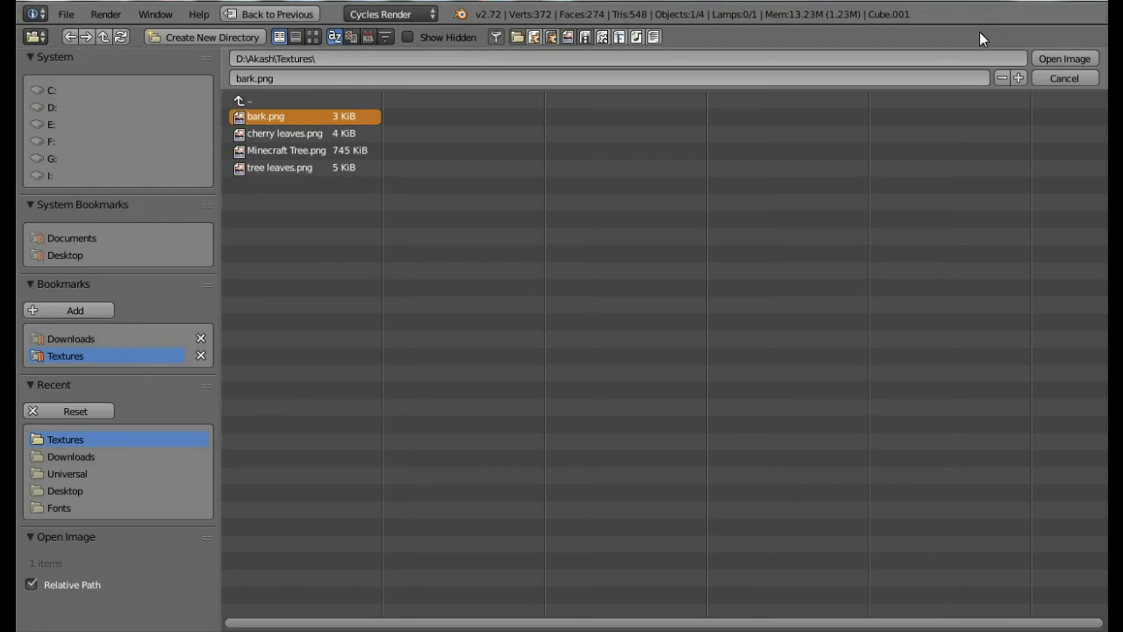
{"action": "left_click", "coordinate": [1057, 59]}
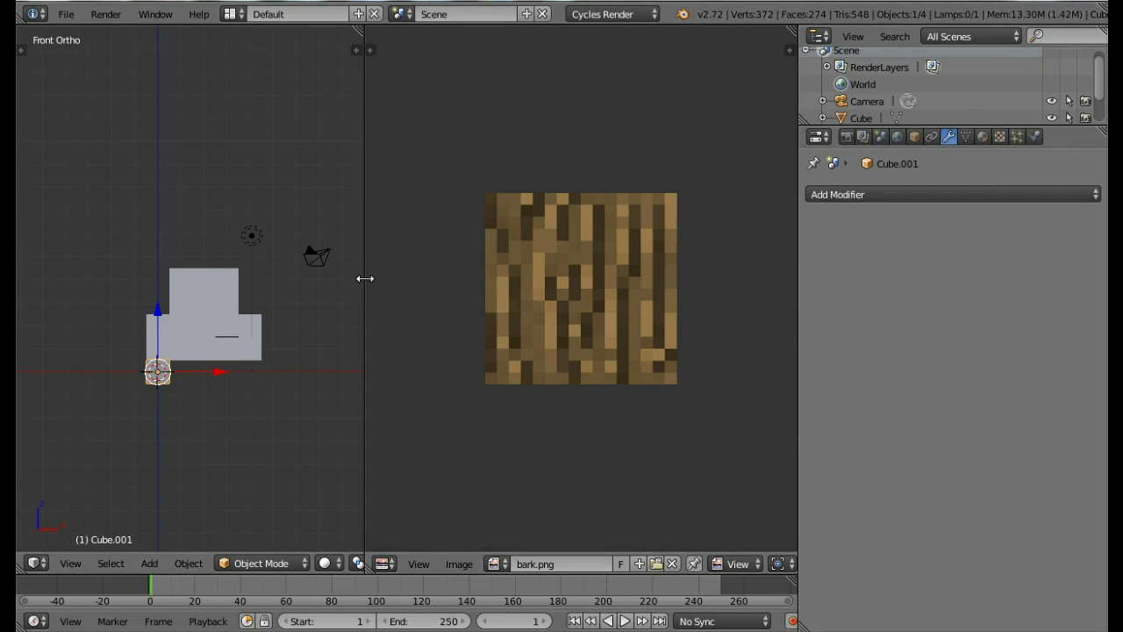
Step: Widen the 3D view, unwrap all faces of the trunk cube onto bark.png, and return to Object Mode
{"action": "left_click_drag", "start_coordinate": [366, 278], "coordinate": [492, 278]}
{"action": "scroll", "coordinate": [218, 453], "scroll_direction": "up", "scroll_amount": 5}
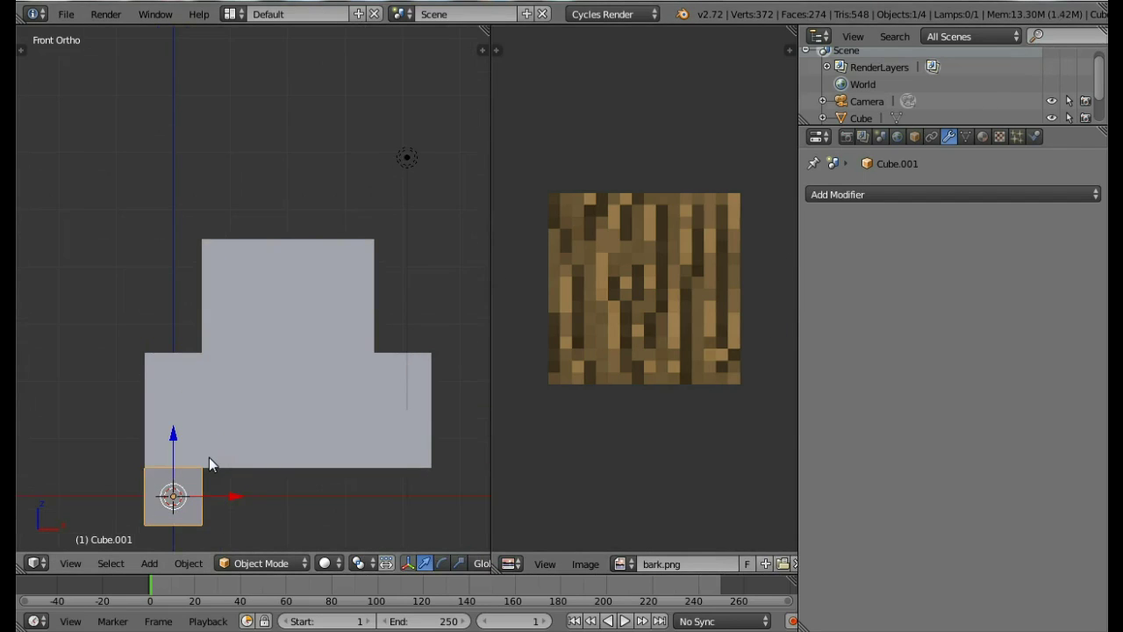
{"action": "middle_click_drag", "start_coordinate": [208, 457], "coordinate": [188, 330], "text": "shift"}
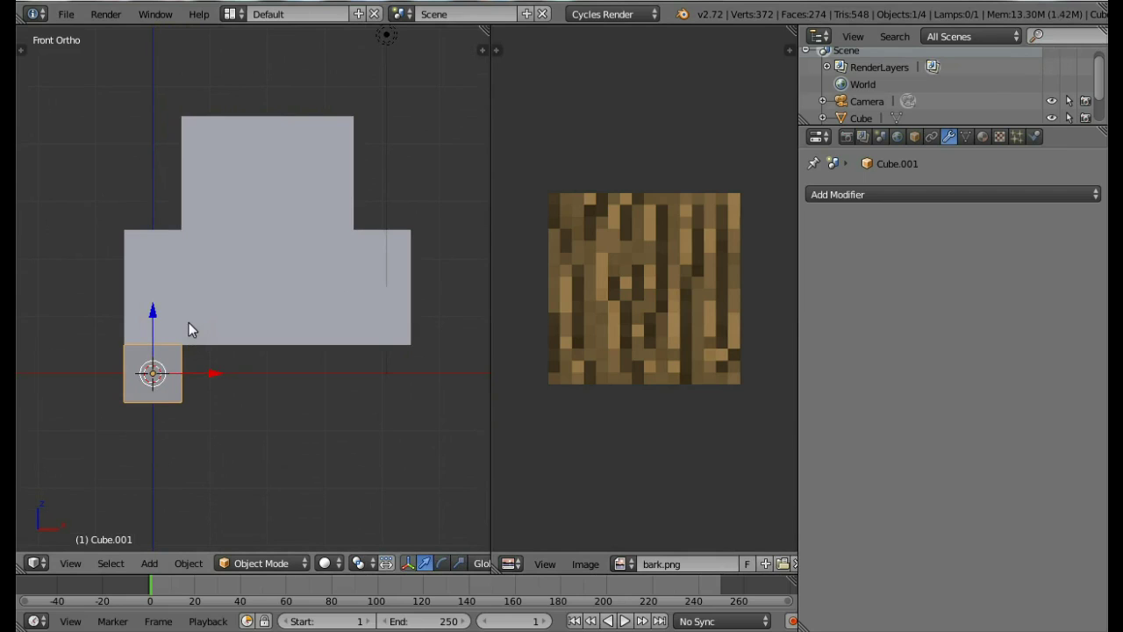
{"action": "key", "text": "Tab"}
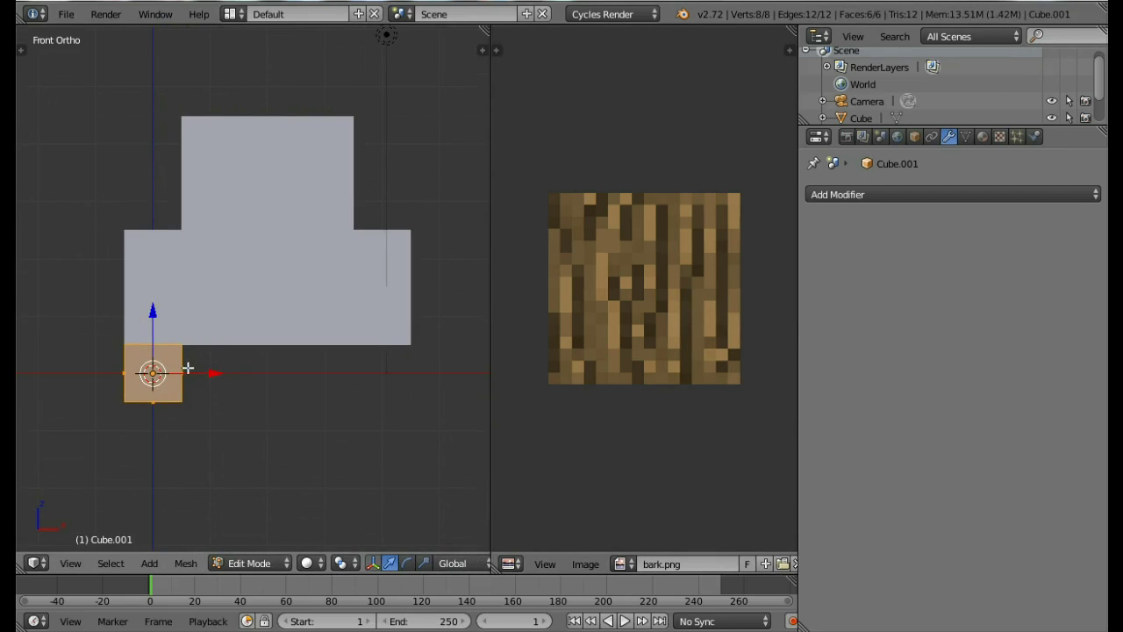
{"action": "key", "text": "u"}
{"action": "left_click", "coordinate": [234, 358]}
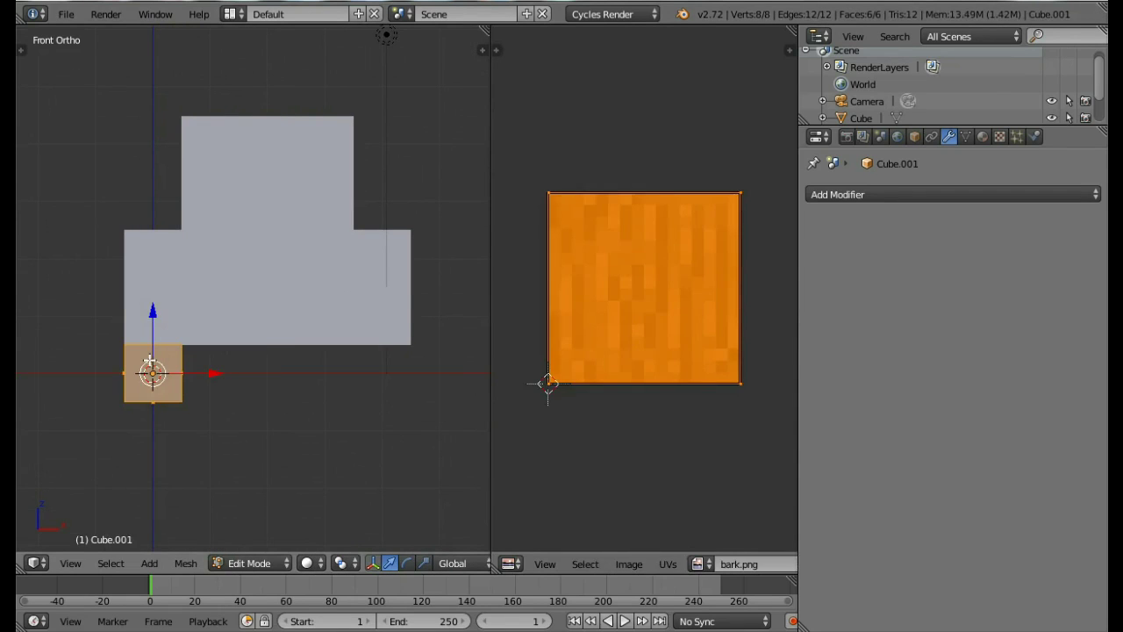
{"action": "key", "text": "Tab"}
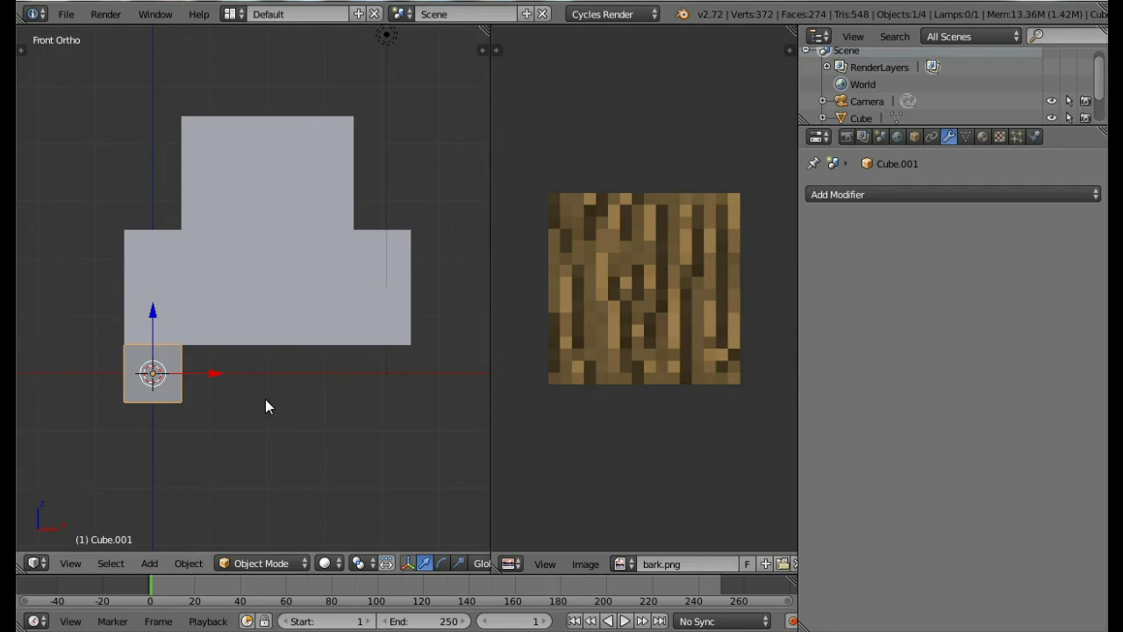
Step: Set the viewport shading to Texture, check the tree from an angle, and return to the front view
{"action": "key", "text": "alt+z"}
{"action": "middle_click_drag", "start_coordinate": [208, 166], "coordinate": [244, 193]}
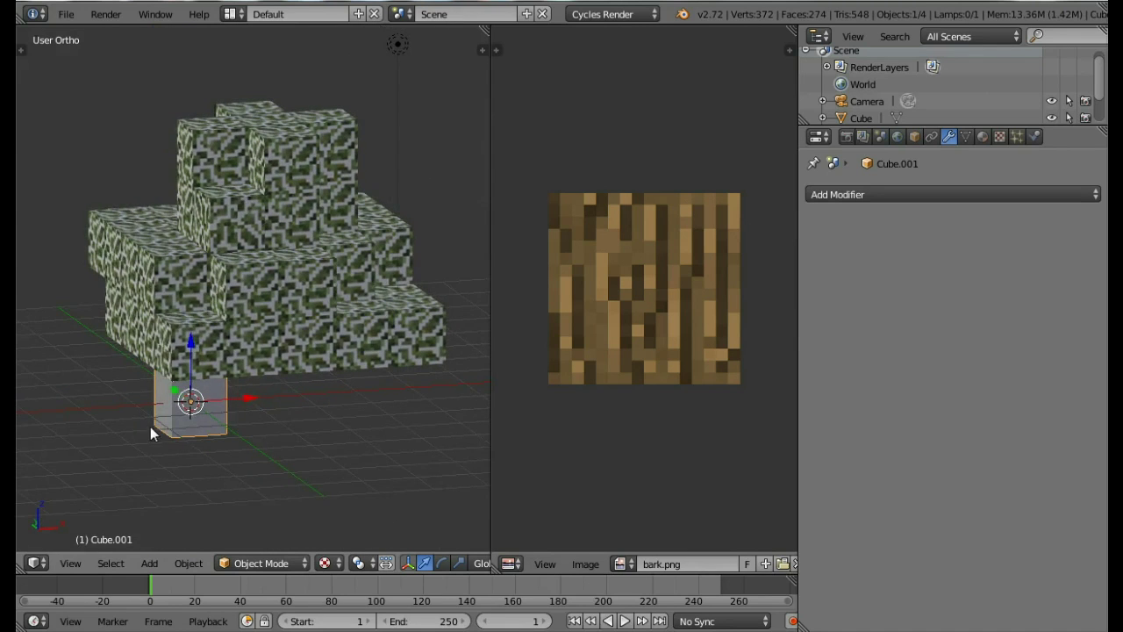
{"action": "left_click", "coordinate": [70, 563]}
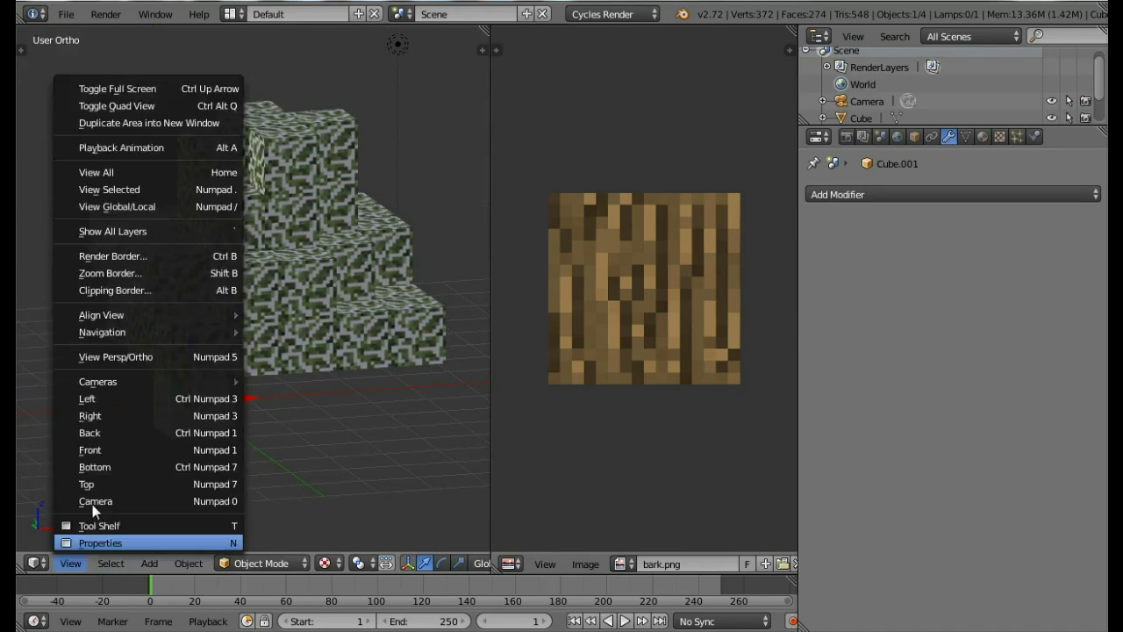
{"action": "left_click", "coordinate": [107, 450]}
{"action": "left_click", "coordinate": [337, 563]}
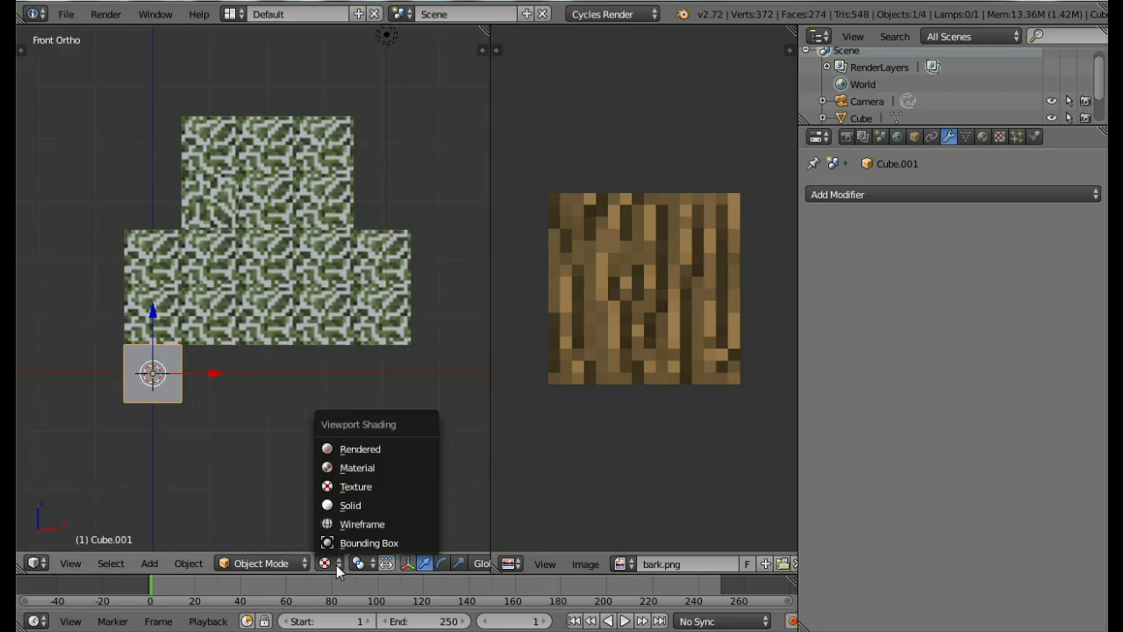
{"action": "left_click", "coordinate": [351, 485]}
Step: Try the Material viewport shading on the tree and switch back to Texture shading
{"action": "left_click", "coordinate": [338, 563]}
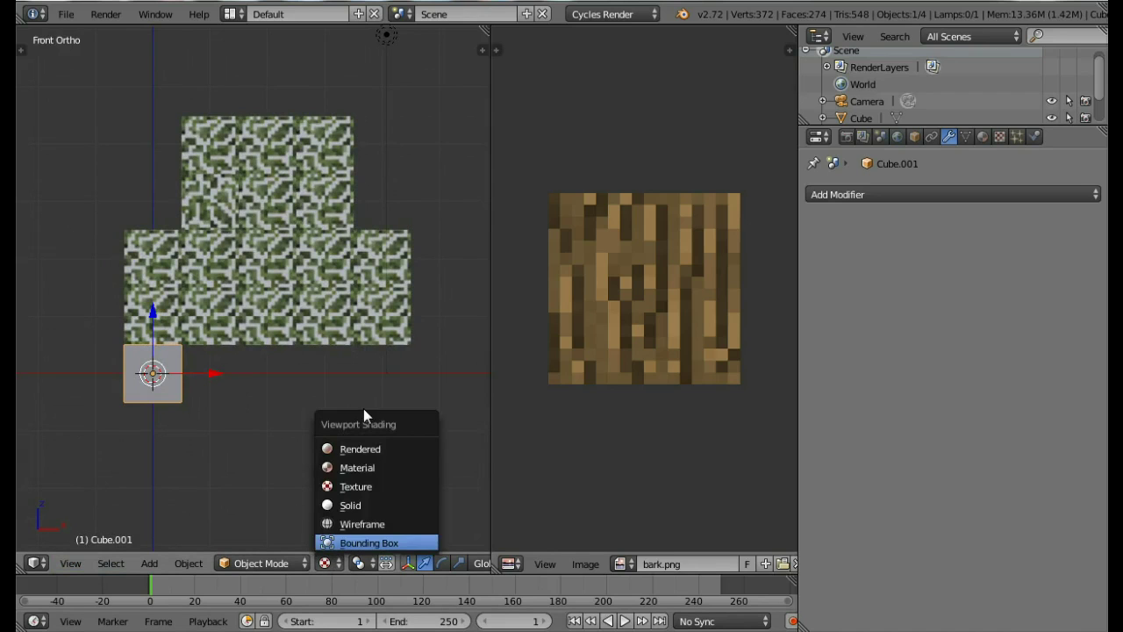
{"action": "left_click", "coordinate": [356, 467]}
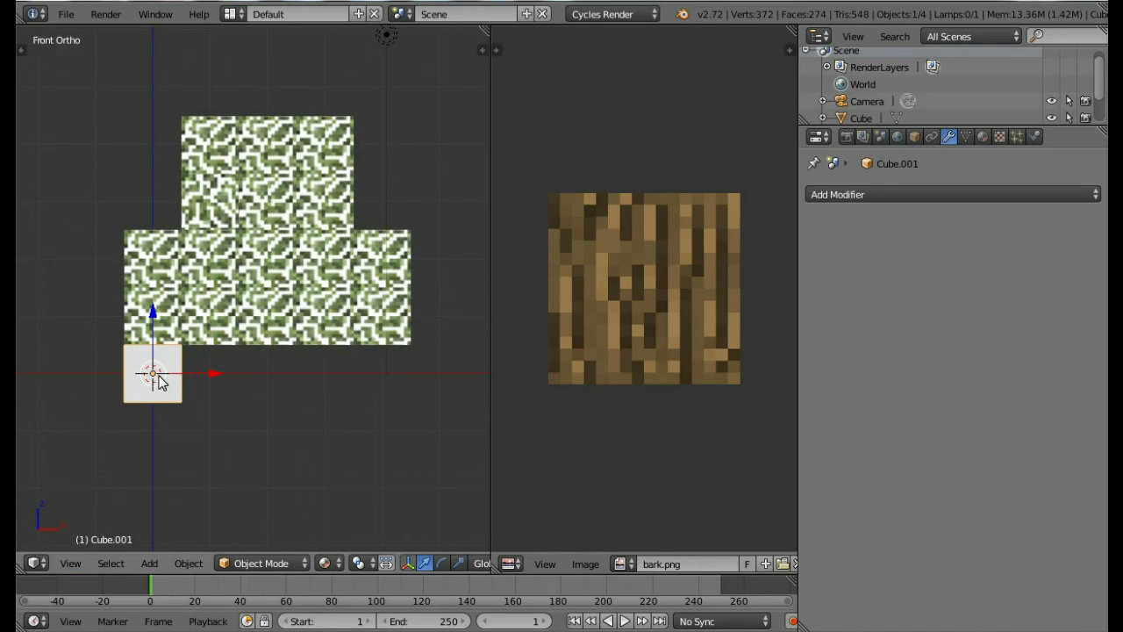
{"action": "left_click", "coordinate": [329, 567]}
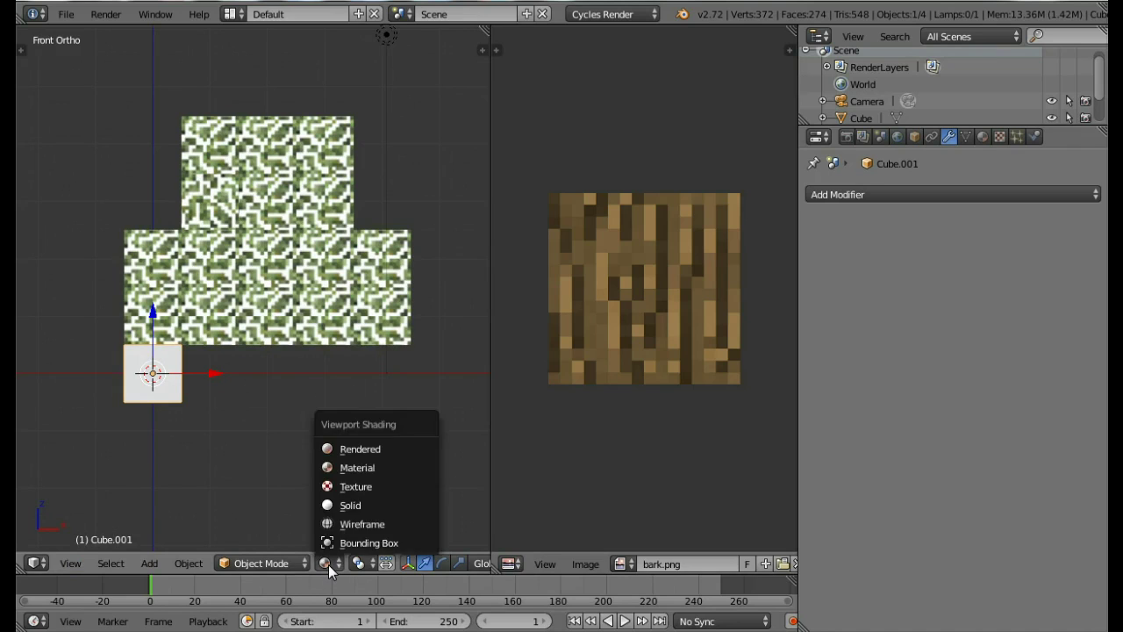
{"action": "left_click", "coordinate": [356, 486]}
Step: Move the trunk cube along X to beneath the middle of the leaf canopy and give it a new material
{"action": "left_click_drag", "start_coordinate": [212, 377], "coordinate": [308, 378]}
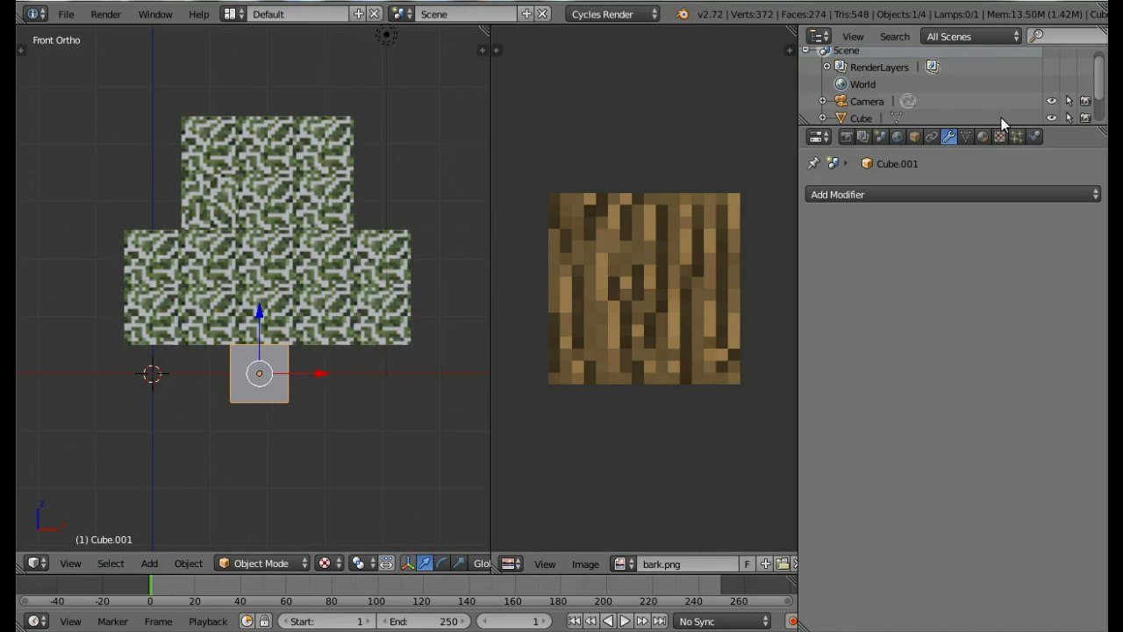
{"action": "left_click", "coordinate": [984, 137]}
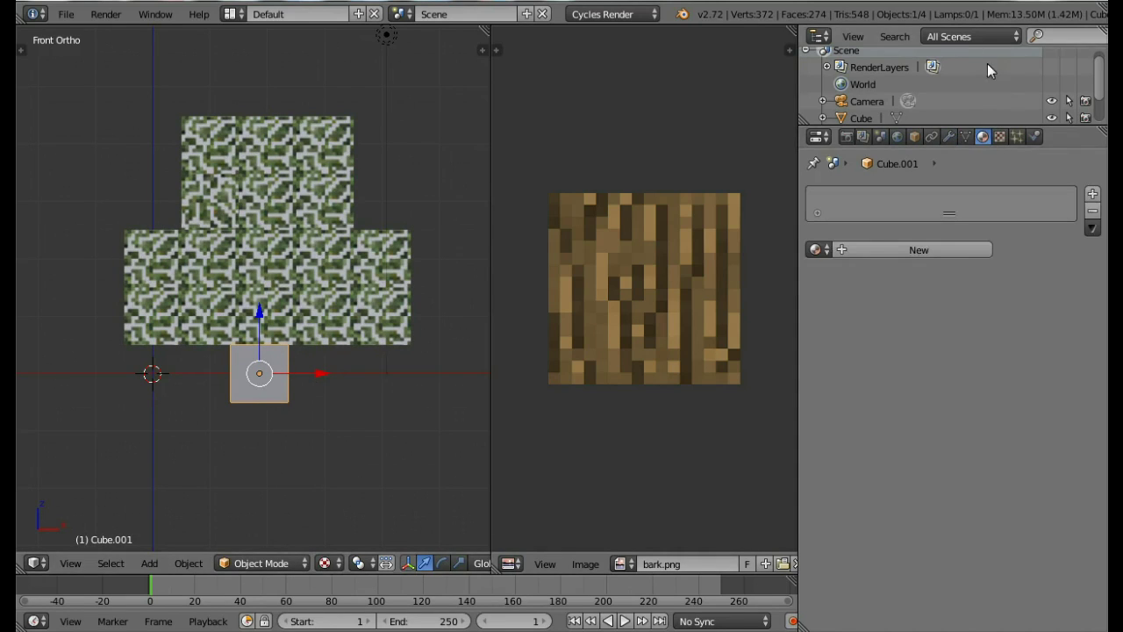
{"action": "left_click", "coordinate": [936, 249]}
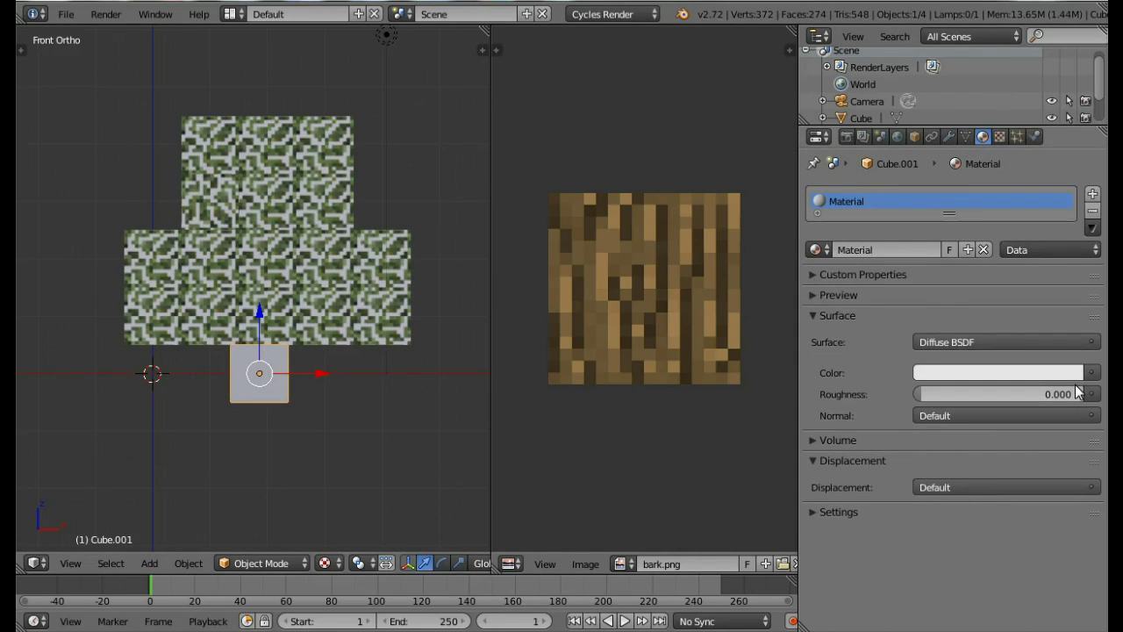
Step: Change the image editor to a wide Node Editor and add an Image Texture node feeding the Diffuse BSDF's Color
{"action": "left_click_drag", "start_coordinate": [489, 464], "coordinate": [147, 430]}
{"action": "left_click", "coordinate": [166, 564]}
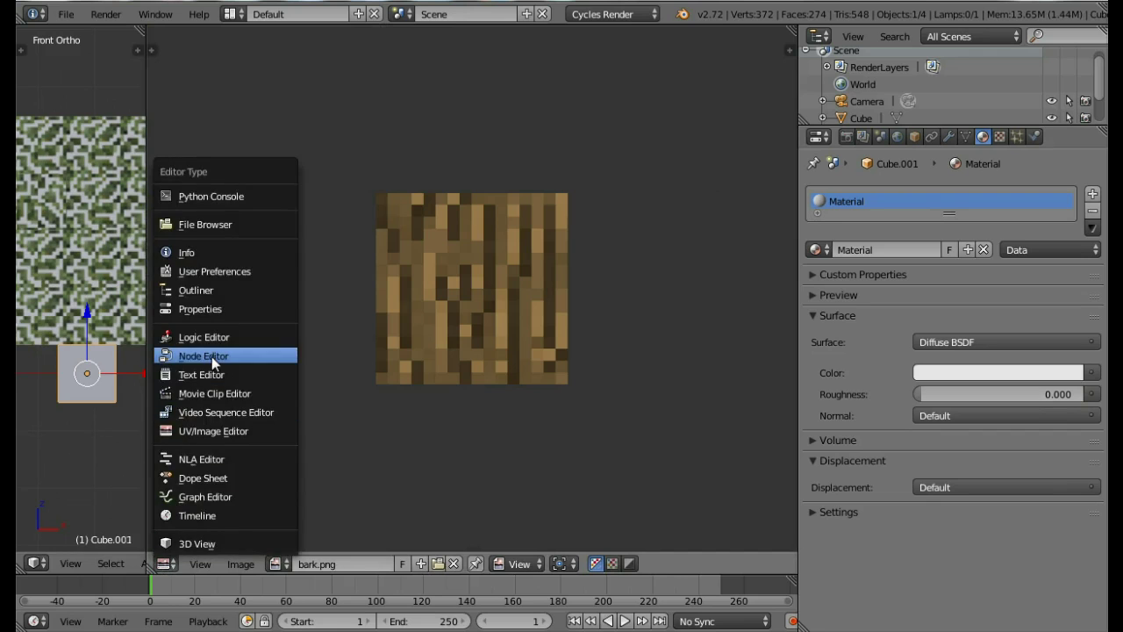
{"action": "left_click", "coordinate": [212, 356]}
{"action": "middle_click_drag", "start_coordinate": [351, 335], "coordinate": [376, 339]}
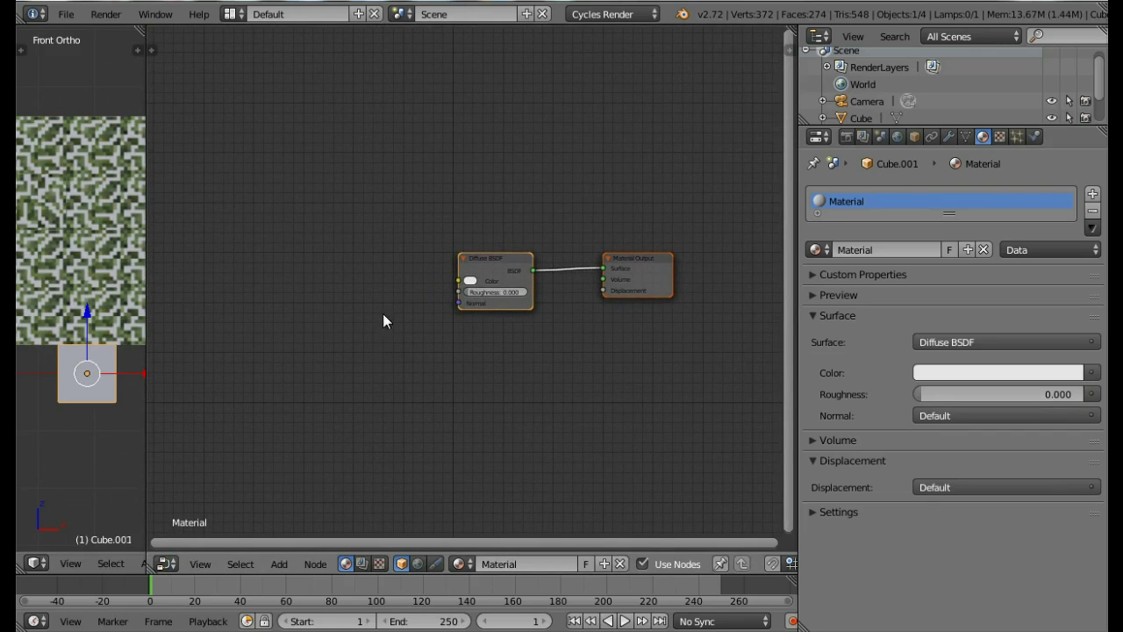
{"action": "key", "text": "shift+a"}
{"action": "mouse_move", "coordinate": [294, 321]}
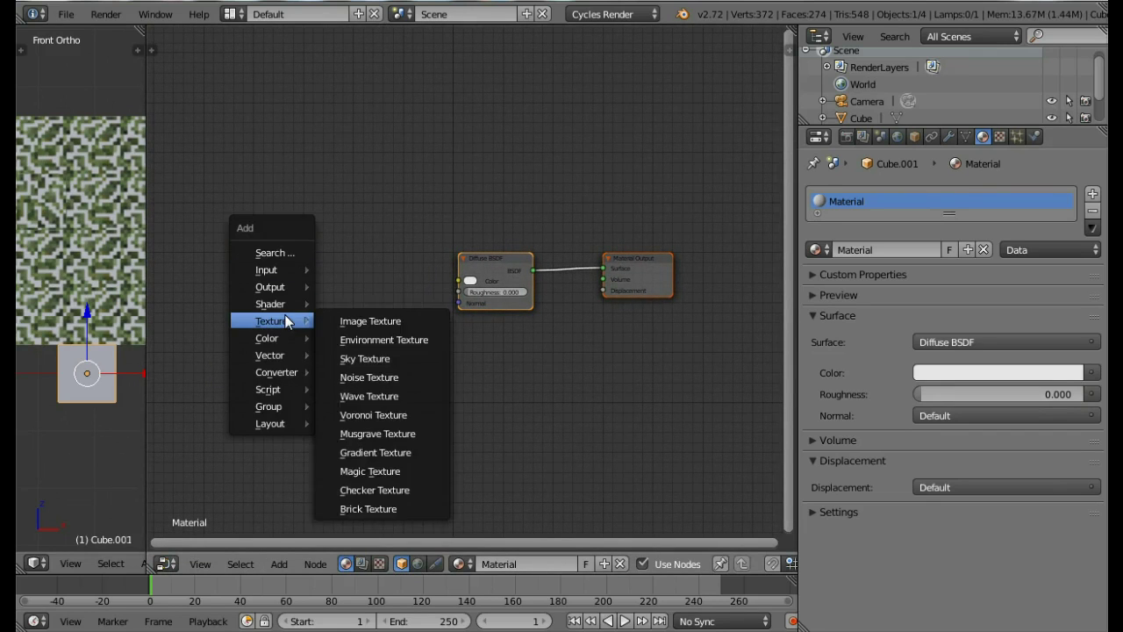
{"action": "left_click", "coordinate": [367, 320]}
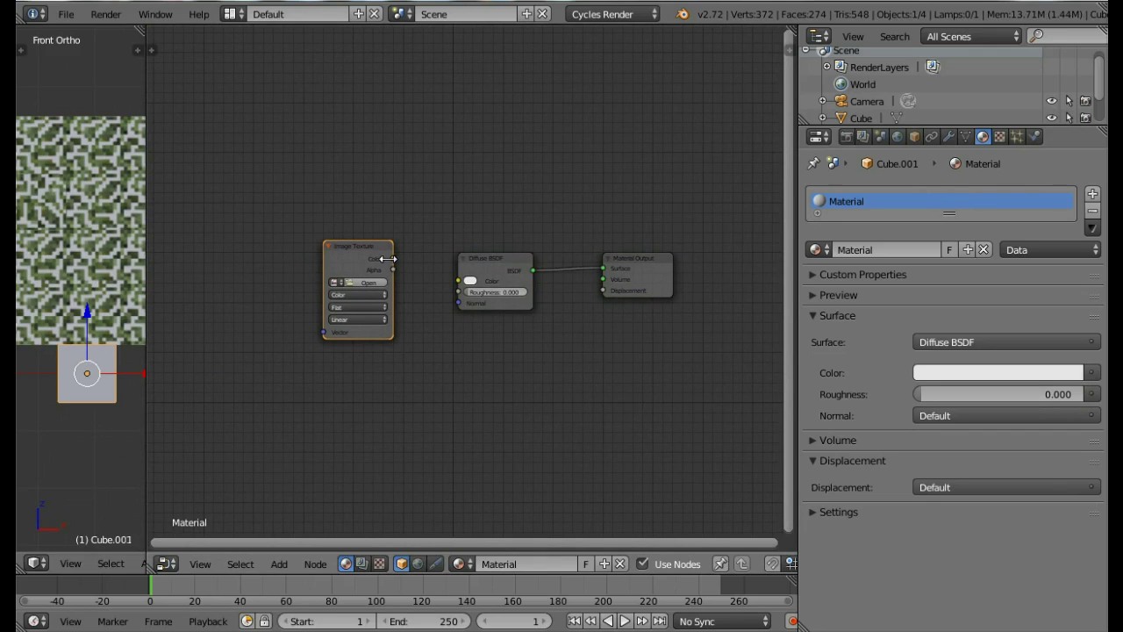
{"action": "left_click_drag", "start_coordinate": [392, 259], "coordinate": [456, 281]}
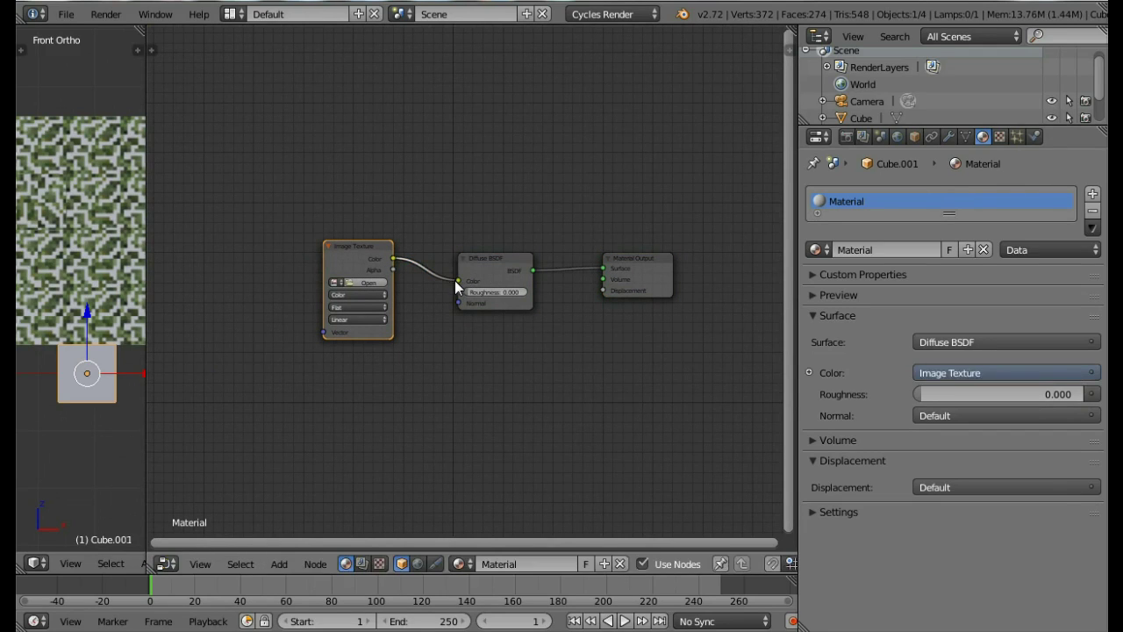
Step: Assign bark.png to the Image Texture node and also link its Color output to the Material Output's Displacement
{"action": "left_click", "coordinate": [334, 282]}
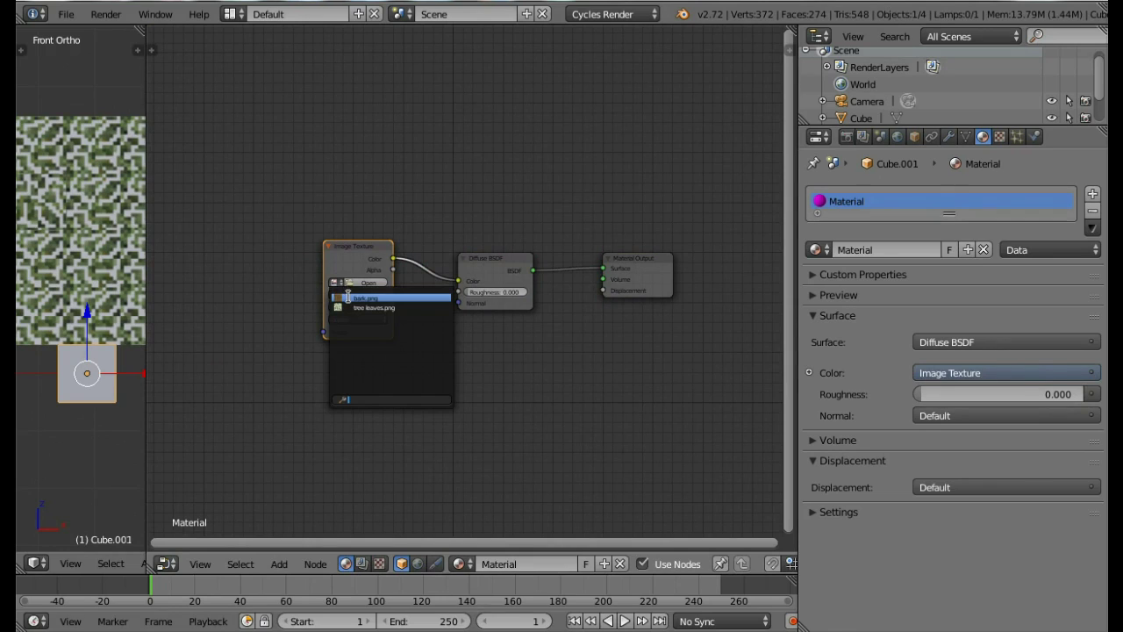
{"action": "left_click", "coordinate": [360, 298]}
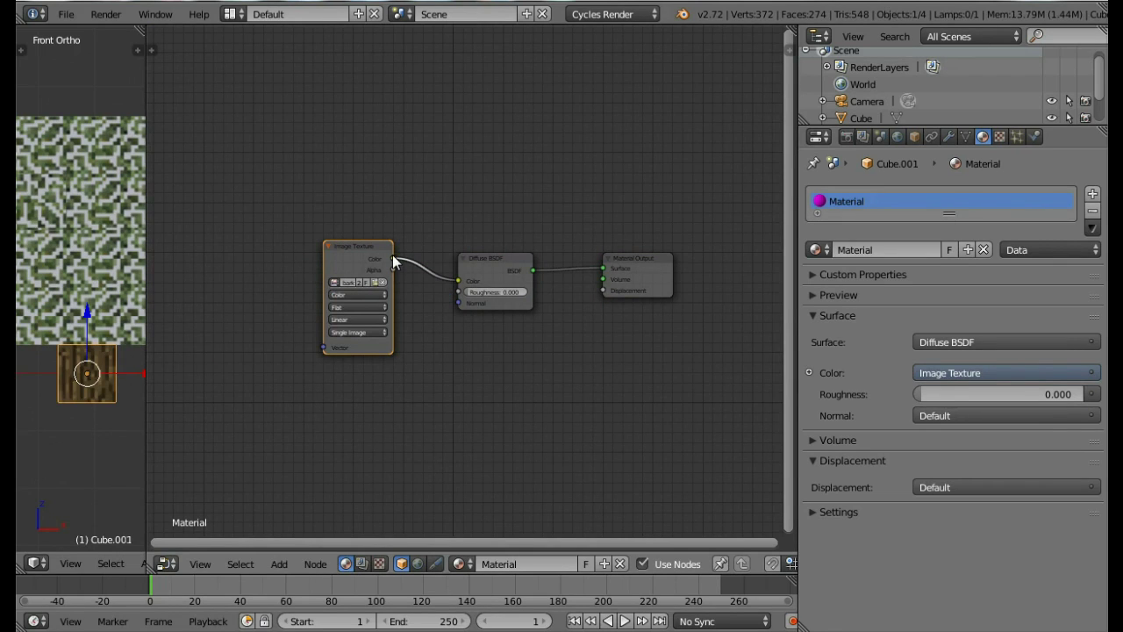
{"action": "scroll", "coordinate": [87, 303], "scroll_direction": "down", "scroll_amount": 1}
{"action": "scroll", "coordinate": [87, 303], "scroll_direction": "up", "scroll_amount": 1}
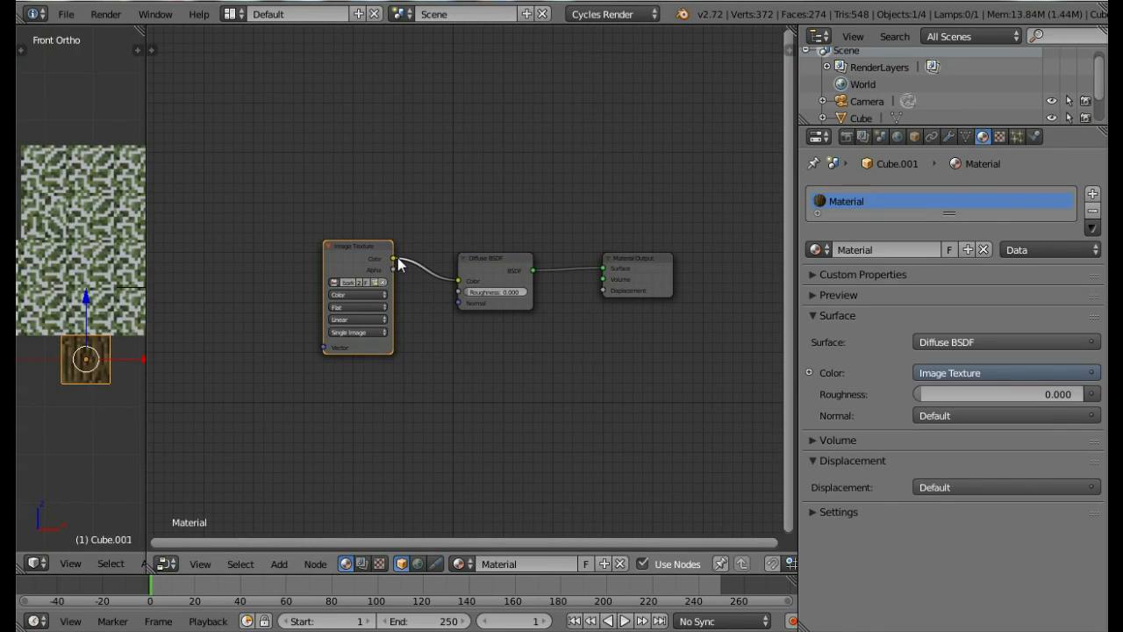
{"action": "left_click_drag", "start_coordinate": [392, 257], "coordinate": [602, 291]}
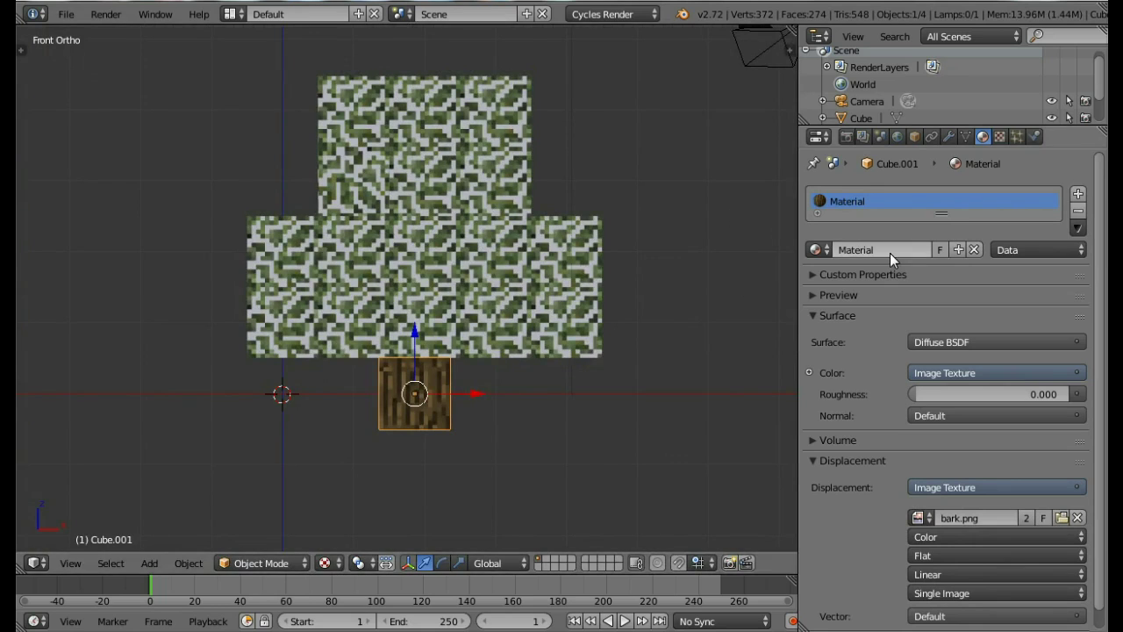
Step: Rename the trunk cube's material to Bark
{"action": "left_click", "coordinate": [890, 250]}
{"action": "key", "text": "Caps_Lock"}
{"action": "type", "text": "Bark"}
{"action": "key", "text": "Return"}
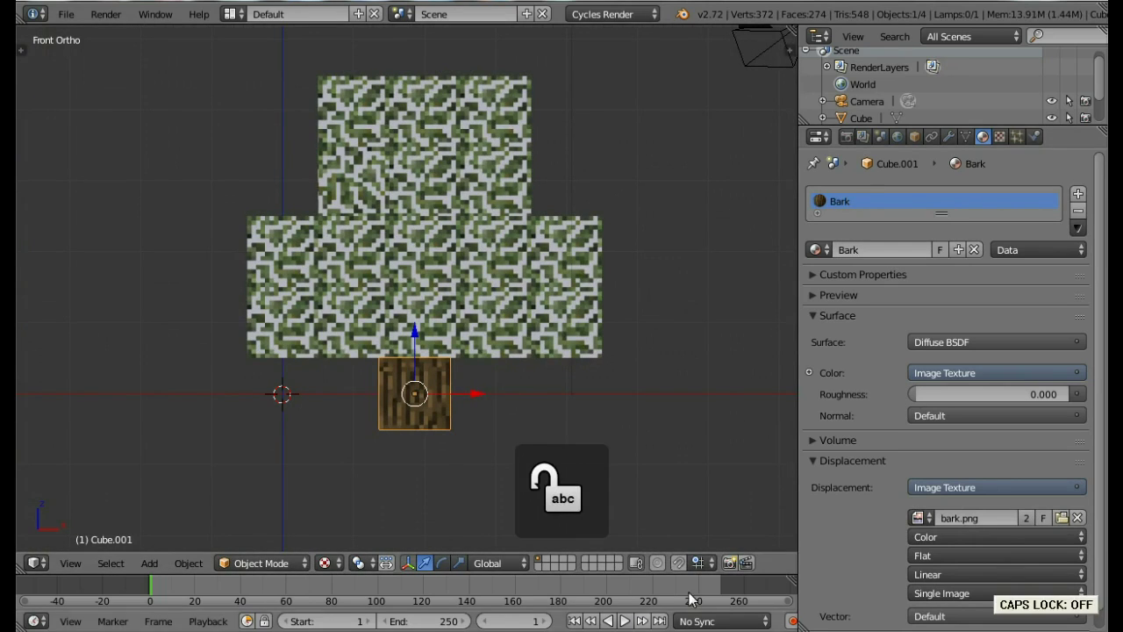
Step: Add an Array modifier to the trunk cube with a relative offset of 0 in X and 1 in Z
{"action": "left_click", "coordinate": [948, 136]}
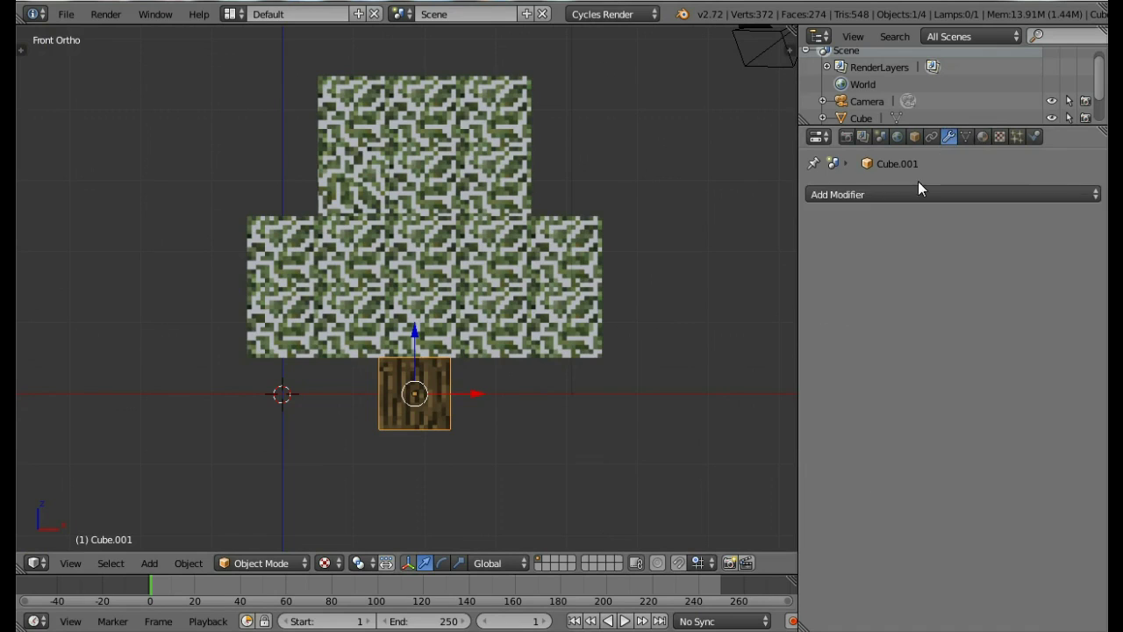
{"action": "left_click", "coordinate": [903, 195]}
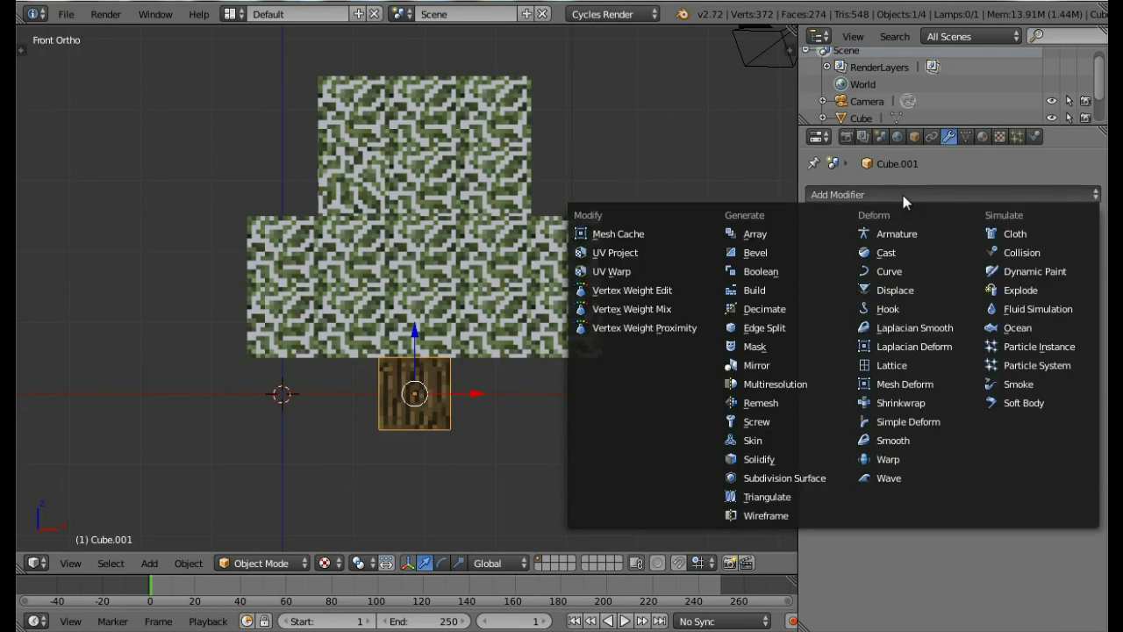
{"action": "left_click", "coordinate": [795, 237]}
{"action": "left_click", "coordinate": [1041, 334]}
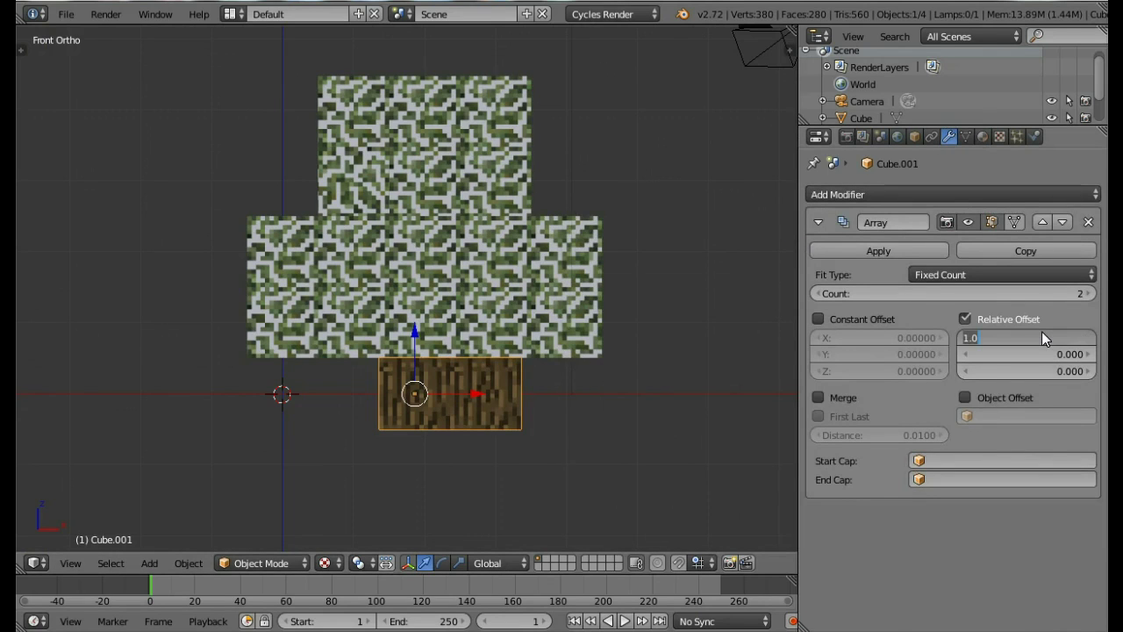
{"action": "type", "text": "0"}
{"action": "key", "text": "Return"}
{"action": "left_click", "coordinate": [1009, 371]}
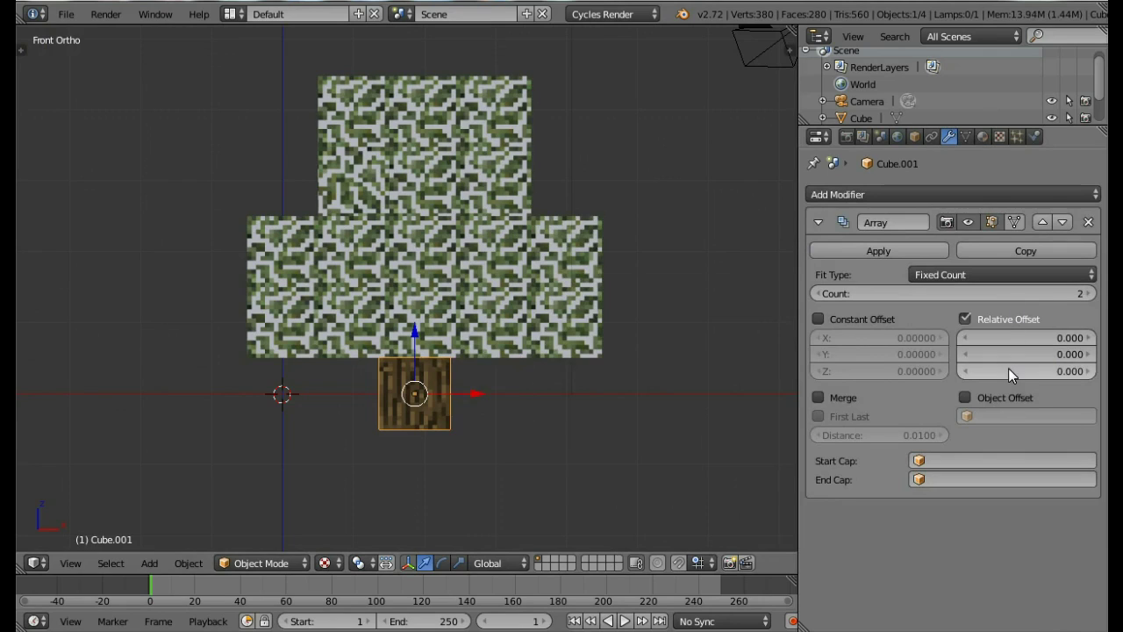
{"action": "type", "text": "1"}
{"action": "key", "text": "Return"}
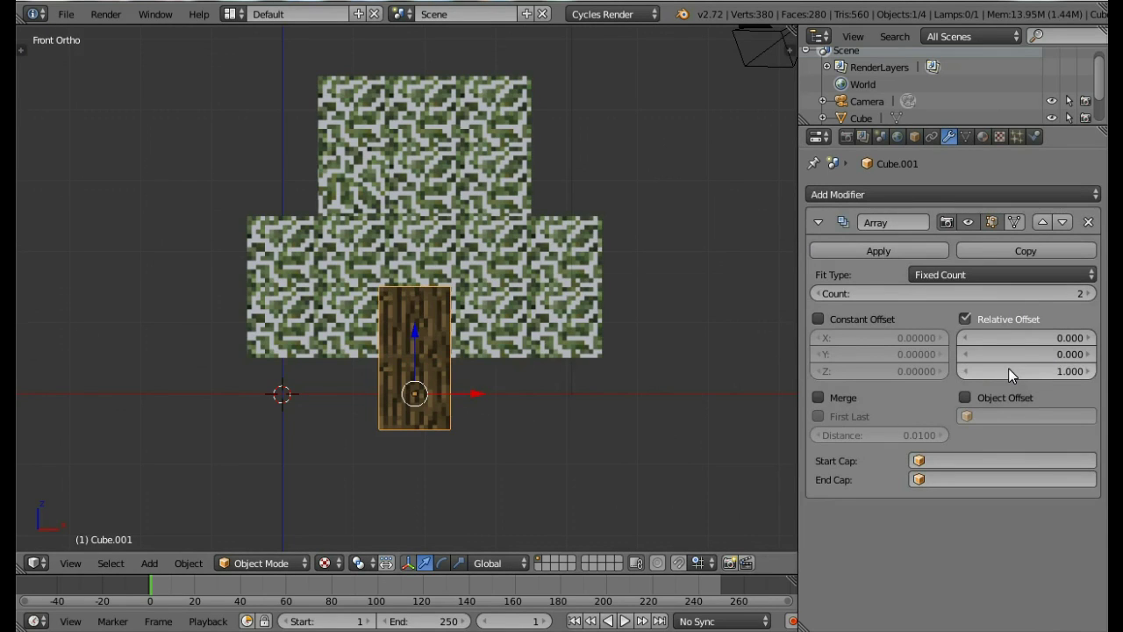
Step: Raise the trunk array's count to 5
{"action": "left_click", "coordinate": [1088, 295]}
{"action": "left_click", "coordinate": [1088, 295]}
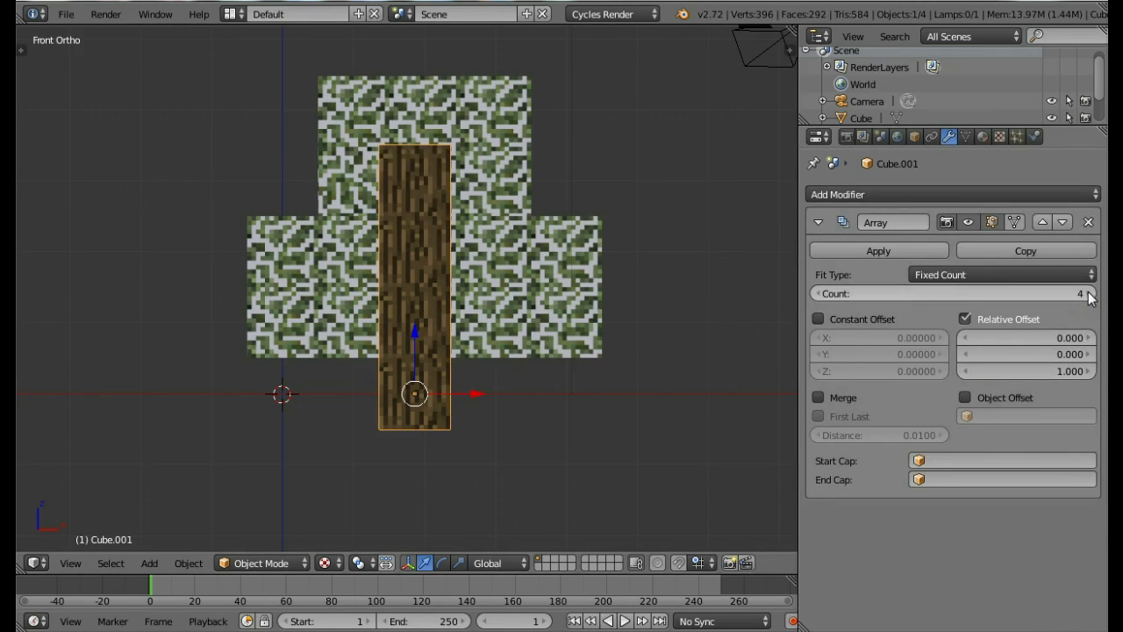
{"action": "left_click", "coordinate": [1088, 295]}
Step: In wireframe shading, move the trunk about 0.13 along X so it lines up with the canopy's middle column
{"action": "scroll", "coordinate": [376, 230], "scroll_direction": "down", "scroll_amount": 2}
{"action": "key", "text": "z"}
{"action": "scroll", "coordinate": [436, 294], "scroll_direction": "up", "scroll_amount": 4}
{"action": "scroll", "coordinate": [475, 431], "scroll_direction": "down", "scroll_amount": 1}
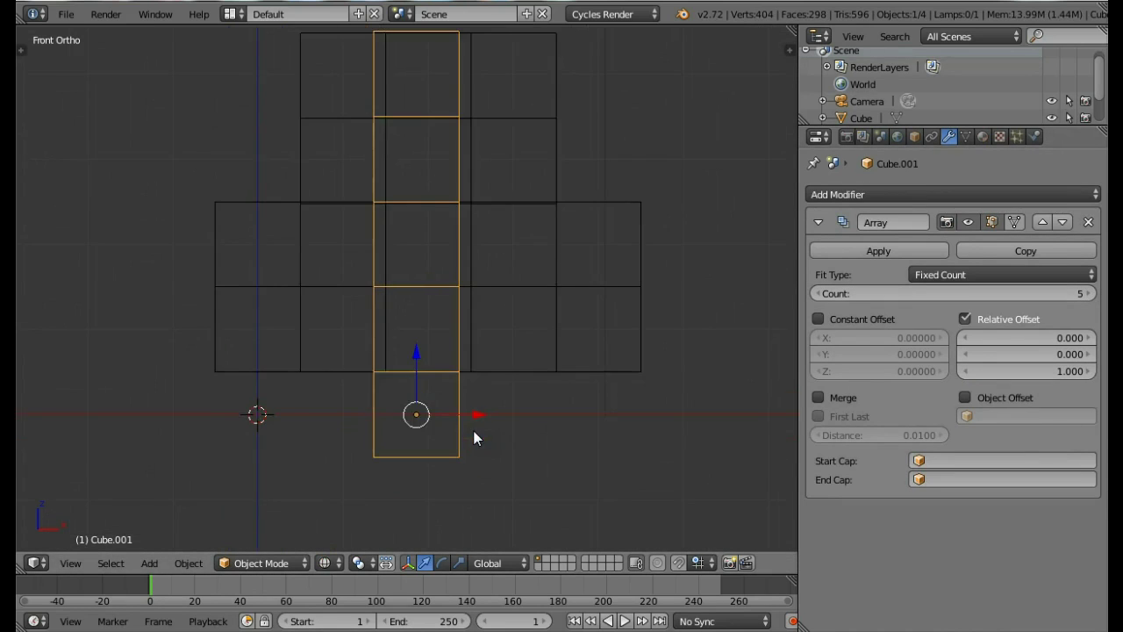
{"action": "key", "text": "g"}
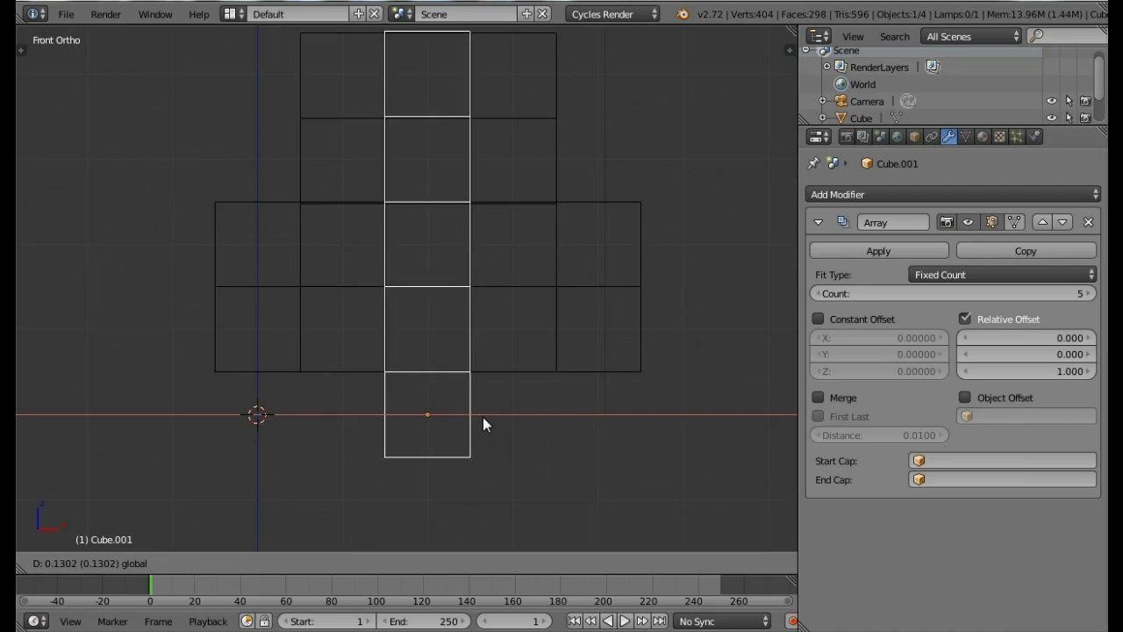
{"action": "left_click", "coordinate": [483, 417]}
Step: Lower the trunk along Z by about one block and fine-tune its height against the canopy's grid
{"action": "left_click_drag", "start_coordinate": [427, 364], "coordinate": [430, 435]}
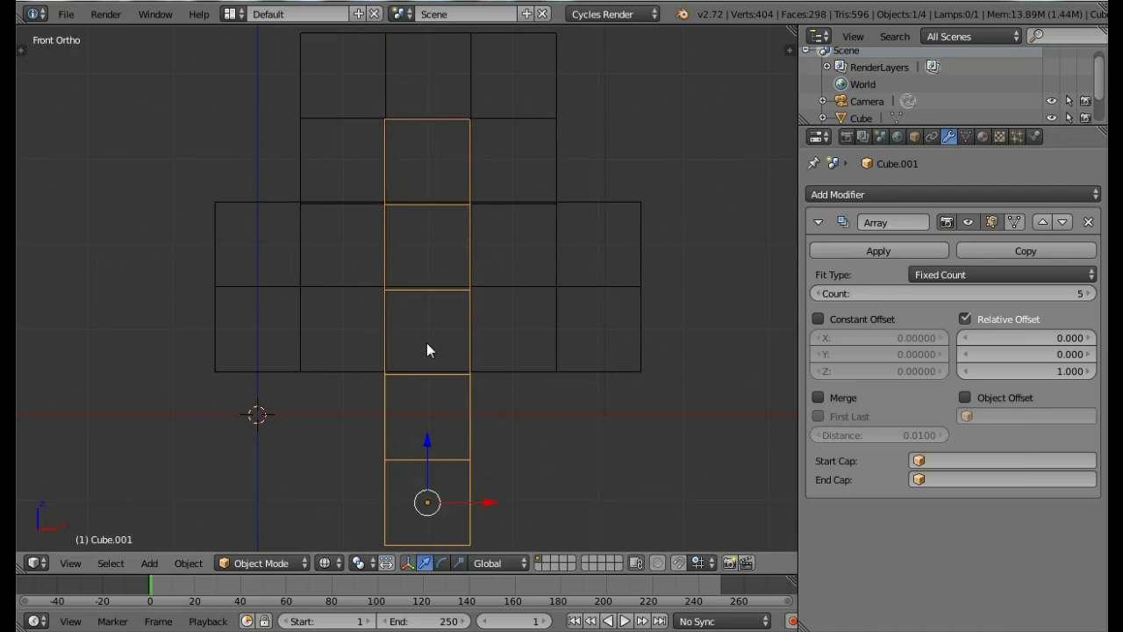
{"action": "scroll", "coordinate": [417, 162], "scroll_direction": "down", "scroll_amount": 2}
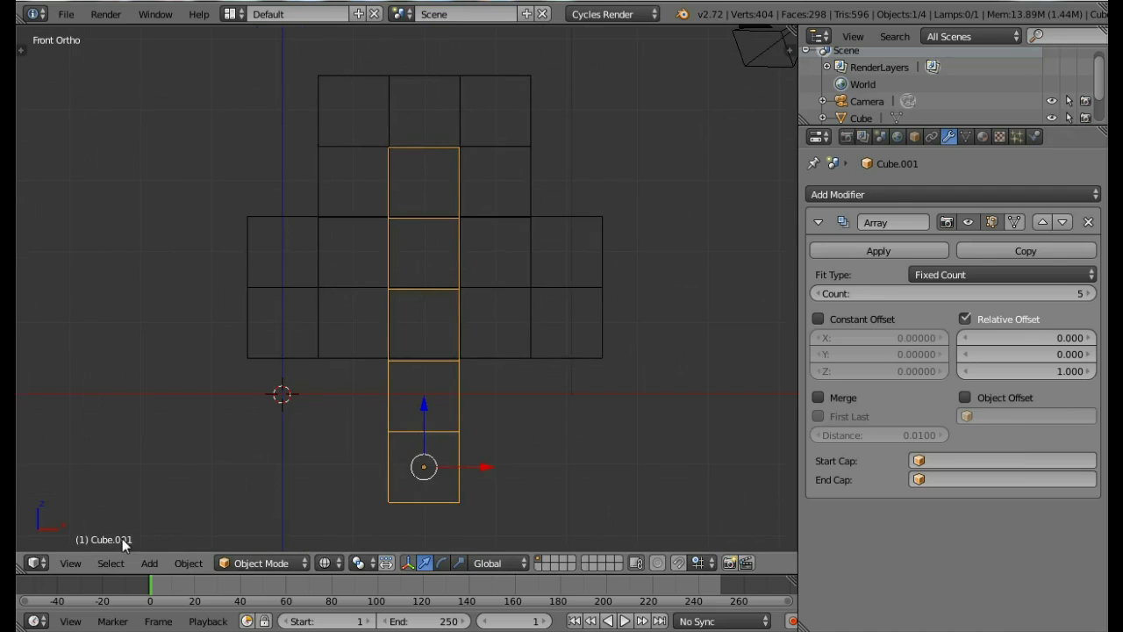
{"action": "left_click_drag", "start_coordinate": [426, 406], "coordinate": [425, 402]}
Step: From above, move the trunk two blocks along Y into the canopy's centre cell
{"action": "left_click", "coordinate": [70, 563]}
{"action": "left_click", "coordinate": [108, 479]}
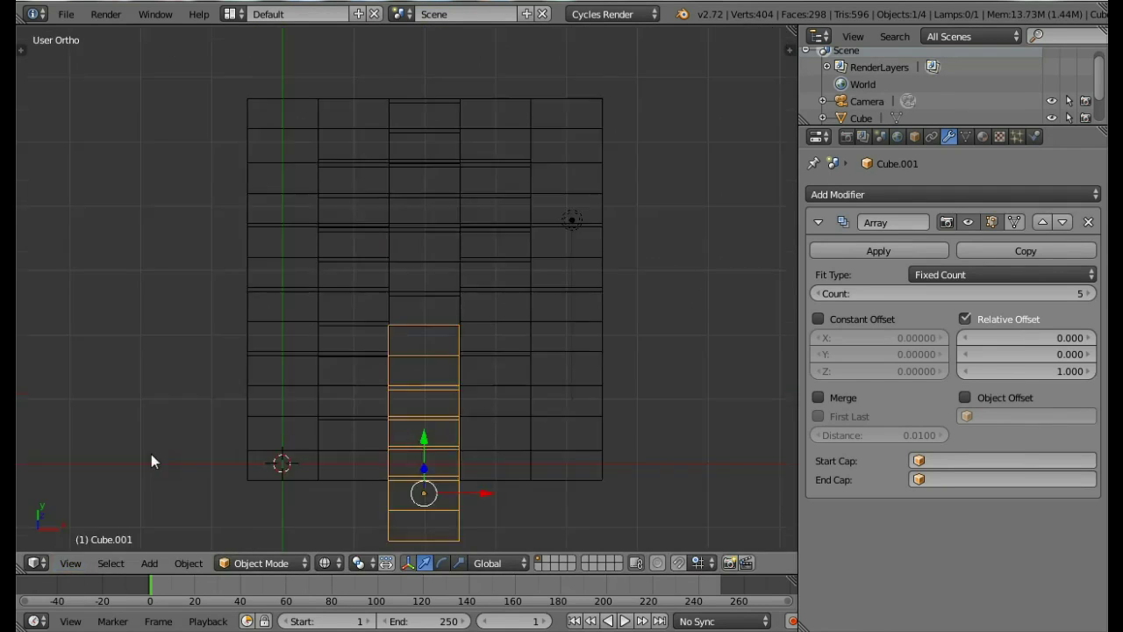
{"action": "left_click_drag", "start_coordinate": [425, 374], "coordinate": [425, 232]}
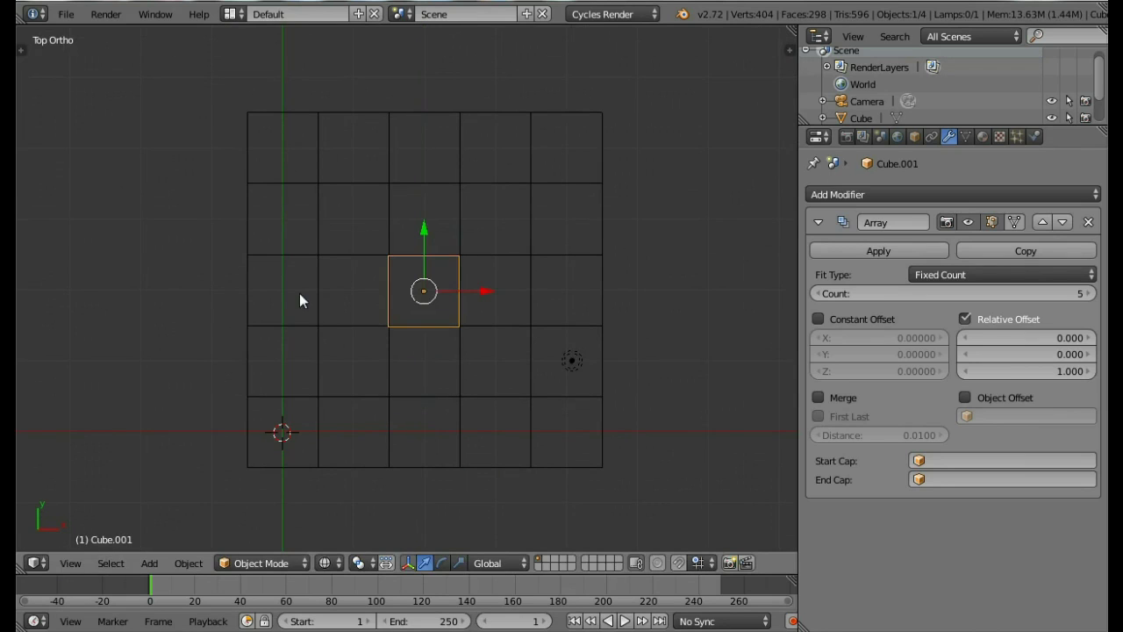
Step: Fine-tune the trunk's Y position so its outline matches the grid lines of the canopy's centre cell
{"action": "scroll", "coordinate": [401, 318], "scroll_direction": "up", "scroll_amount": 7}
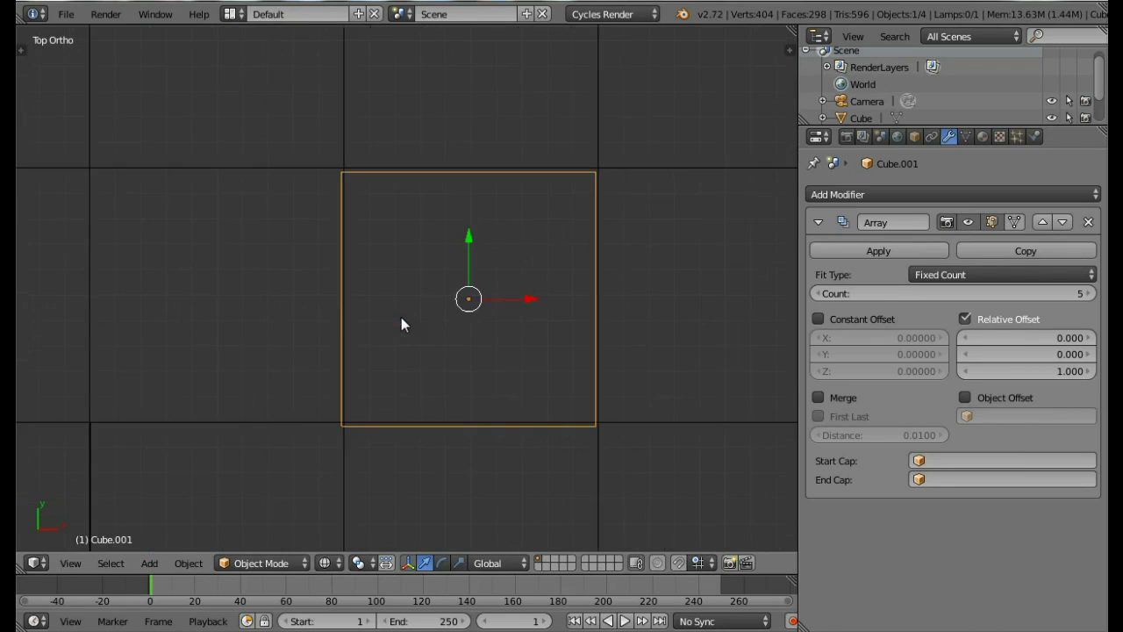
{"action": "key", "text": "g"}
{"action": "key", "text": "z"}
{"action": "left_click", "coordinate": [484, 307]}
{"action": "key", "text": "g"}
{"action": "key", "text": "y"}
{"action": "left_click", "coordinate": [465, 235]}
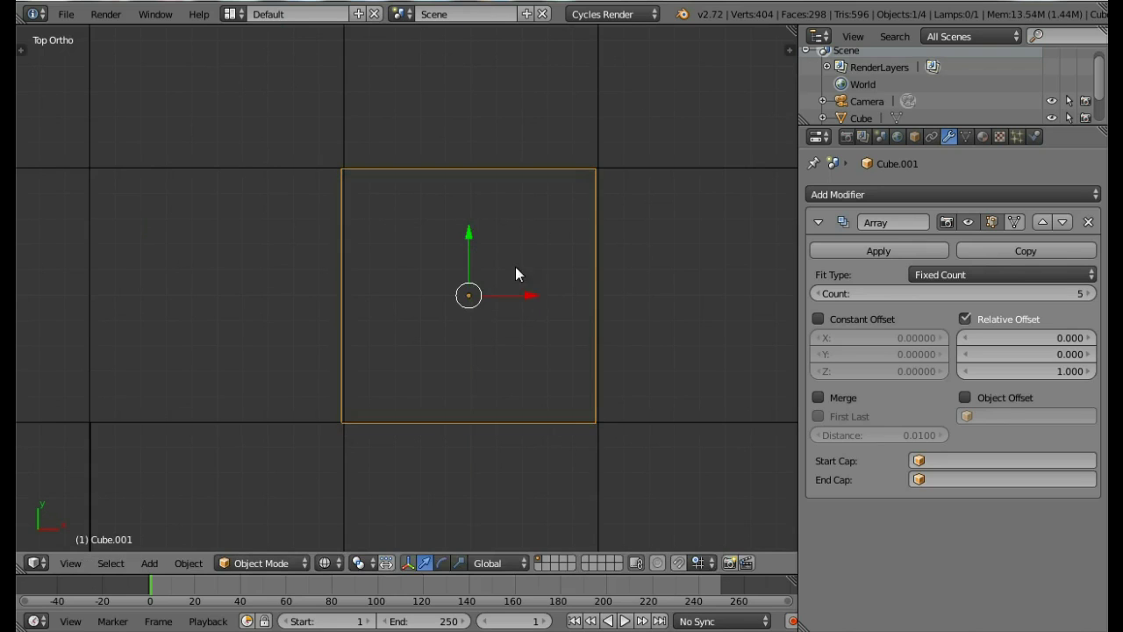
{"action": "key", "text": "g"}
{"action": "key", "text": "x"}
{"action": "key", "text": "Escape"}
Step: In solid shading, select the canopy together with the trunk and scale both by 0.7
{"action": "scroll", "coordinate": [272, 506], "scroll_direction": "down", "scroll_amount": 5}
{"action": "mouse_move", "coordinate": [272, 504]}
{"action": "middle_mouse_down"}
{"action": "mouse_move", "coordinate": [301, 384]}
{"action": "mouse_move", "coordinate": [300, 294]}
{"action": "middle_mouse_up"}
{"action": "key", "text": "z"}
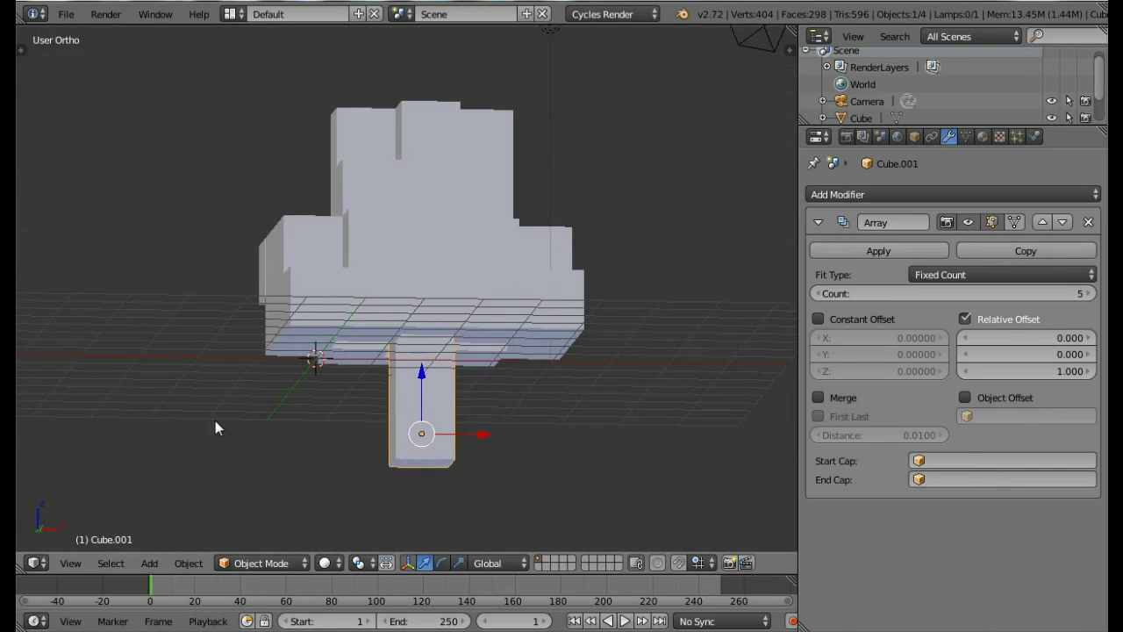
{"action": "scroll", "coordinate": [202, 430], "scroll_direction": "down", "scroll_amount": 2}
{"action": "middle_click_drag", "start_coordinate": [188, 433], "coordinate": [205, 463]}
{"action": "middle_click_drag", "start_coordinate": [230, 337], "coordinate": [359, 276]}
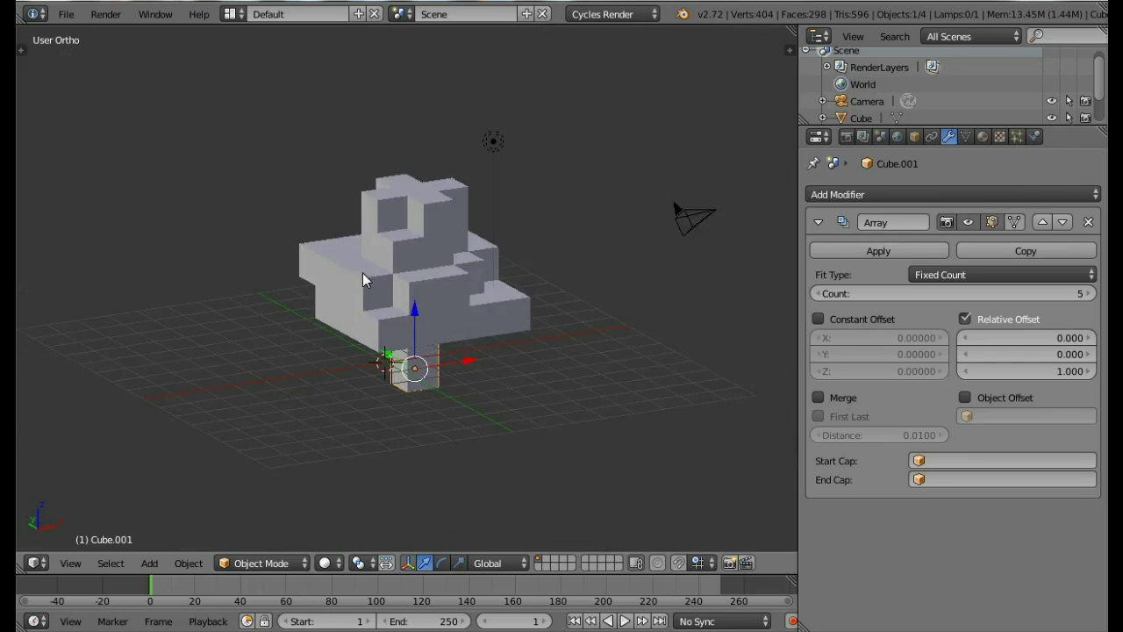
{"action": "scroll", "coordinate": [363, 319], "scroll_direction": "up", "scroll_amount": 2}
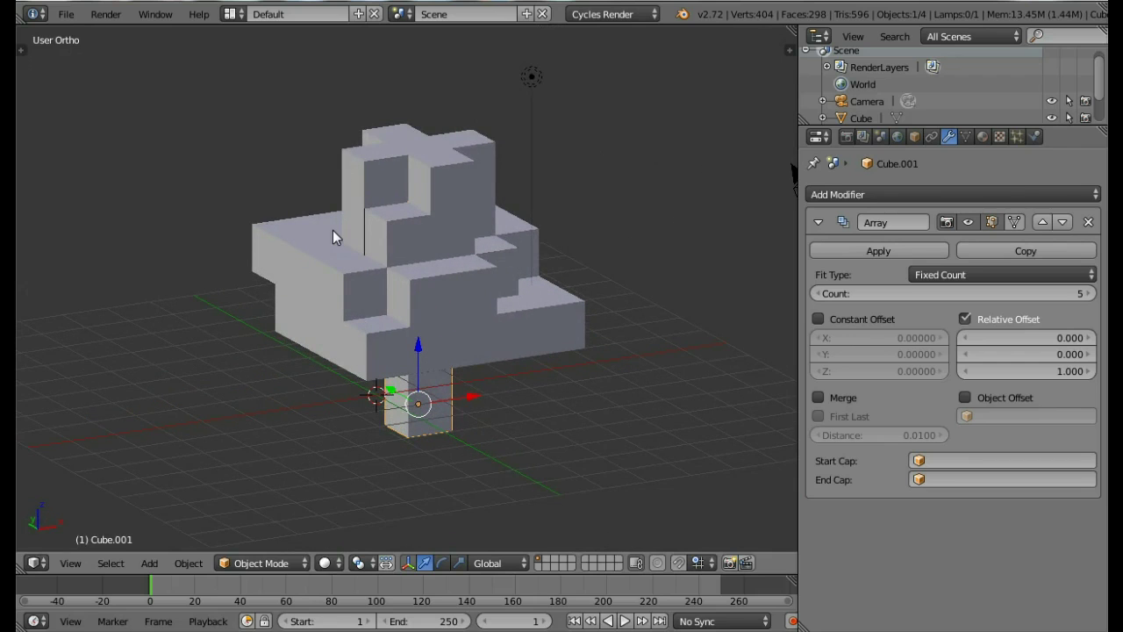
{"action": "right_click", "coordinate": [300, 240], "text": "shift"}
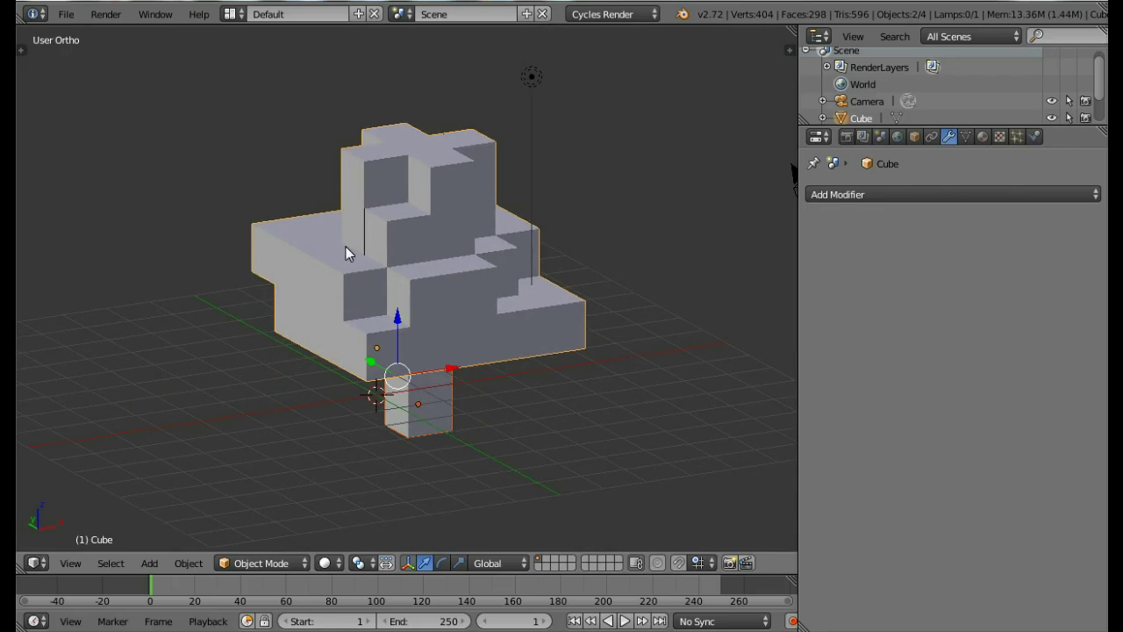
{"action": "type", "text": "s.7"}
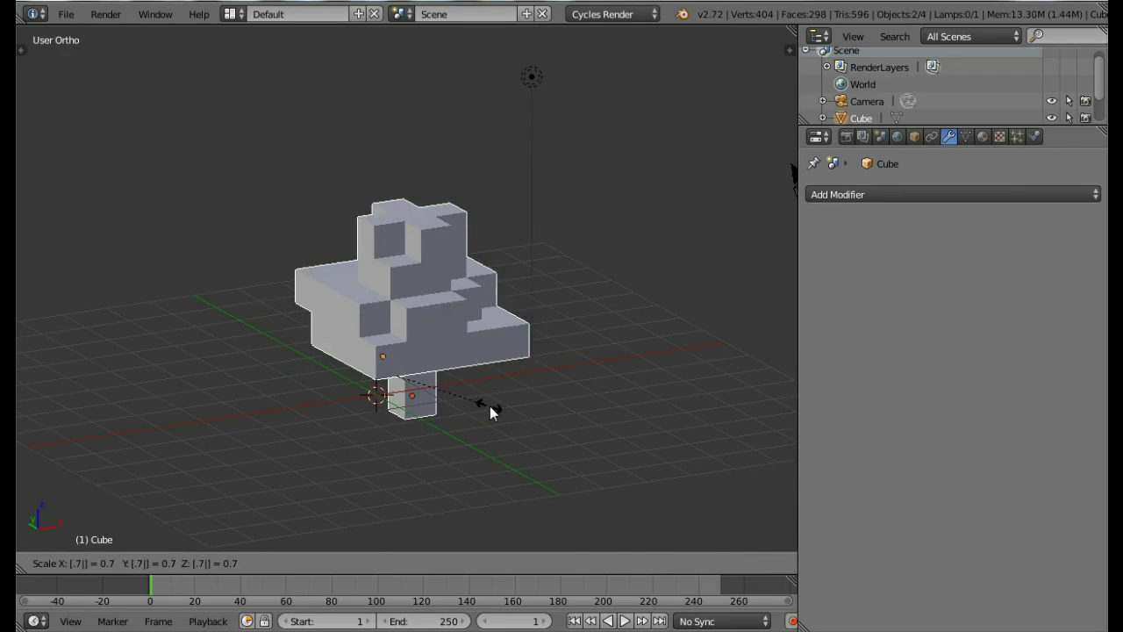
{"action": "key", "text": "Return"}
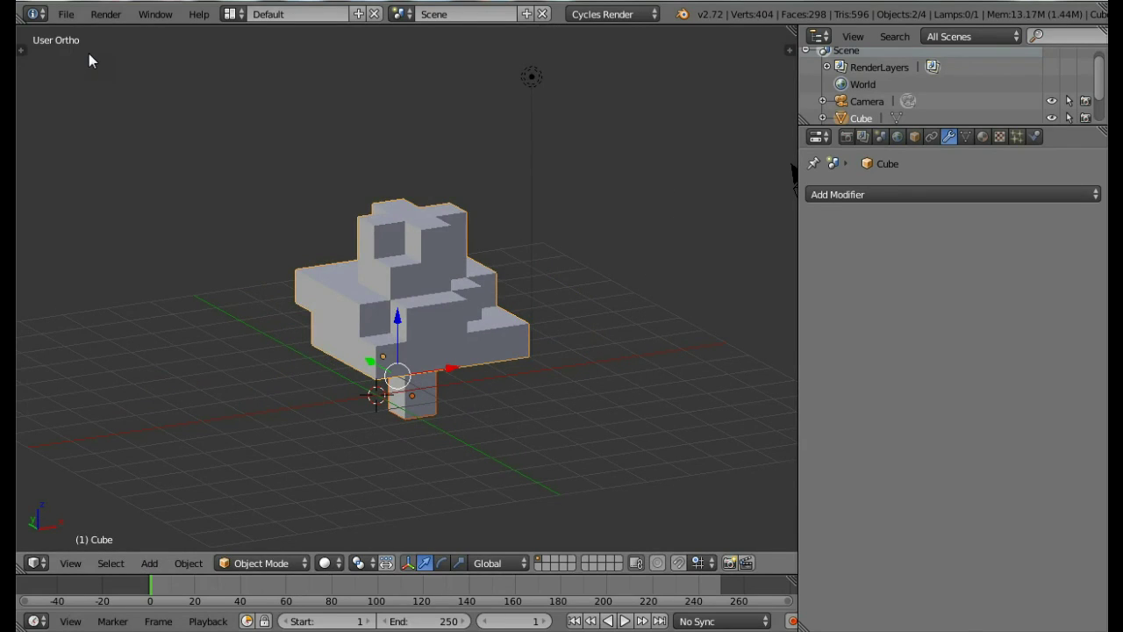
Step: Save the scene as untitled.blend in the bookmarked Textures folder
{"action": "left_click", "coordinate": [70, 13]}
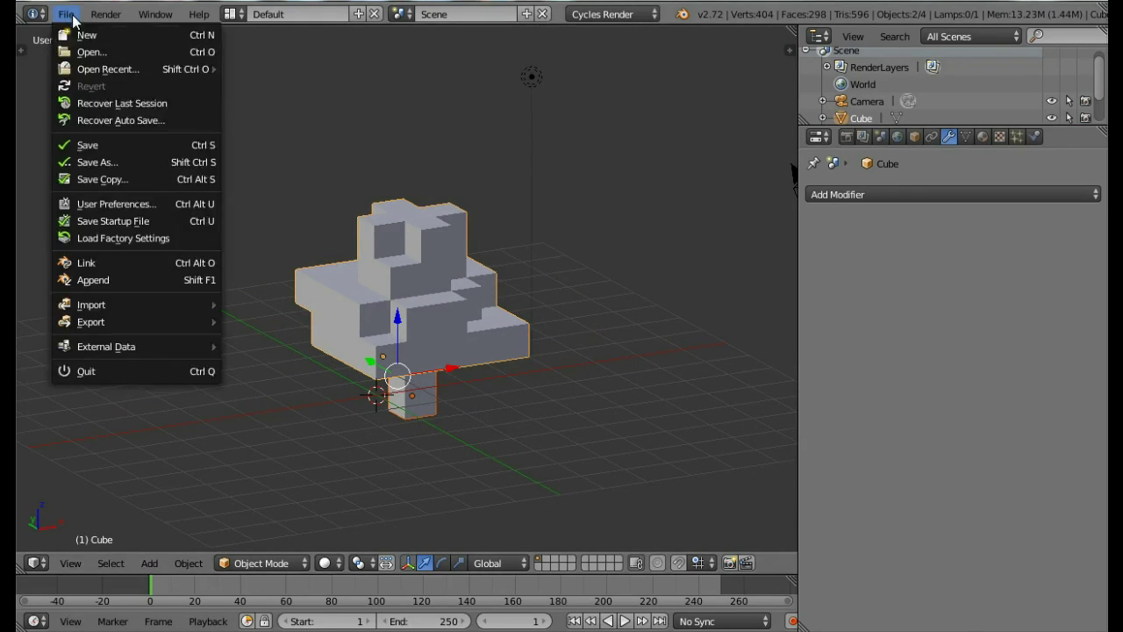
{"action": "left_click", "coordinate": [90, 144]}
{"action": "left_click", "coordinate": [82, 356]}
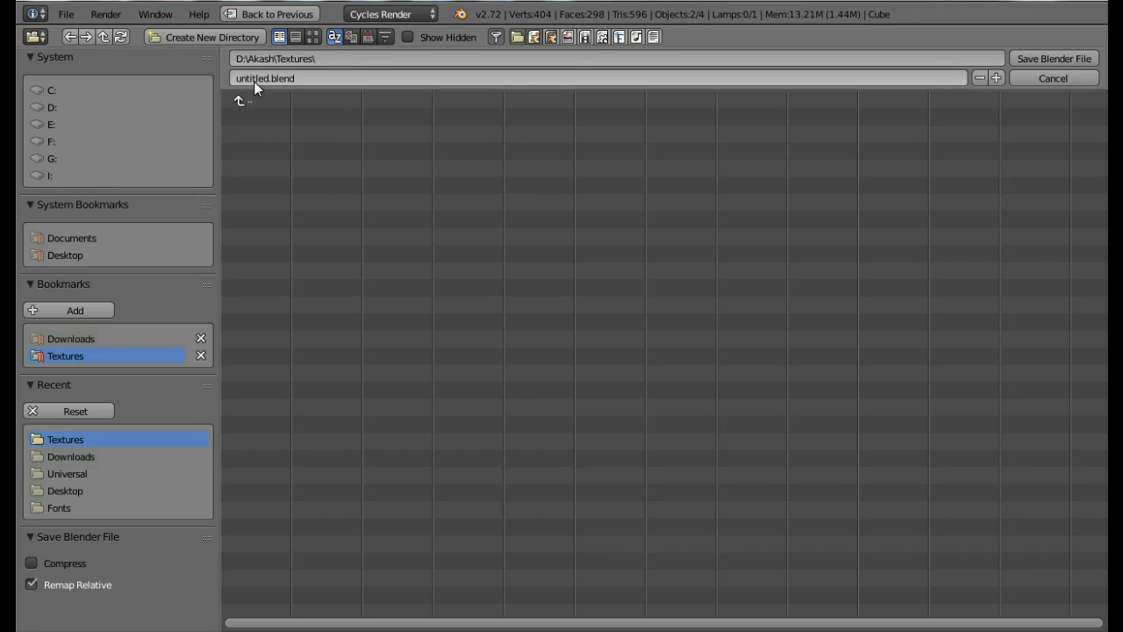
{"action": "left_click", "coordinate": [1066, 77]}
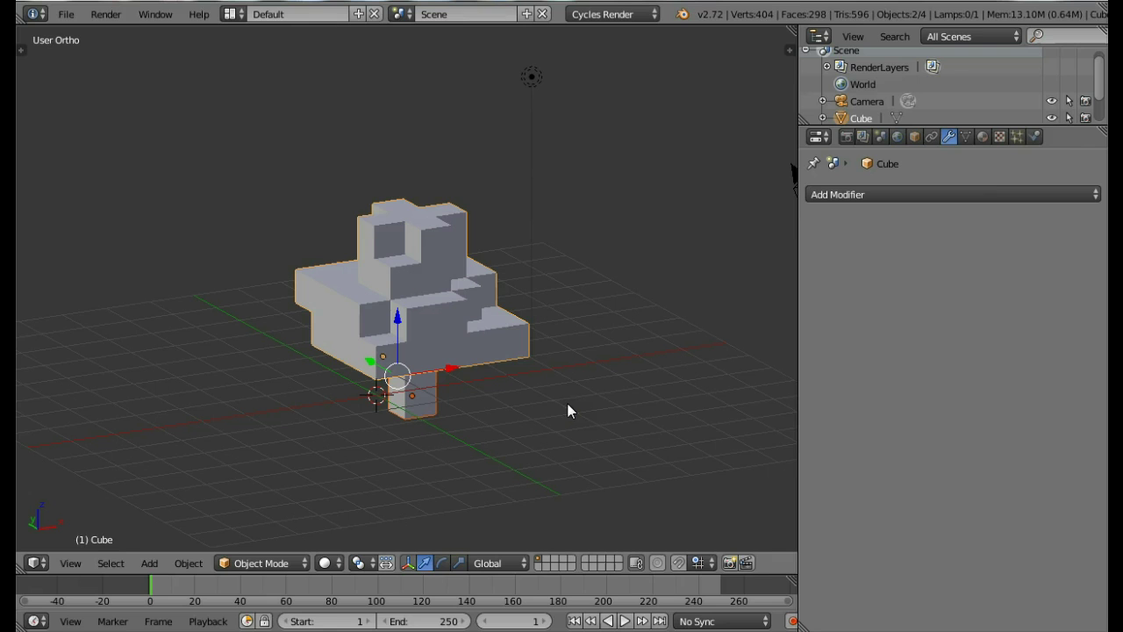
Step: In front view, move the whole tree about 1.75 along negative X and 1.1 up, standing the trunk's base on the origin
{"action": "left_click", "coordinate": [82, 566]}
{"action": "left_click", "coordinate": [101, 454]}
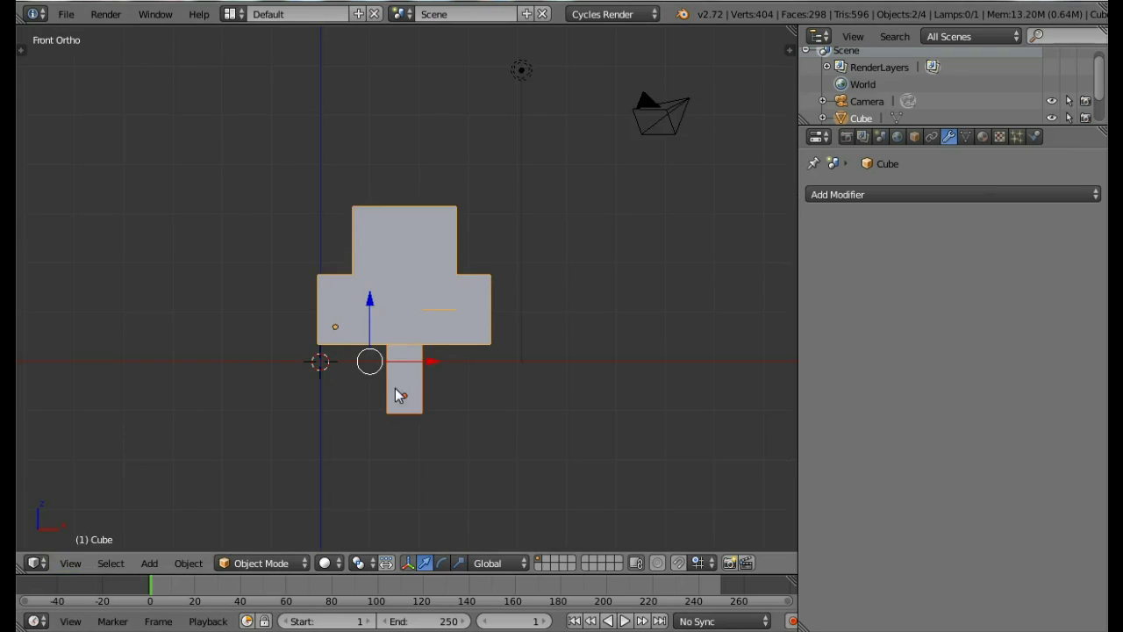
{"action": "key", "text": "g"}
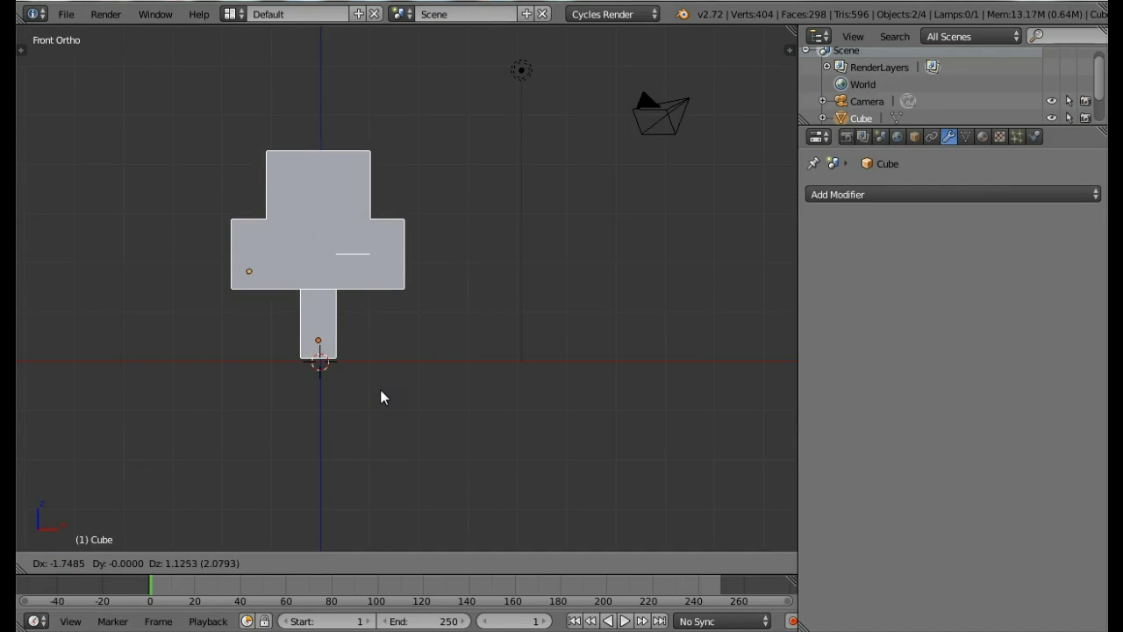
{"action": "left_click", "coordinate": [380, 394]}
Step: From above, move the tree about 1.7 along negative Y so the trunk is centred on the origin, using wireframe shading to refine it
{"action": "left_click", "coordinate": [70, 562]}
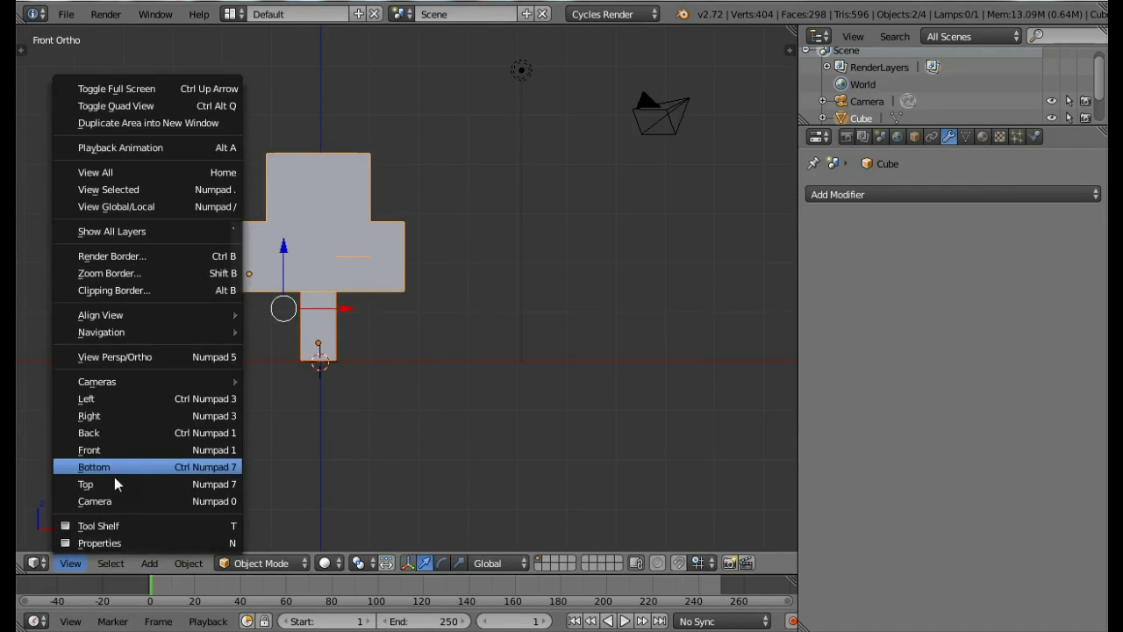
{"action": "left_click", "coordinate": [101, 484]}
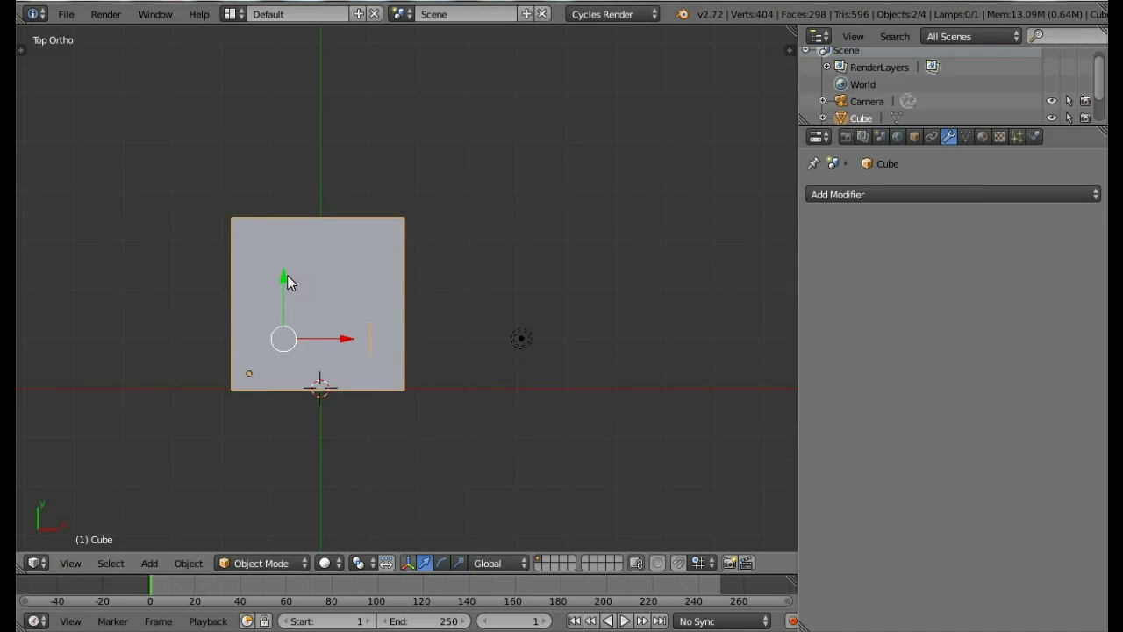
{"action": "key", "text": "g"}
{"action": "left_click", "coordinate": [280, 342]}
{"action": "key", "text": "z"}
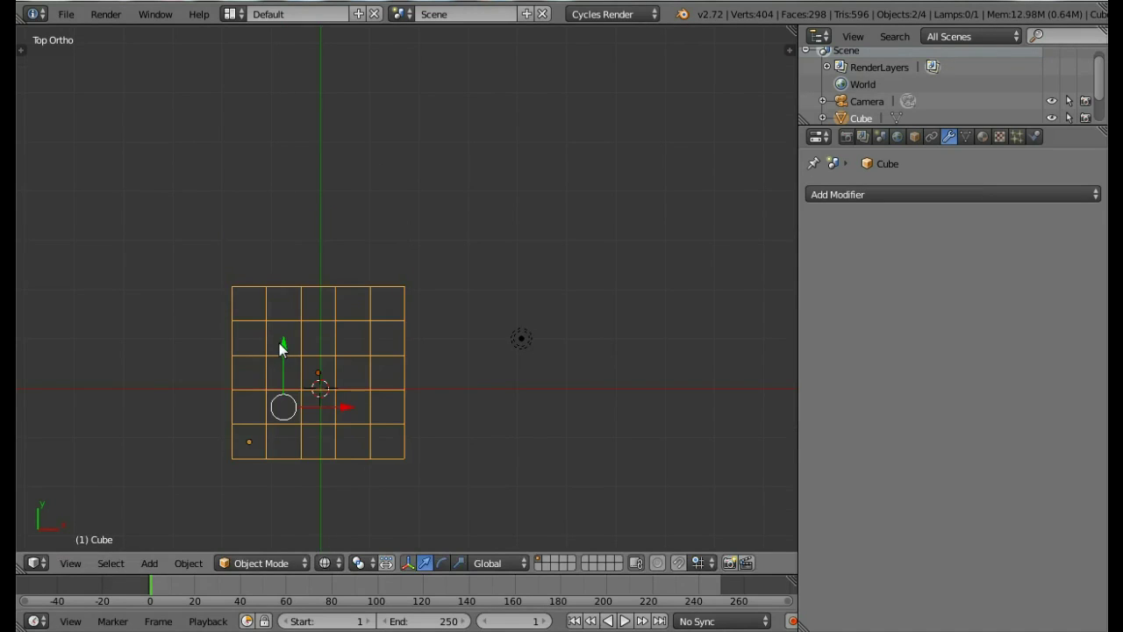
{"action": "key", "text": "g"}
{"action": "left_click", "coordinate": [284, 361]}
{"action": "scroll", "coordinate": [423, 471], "scroll_direction": "down", "scroll_amount": 4}
{"action": "mouse_move", "coordinate": [423, 463]}
{"action": "middle_mouse_down"}
{"action": "mouse_move", "coordinate": [393, 349]}
{"action": "mouse_move", "coordinate": [371, 364]}
{"action": "middle_mouse_up"}
{"action": "key", "text": "z"}
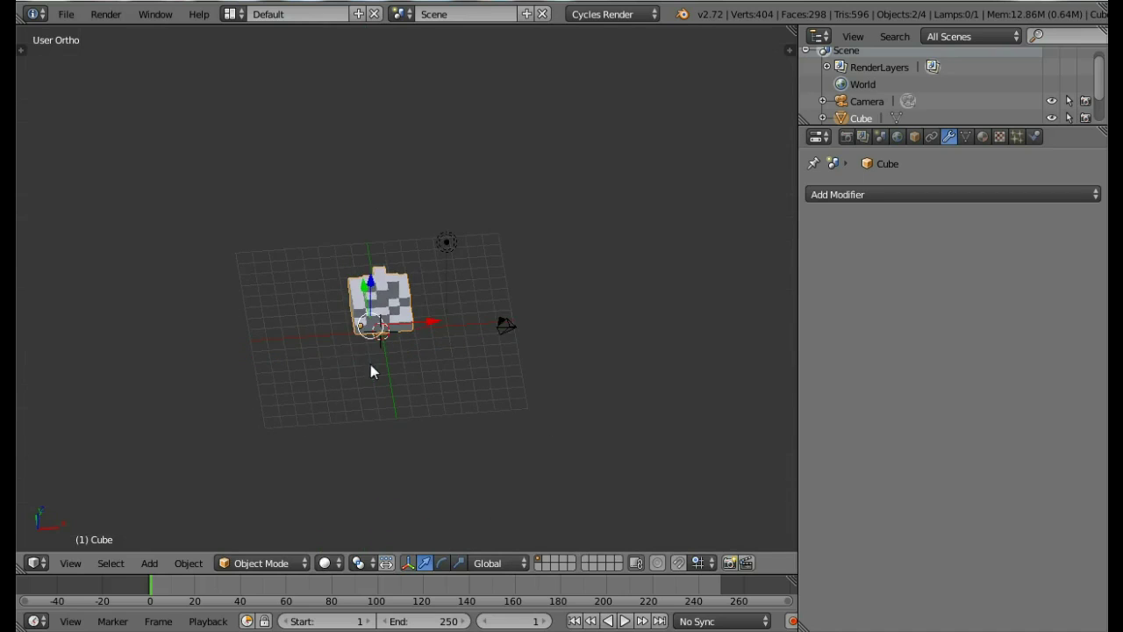
Step: In front view, add a plane at the trunk's base and scale it up about 20 times as the ground
{"action": "left_click", "coordinate": [70, 564]}
{"action": "left_click", "coordinate": [88, 447]}
{"action": "scroll", "coordinate": [297, 213], "scroll_direction": "up", "scroll_amount": 6}
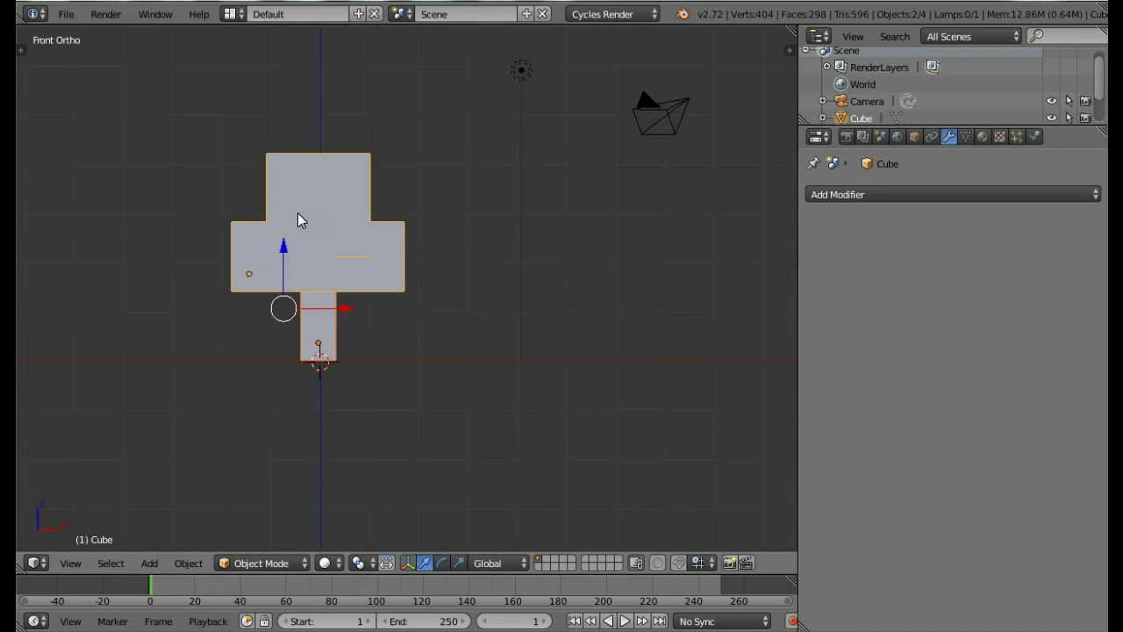
{"action": "key", "text": "shift+a"}
{"action": "mouse_move", "coordinate": [261, 217]}
{"action": "left_click", "coordinate": [376, 217]}
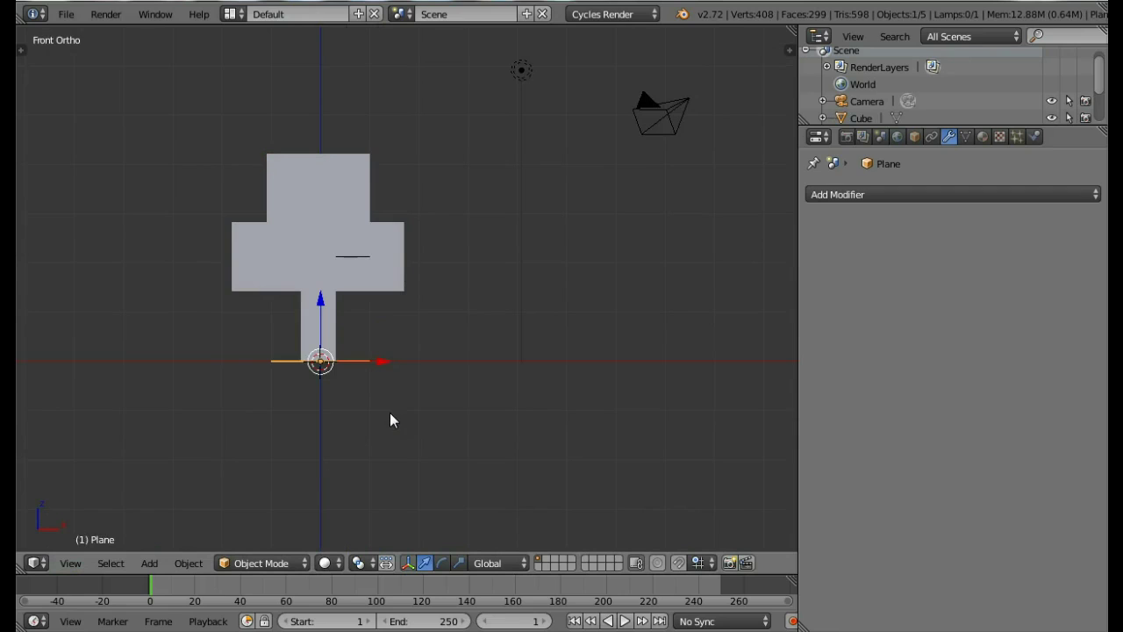
{"action": "type", "text": "s"}
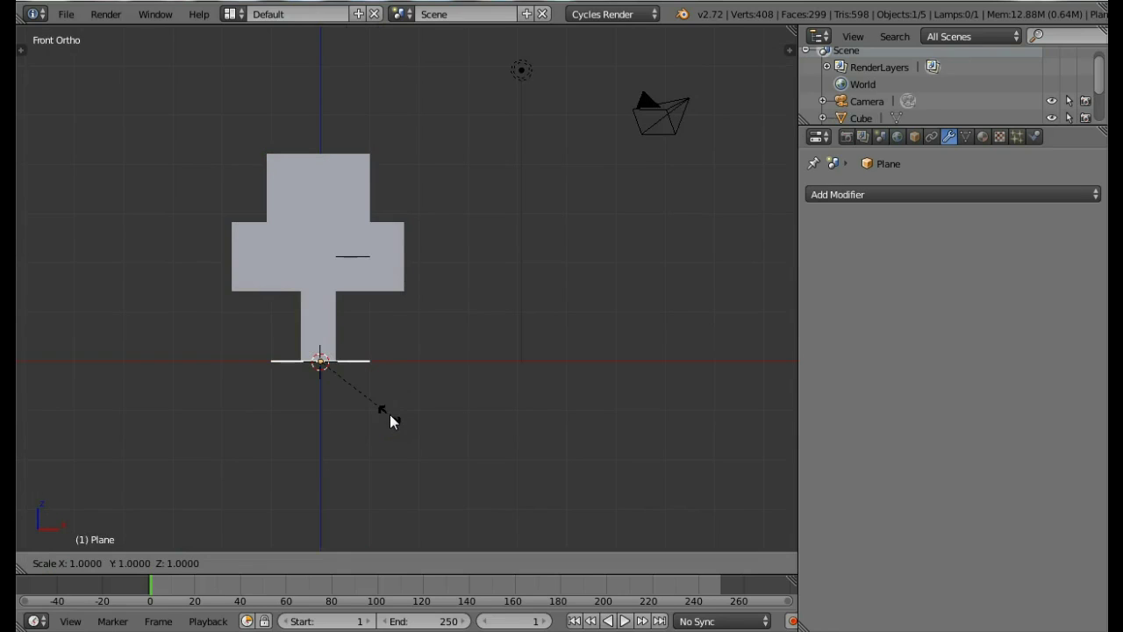
{"action": "type", "text": "10"}
{"action": "key", "text": "Return"}
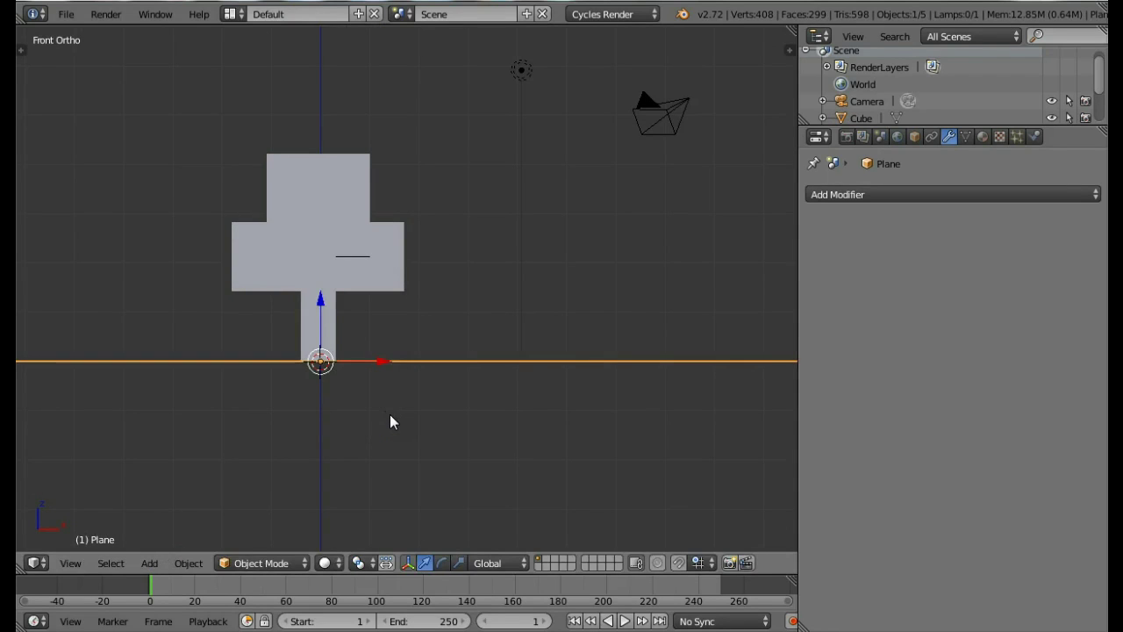
Step: Duplicate the ground plane in place and rotate the copy 90° about X
{"action": "scroll", "coordinate": [390, 422], "scroll_direction": "down", "scroll_amount": 3}
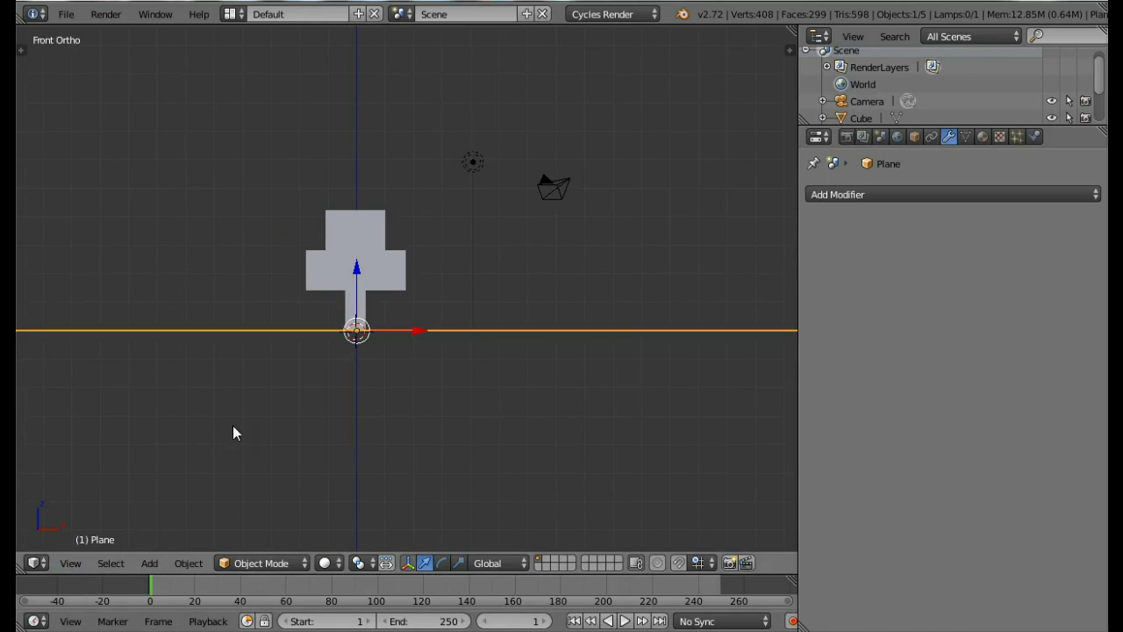
{"action": "scroll", "coordinate": [404, 342], "scroll_direction": "down", "scroll_amount": 4}
{"action": "key", "text": "shift+d"}
{"action": "key", "text": "Escape"}
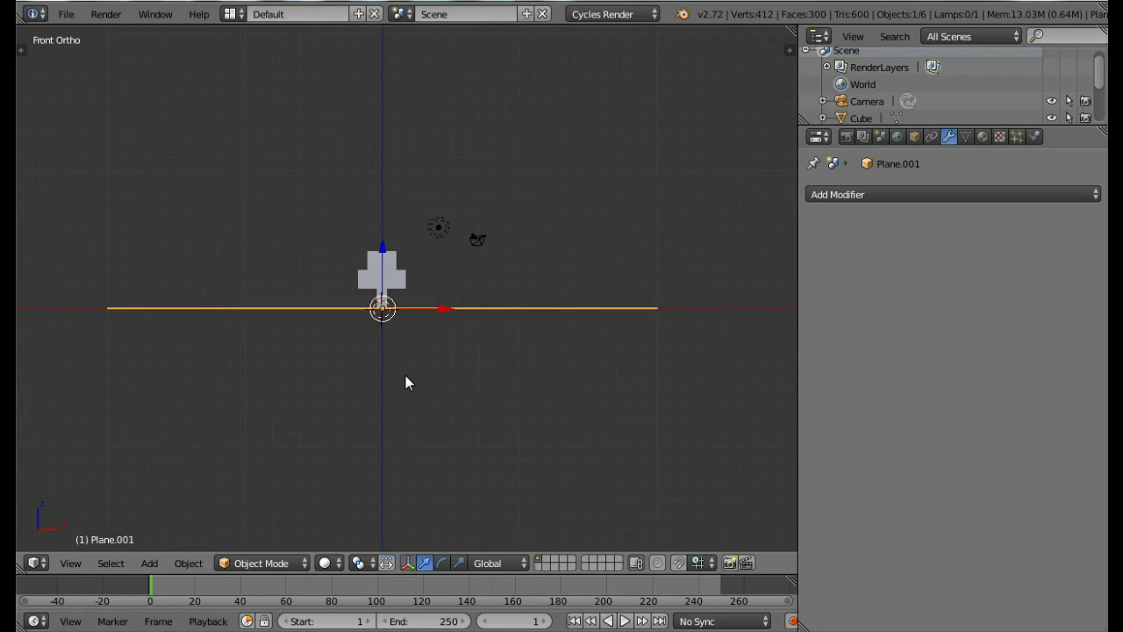
{"action": "type", "text": "rx90"}
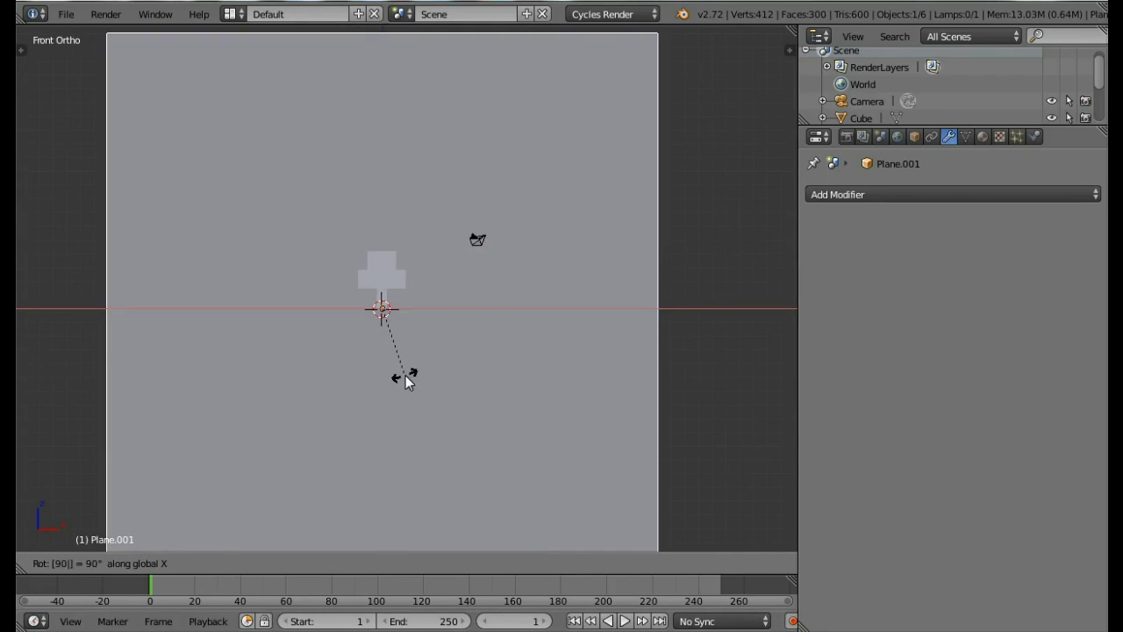
{"action": "key", "text": "Return"}
Step: In right view with wireframe shading, move the upright plane about 1.8 along Y to the canopy's back edge
{"action": "left_click", "coordinate": [72, 563]}
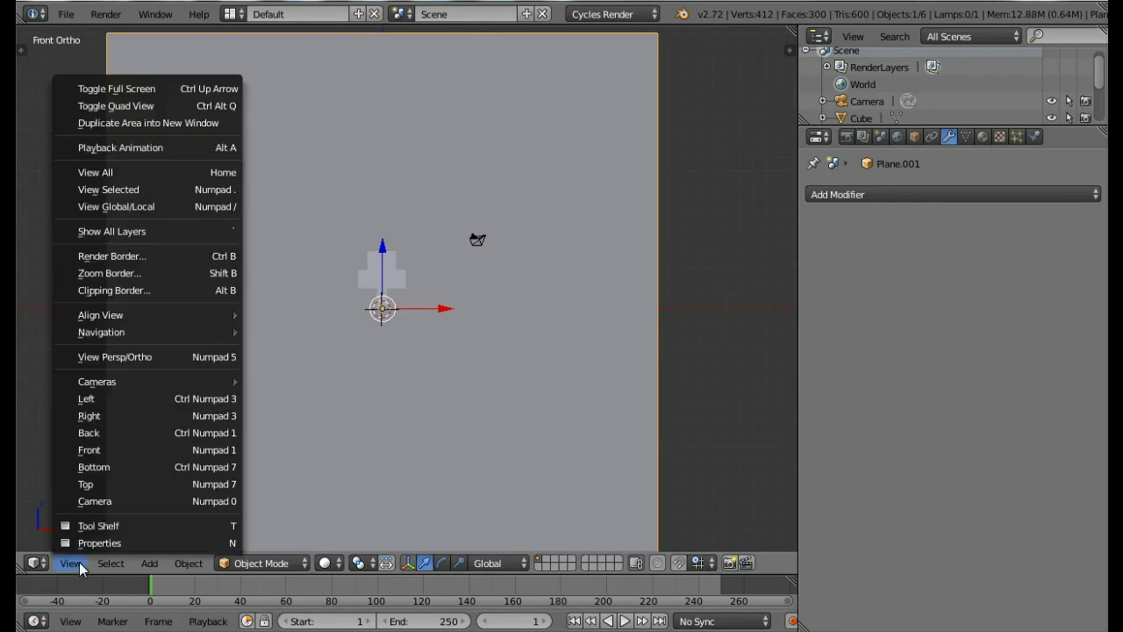
{"action": "left_click", "coordinate": [102, 415]}
{"action": "key", "text": "z"}
{"action": "left_click_drag", "start_coordinate": [420, 330], "coordinate": [463, 328]}
{"action": "scroll", "coordinate": [463, 328], "scroll_direction": "up", "scroll_amount": 5}
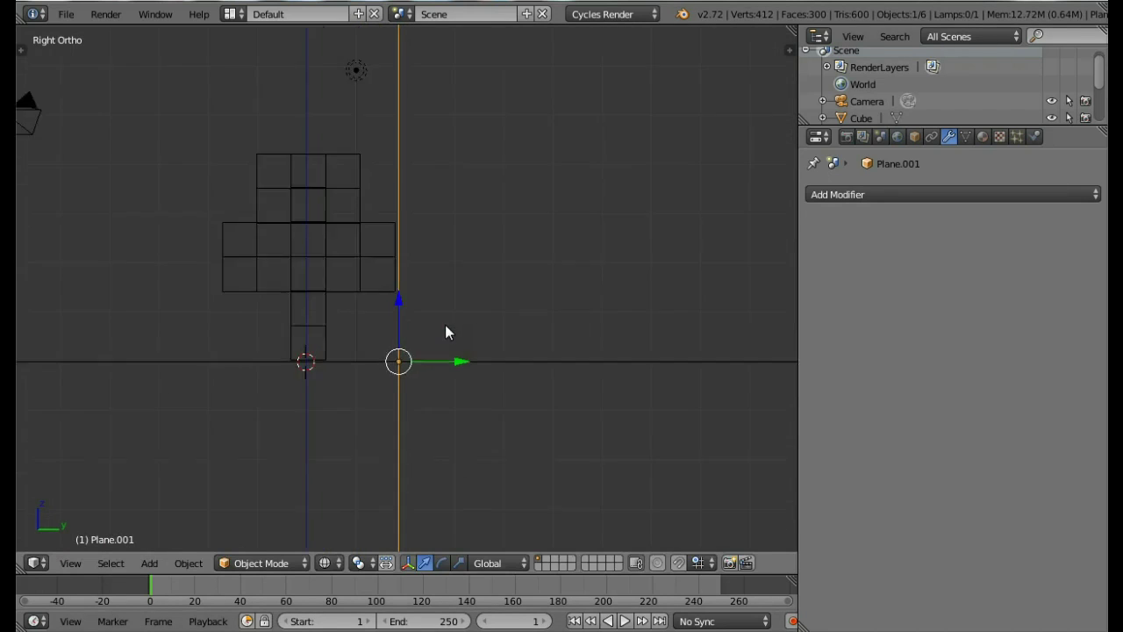
{"action": "left_click_drag", "start_coordinate": [457, 392], "coordinate": [451, 393]}
{"action": "scroll", "coordinate": [449, 393], "scroll_direction": "up", "scroll_amount": 3}
Step: Return to solid shading and save the scene over the existing untitled.blend
{"action": "scroll", "coordinate": [443, 395], "scroll_direction": "down", "scroll_amount": 6}
{"action": "key", "text": "z"}
{"action": "middle_click_drag", "start_coordinate": [275, 333], "coordinate": [363, 376]}
{"action": "key", "text": "ctrl+s"}
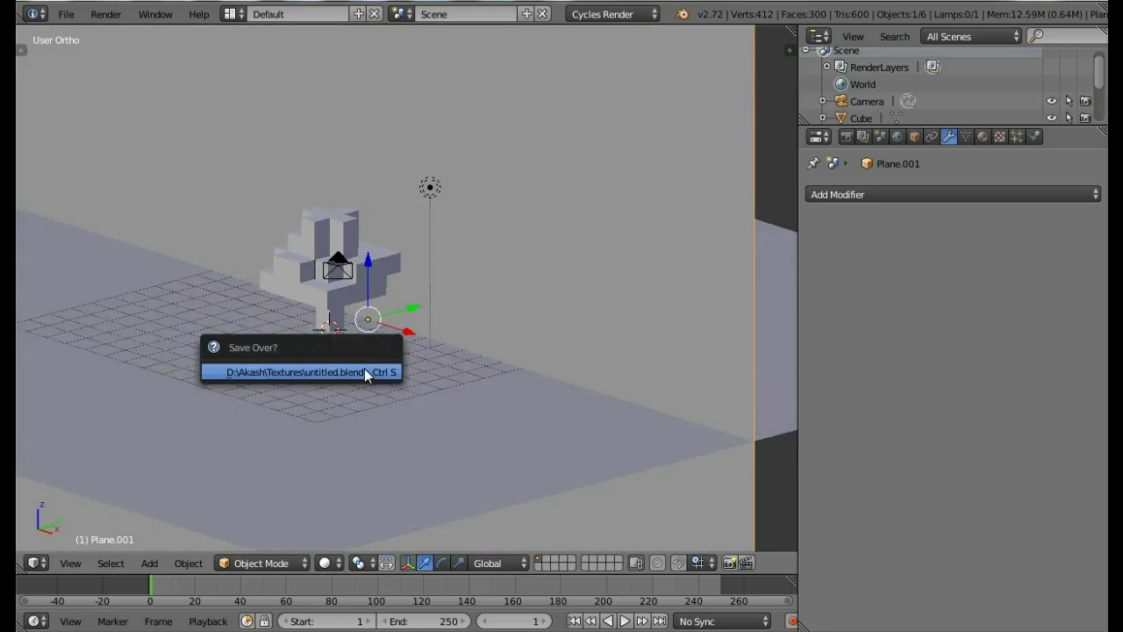
{"action": "left_click", "coordinate": [364, 372]}
Step: Set the world's surface colour to black
{"action": "scroll", "coordinate": [364, 369], "scroll_direction": "down", "scroll_amount": 3}
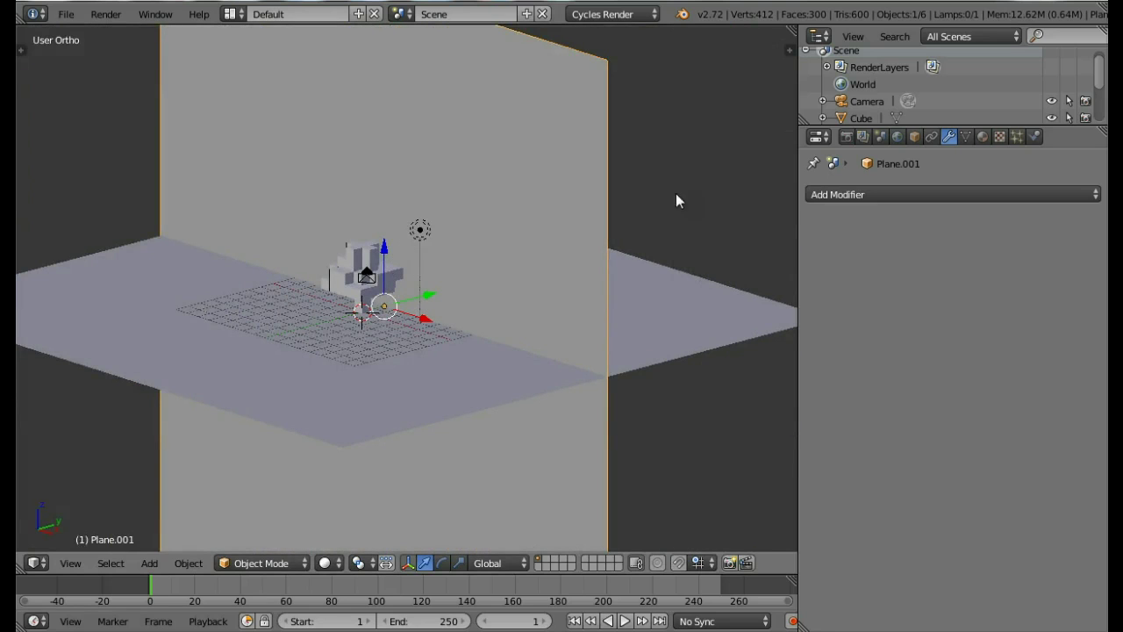
{"action": "left_click", "coordinate": [896, 137]}
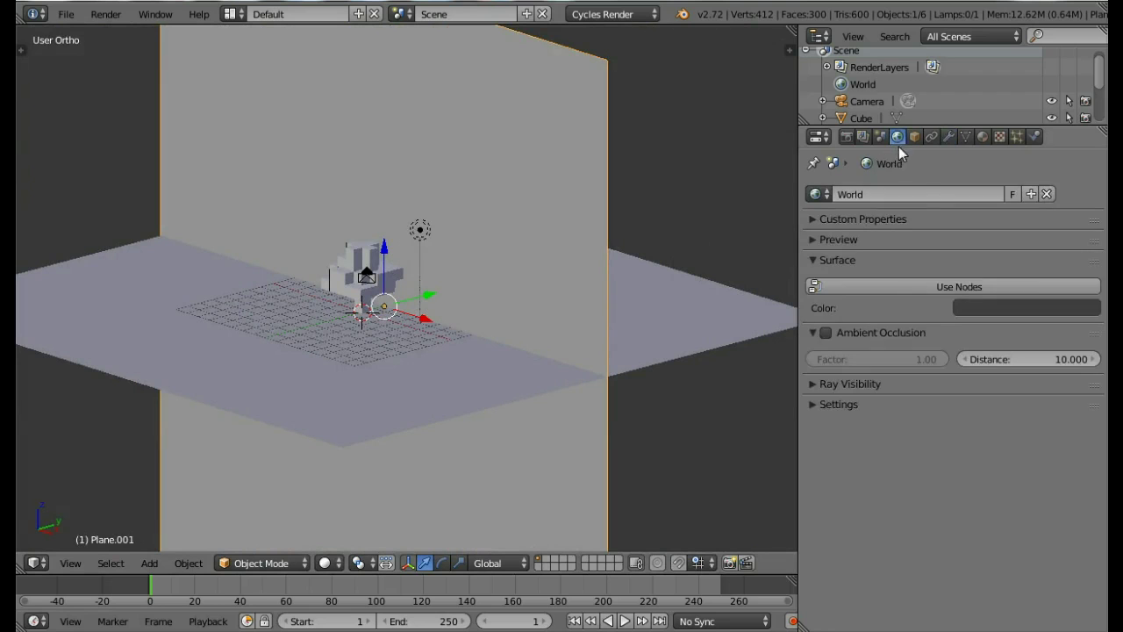
{"action": "left_click", "coordinate": [1014, 307]}
{"action": "left_click", "coordinate": [1088, 213]}
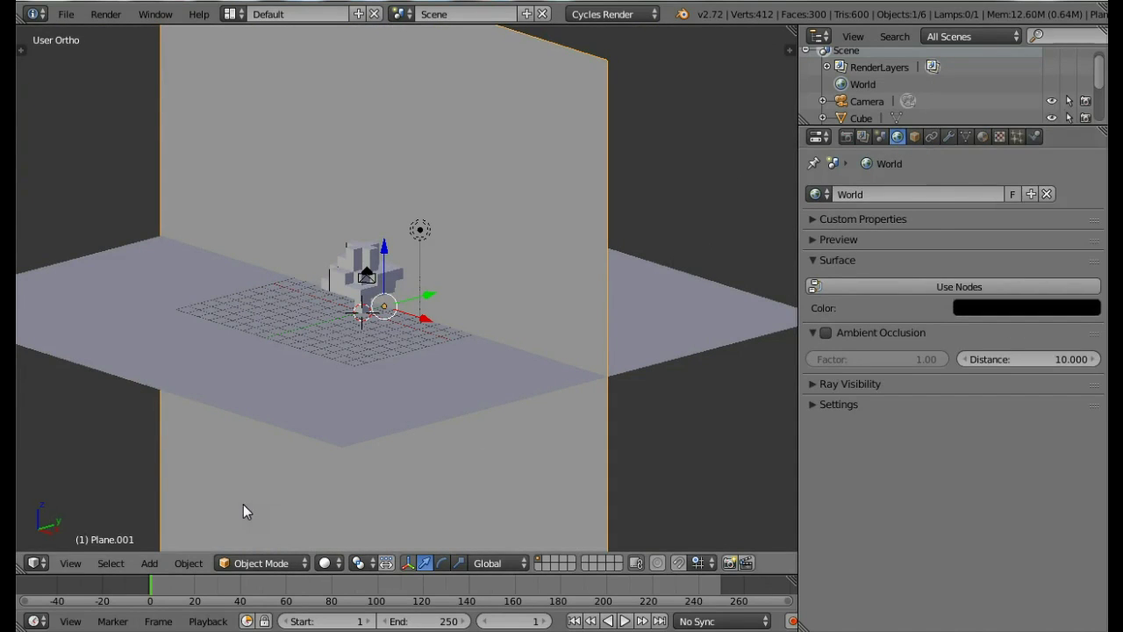
Step: In top view, select the point lamp beside the tree and set its size to 2
{"action": "middle_click_drag", "start_coordinate": [119, 527], "coordinate": [202, 522]}
{"action": "left_click", "coordinate": [72, 563]}
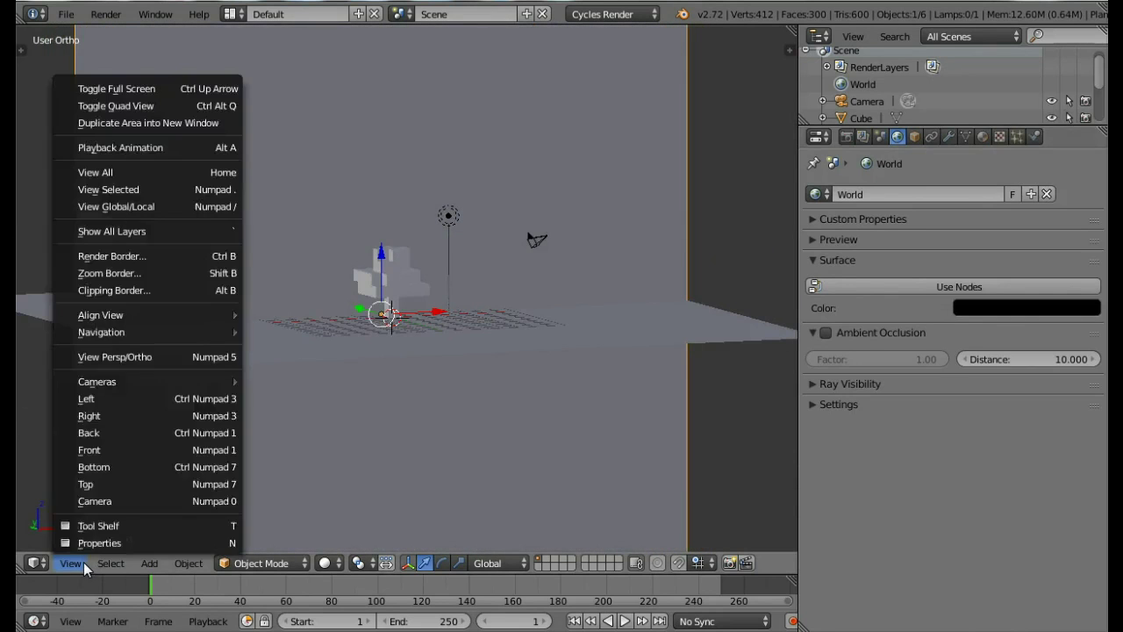
{"action": "left_click", "coordinate": [111, 487]}
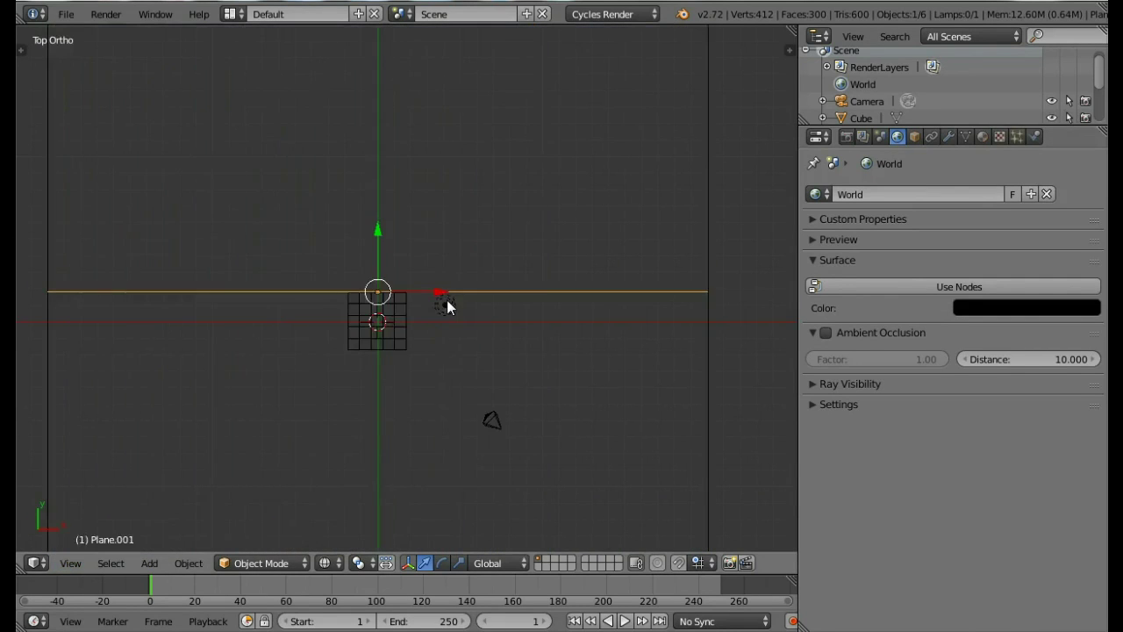
{"action": "right_click", "coordinate": [445, 303]}
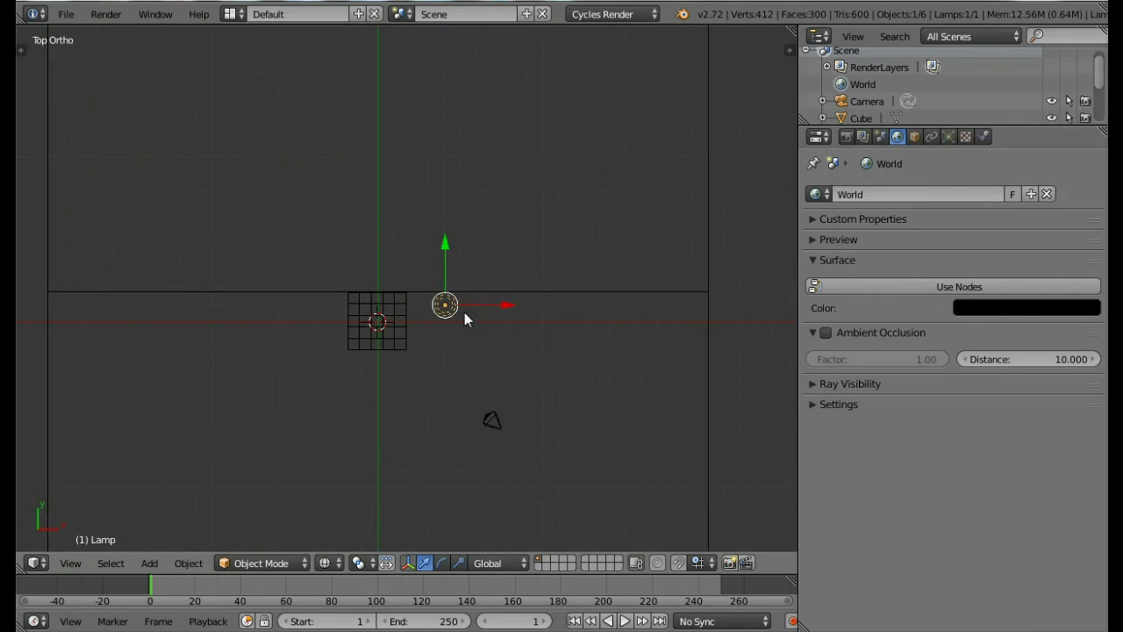
{"action": "left_click", "coordinate": [950, 137]}
{"action": "left_click", "coordinate": [865, 308]}
{"action": "type", "text": "2"}
{"action": "key", "text": "Return"}
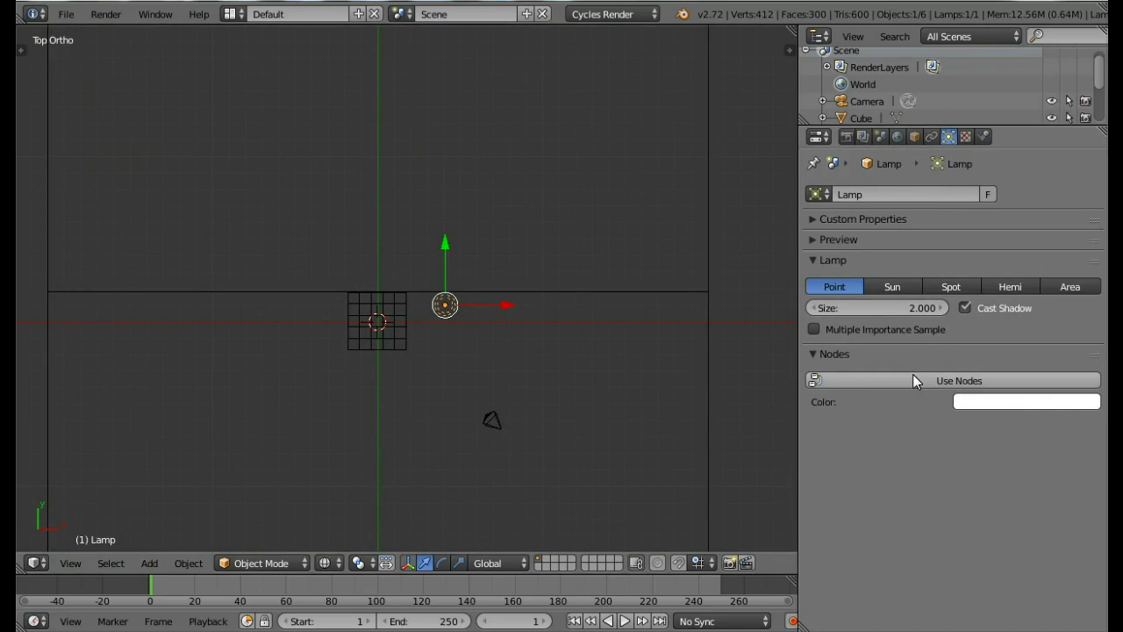
Step: Enable nodes on the lamp and set its emission strength to 1750
{"action": "left_click", "coordinate": [914, 380]}
{"action": "left_click", "coordinate": [980, 430]}
{"action": "type", "text": "1750"}
{"action": "key", "text": "Return"}
Step: Move the lamp forward past the canopy's front edge, then place a duplicate about -7.2 along X and 3.1 along Y on the tree's other side
{"action": "scroll", "coordinate": [550, 416], "scroll_direction": "up", "scroll_amount": 3}
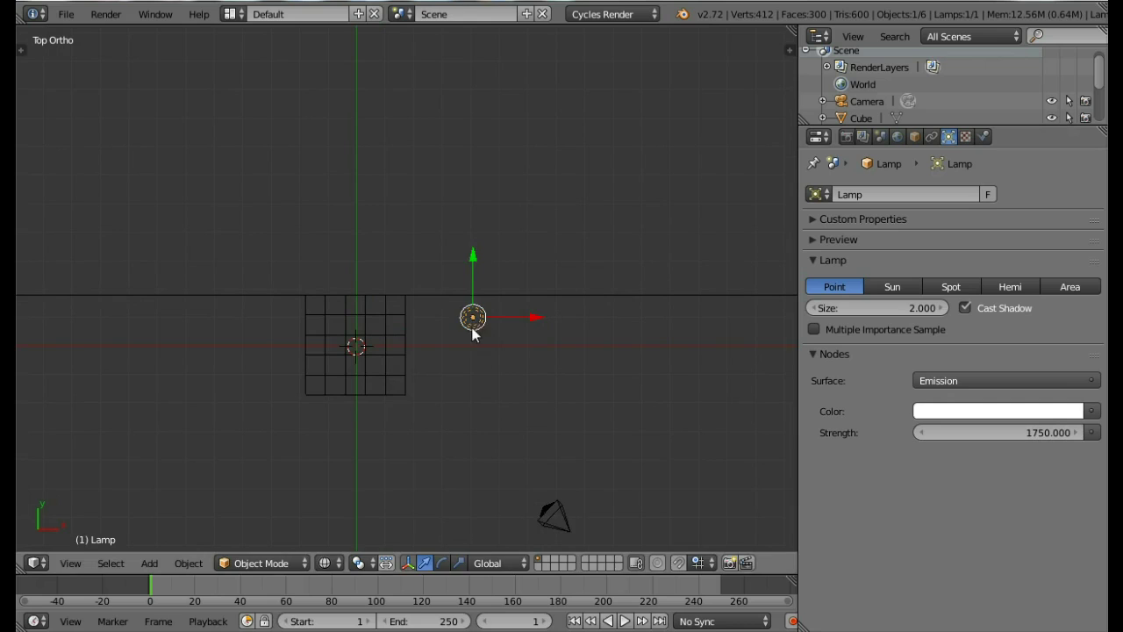
{"action": "key", "text": "g"}
{"action": "left_click", "coordinate": [471, 414]}
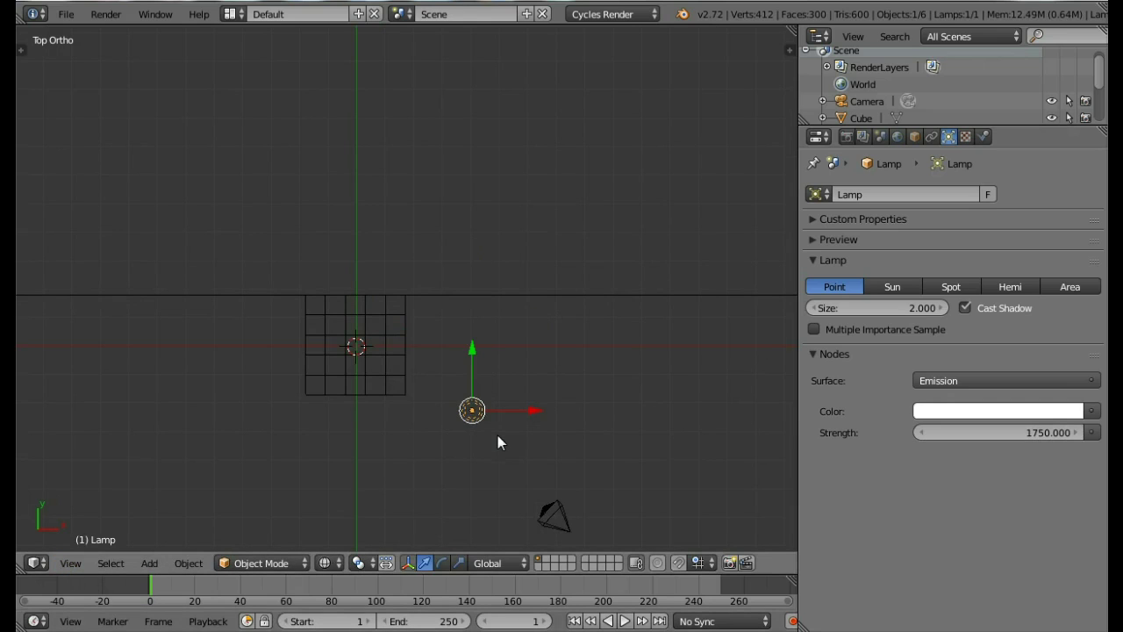
{"action": "key", "text": "shift+d"}
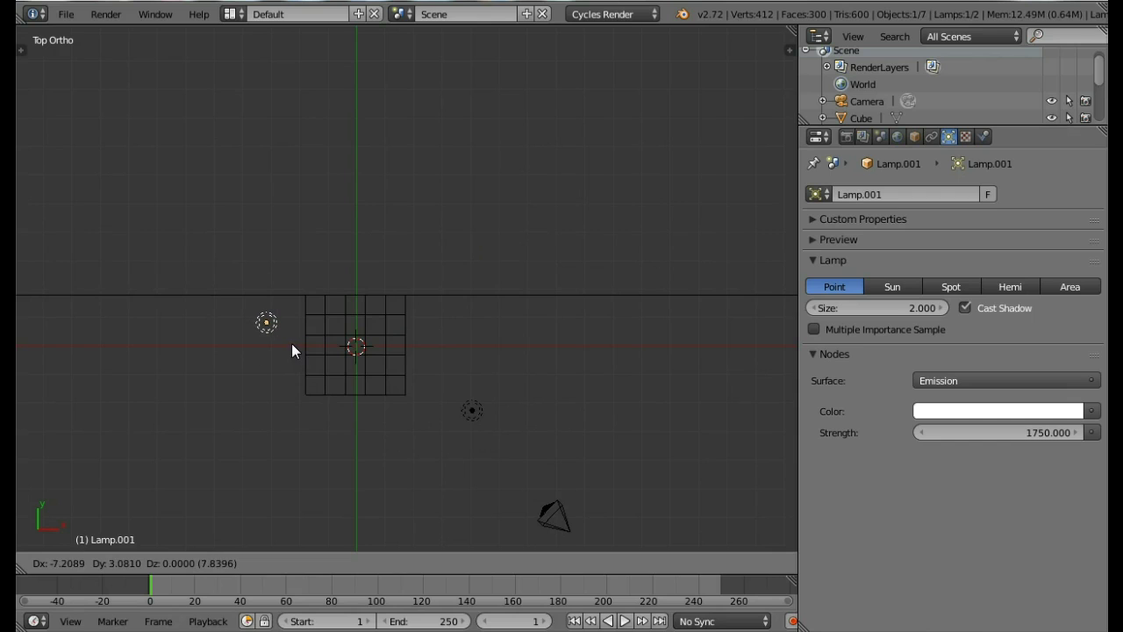
{"action": "left_click", "coordinate": [291, 344]}
Step: In front view, select both lamps and lower them along Z to just above the tree's top
{"action": "left_click", "coordinate": [74, 562]}
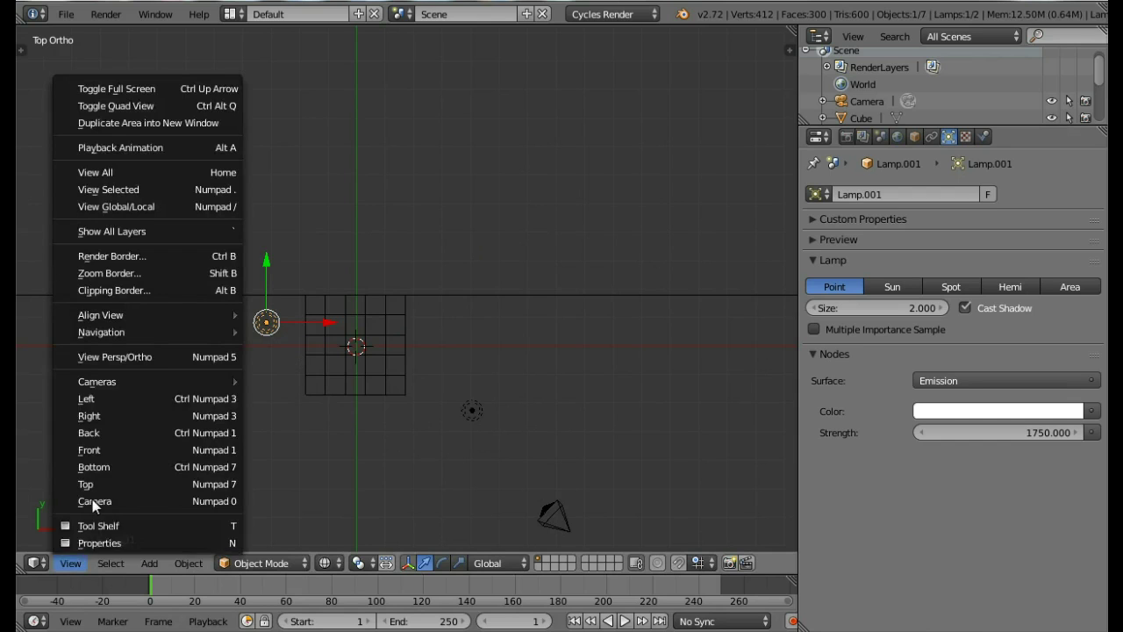
{"action": "left_click", "coordinate": [88, 449]}
{"action": "right_click", "coordinate": [472, 162], "text": "shift"}
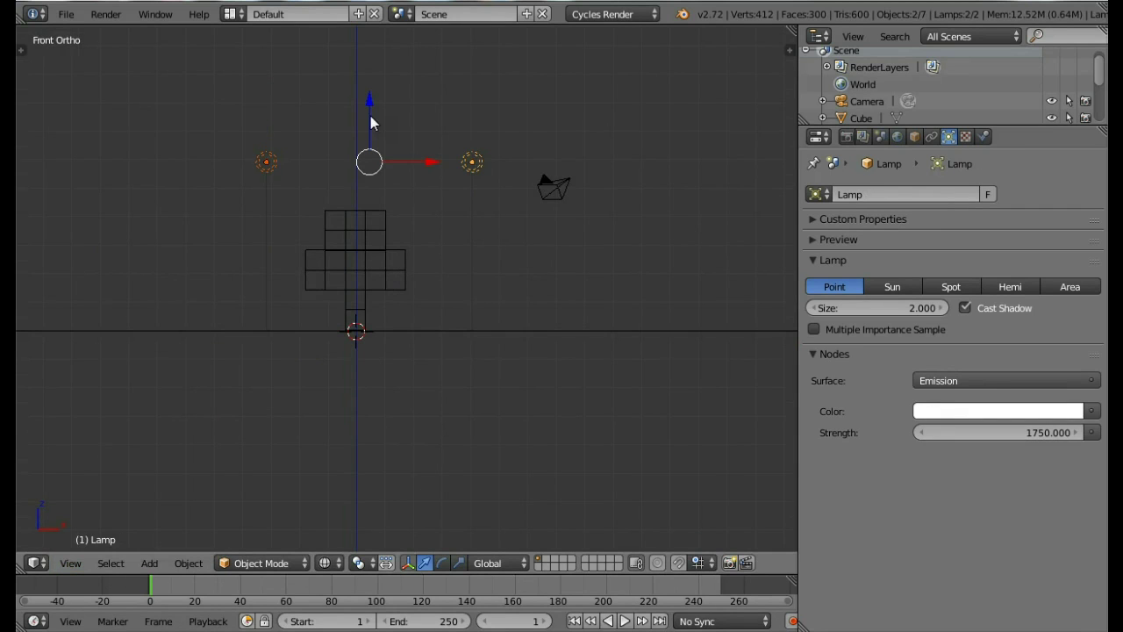
{"action": "left_click_drag", "start_coordinate": [369, 103], "coordinate": [376, 138]}
Step: Preview the lit tree, ground and backdrop with rendered viewport shading from an angled view
{"action": "scroll", "coordinate": [375, 137], "scroll_direction": "down", "scroll_amount": 3}
{"action": "key", "text": "z"}
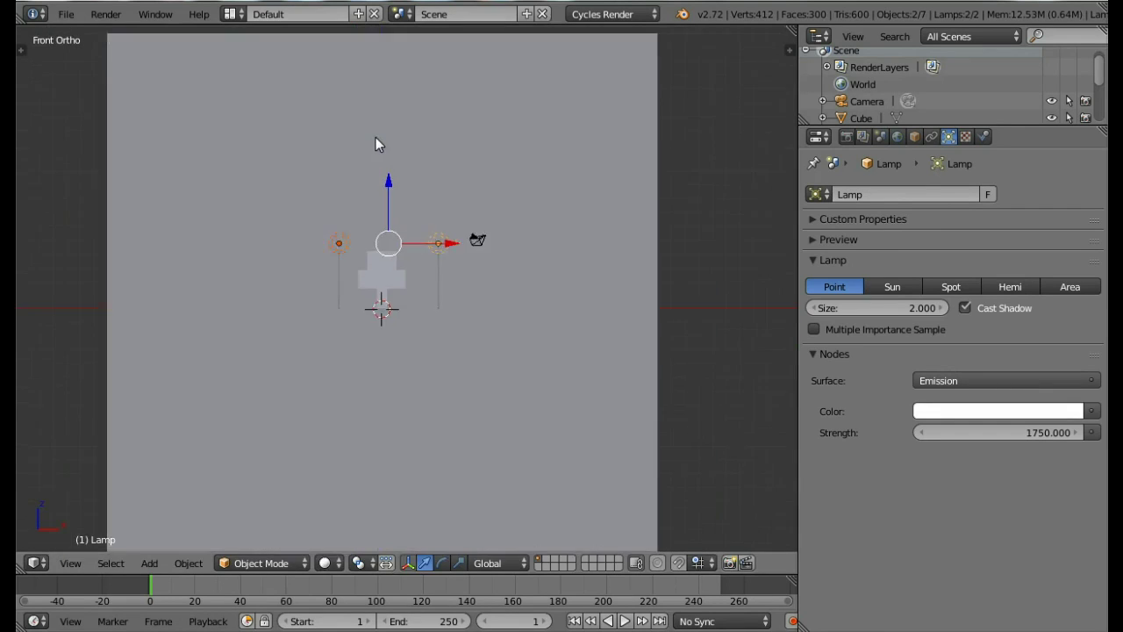
{"action": "mouse_move", "coordinate": [375, 137]}
{"action": "middle_mouse_down"}
{"action": "mouse_move", "coordinate": [386, 184]}
{"action": "mouse_move", "coordinate": [419, 230]}
{"action": "mouse_move", "coordinate": [594, 289]}
{"action": "mouse_move", "coordinate": [581, 251]}
{"action": "mouse_move", "coordinate": [340, 396]}
{"action": "middle_mouse_up"}
{"action": "scroll", "coordinate": [419, 226], "scroll_direction": "up", "scroll_amount": 4}
{"action": "left_click", "coordinate": [325, 562]}
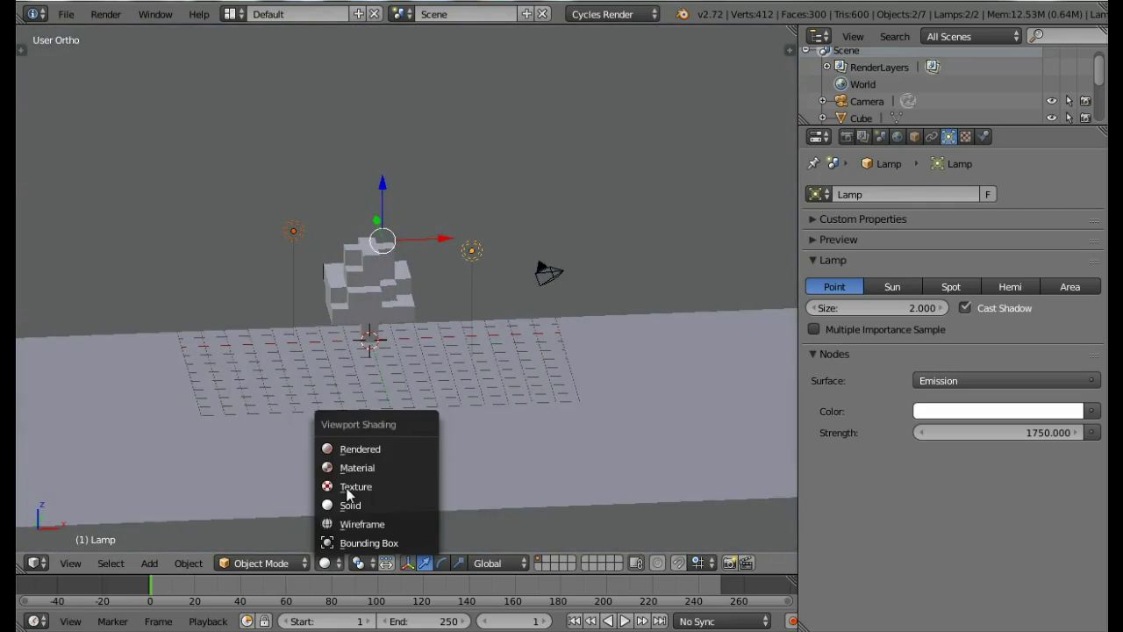
{"action": "left_click", "coordinate": [351, 448]}
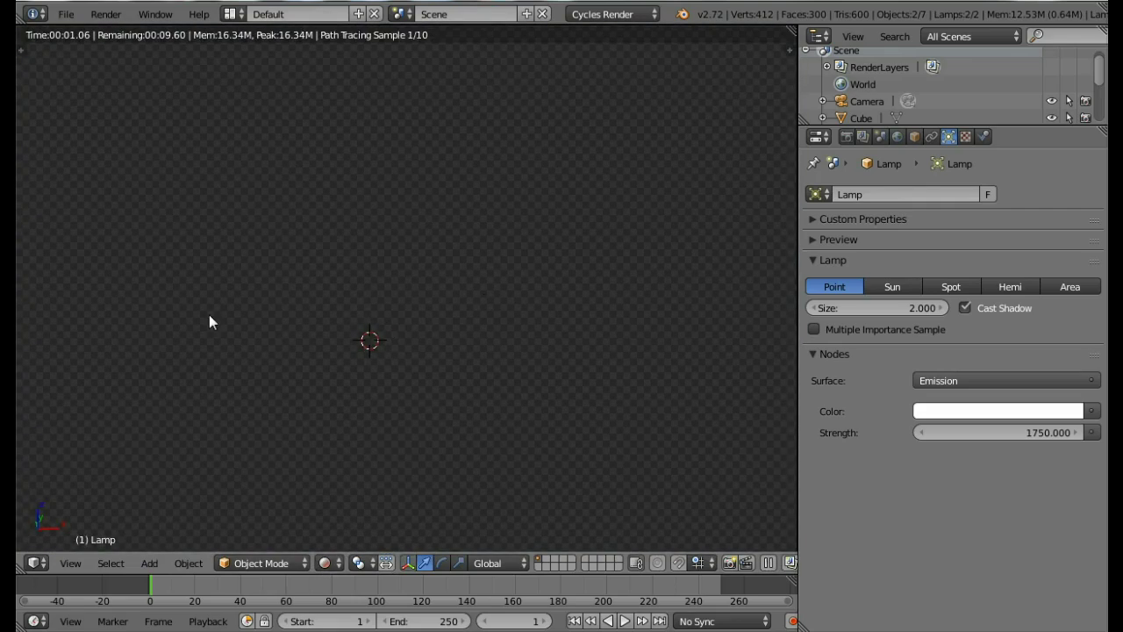
{"action": "scroll", "coordinate": [332, 303], "scroll_direction": "up", "scroll_amount": 2}
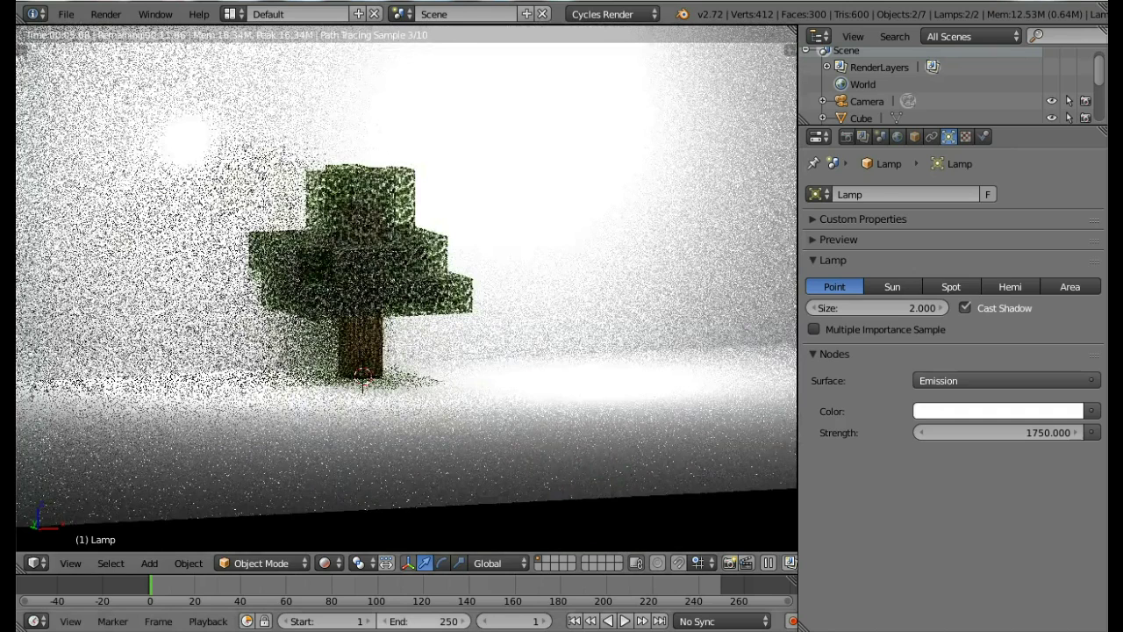
Step: Return to solid shading and save the scene over the existing file
{"action": "key", "text": "shift+z"}
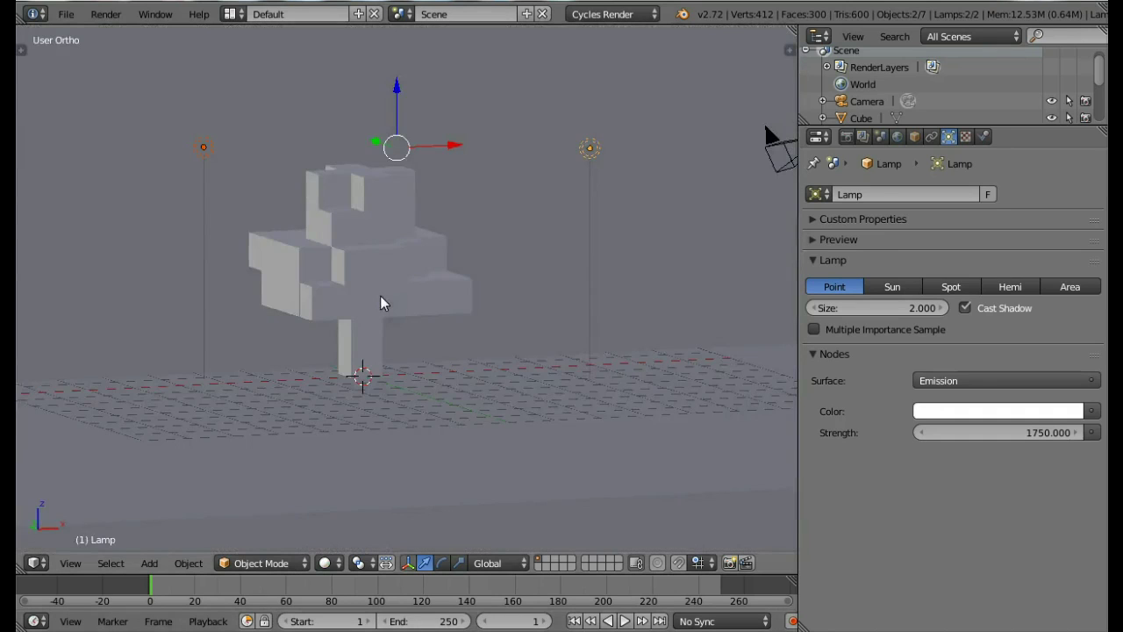
{"action": "key", "text": "ctrl+s"}
{"action": "left_click", "coordinate": [381, 295]}
Step: Look through the camera and lock the camera to the view
{"action": "left_click", "coordinate": [83, 566]}
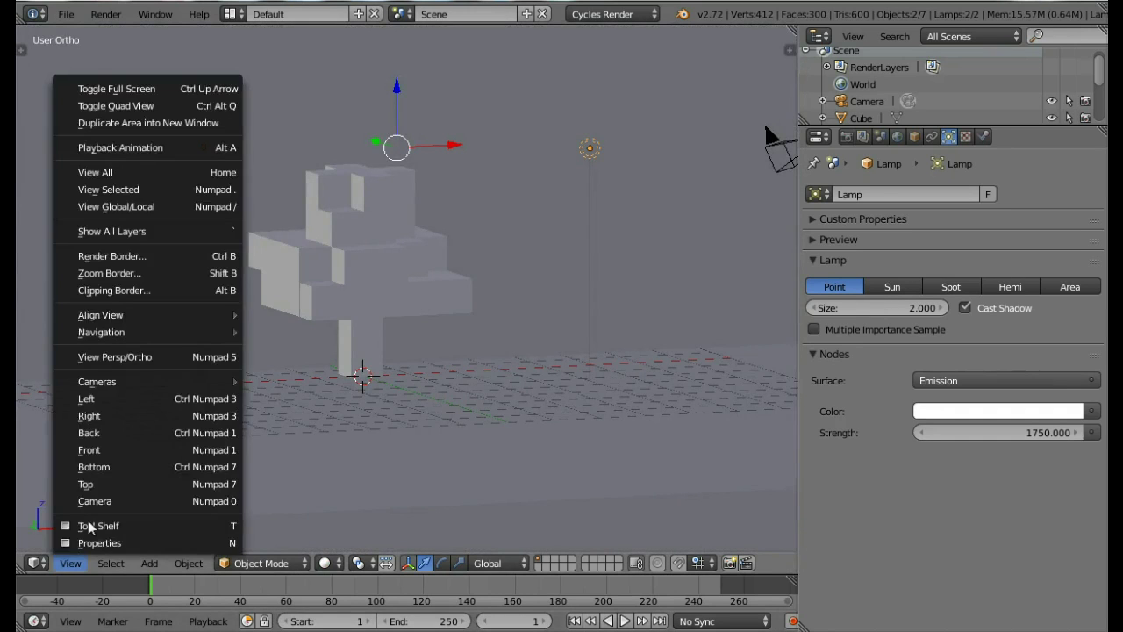
{"action": "left_click", "coordinate": [88, 500]}
{"action": "scroll", "coordinate": [402, 351], "scroll_direction": "up", "scroll_amount": 3}
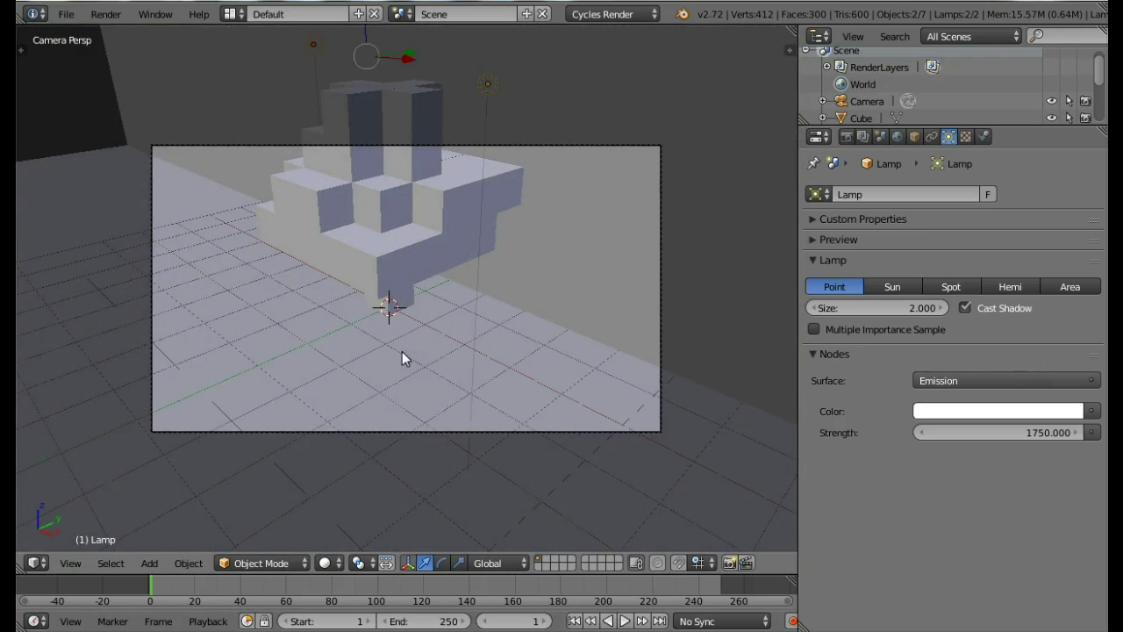
{"action": "key", "text": "n"}
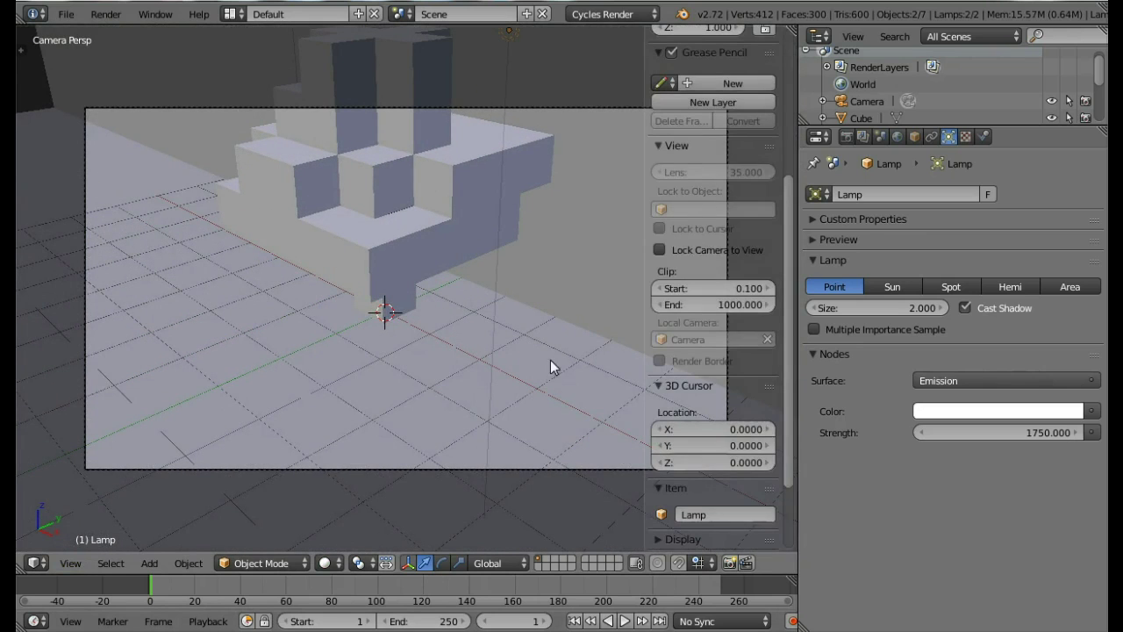
{"action": "left_click", "coordinate": [659, 251]}
{"action": "key", "text": "n"}
Step: Frame the whole tree from a low, near-frontal angle inside the camera border, then unlock the camera from the view
{"action": "mouse_move", "coordinate": [438, 316]}
{"action": "middle_mouse_down"}
{"action": "mouse_move", "coordinate": [589, 298]}
{"action": "mouse_move", "coordinate": [476, 237]}
{"action": "mouse_move", "coordinate": [425, 307]}
{"action": "middle_mouse_up"}
{"action": "scroll", "coordinate": [425, 312], "scroll_direction": "up", "scroll_amount": 3}
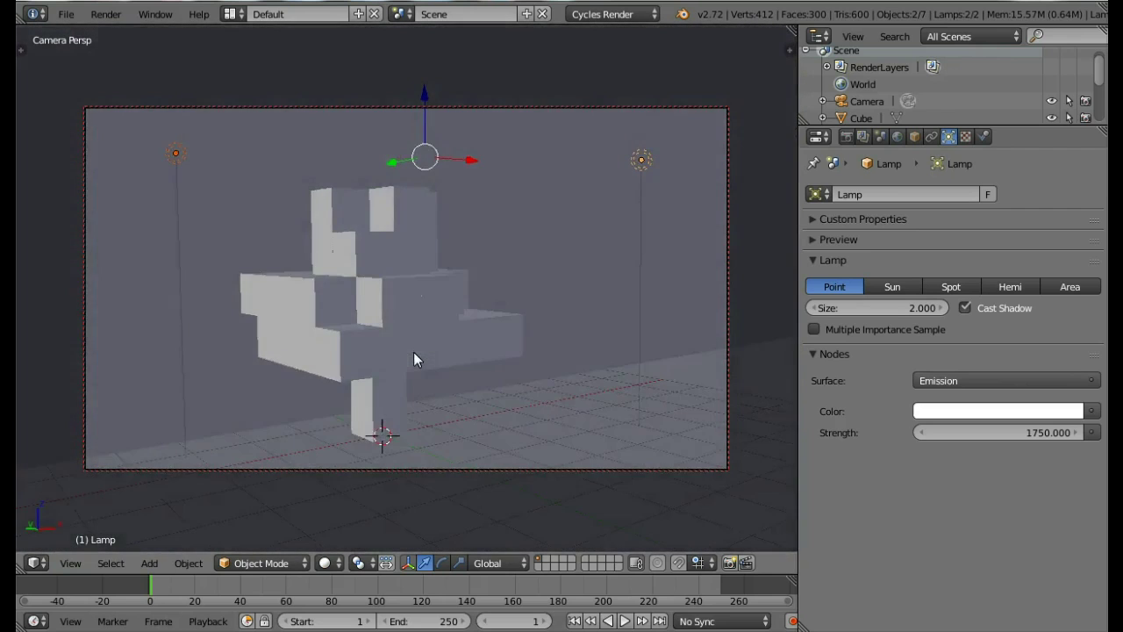
{"action": "middle_click_drag", "start_coordinate": [413, 351], "coordinate": [430, 302]}
{"action": "key", "text": "n"}
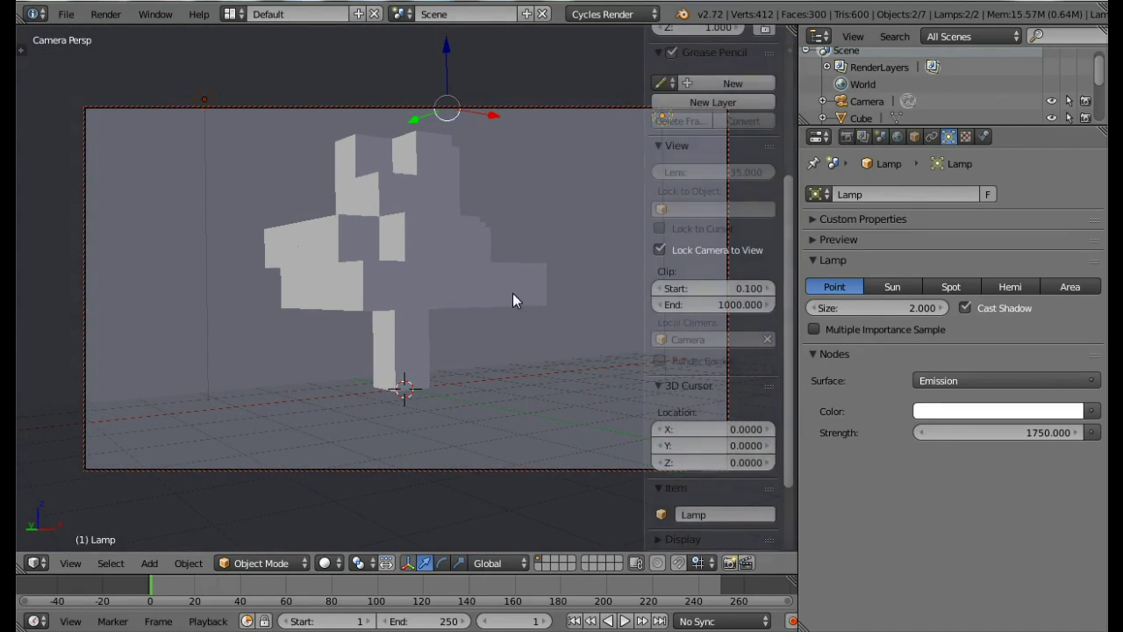
{"action": "left_click", "coordinate": [659, 250]}
{"action": "key", "text": "n"}
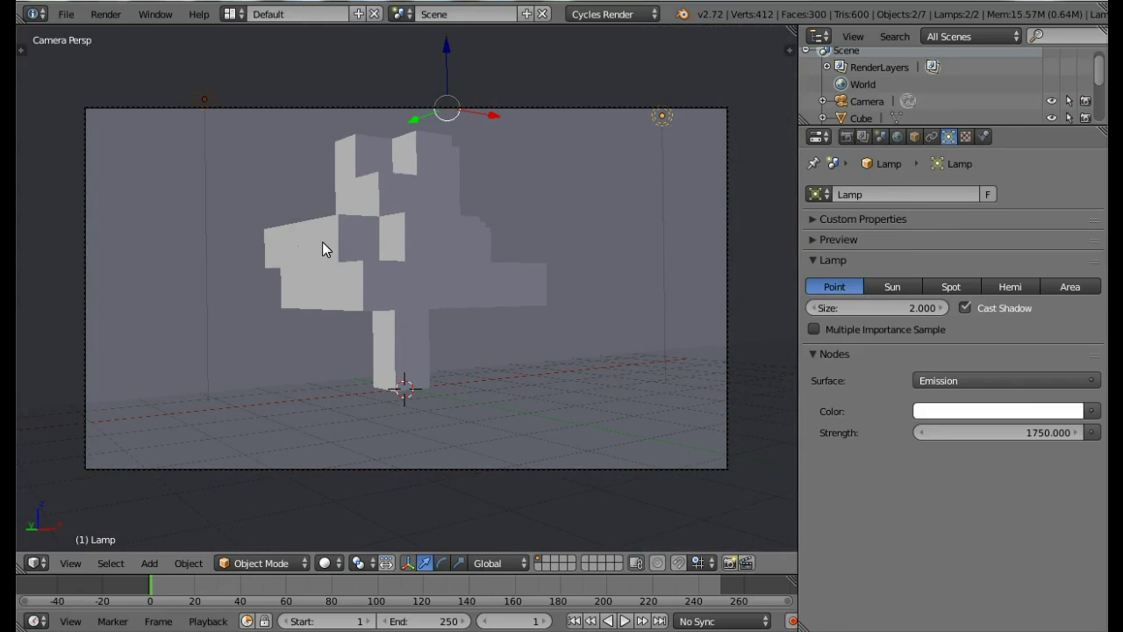
Step: Set the number of render samples to 100
{"action": "left_click", "coordinate": [849, 137]}
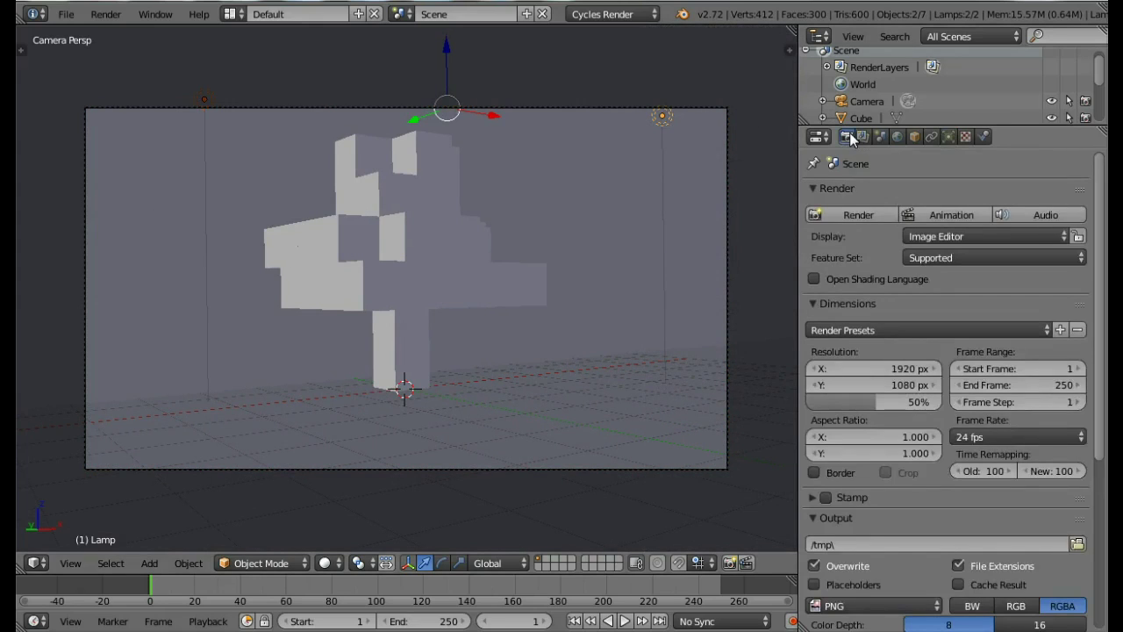
{"action": "scroll", "coordinate": [961, 363], "scroll_direction": "down", "scroll_amount": 8}
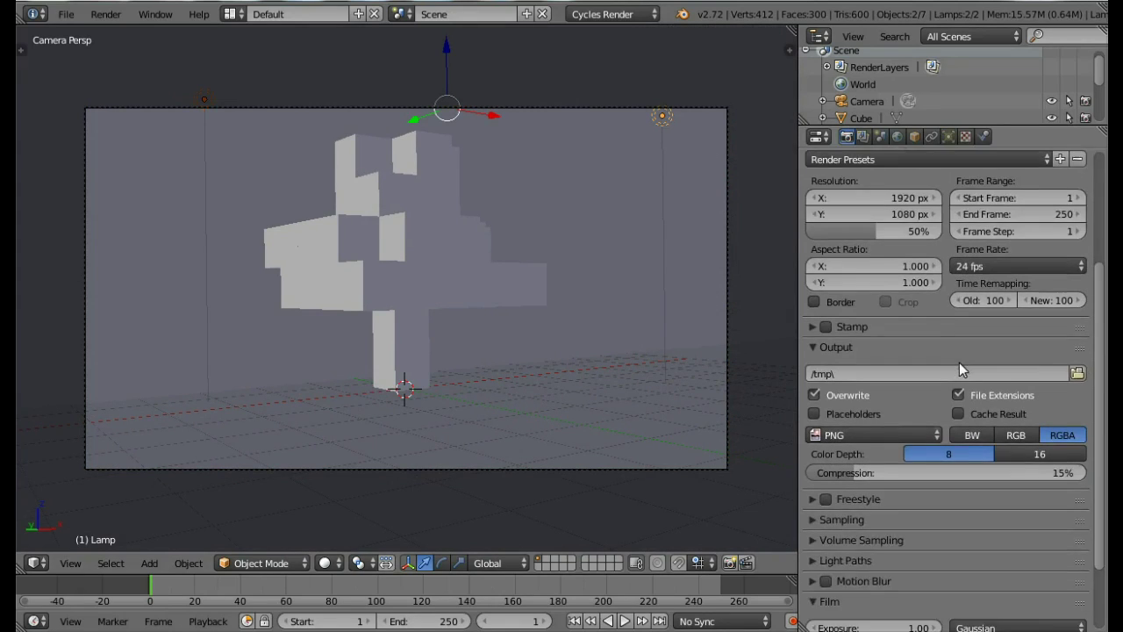
{"action": "left_click", "coordinate": [838, 428]}
{"action": "left_click", "coordinate": [1017, 512]}
{"action": "type", "text": "100"}
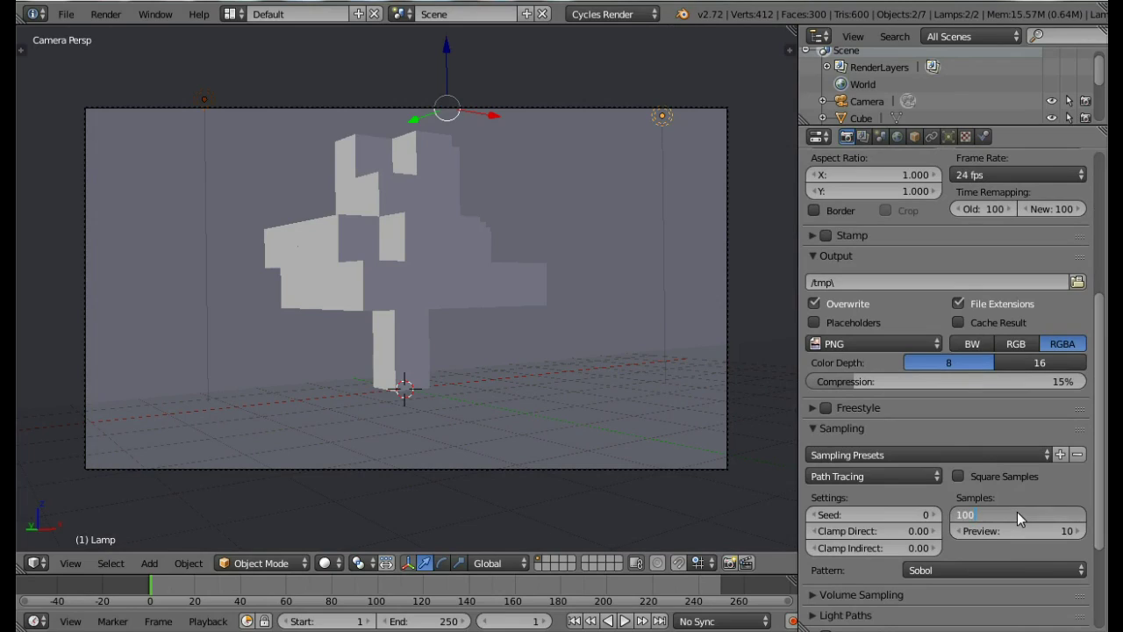
{"action": "key", "text": "Return"}
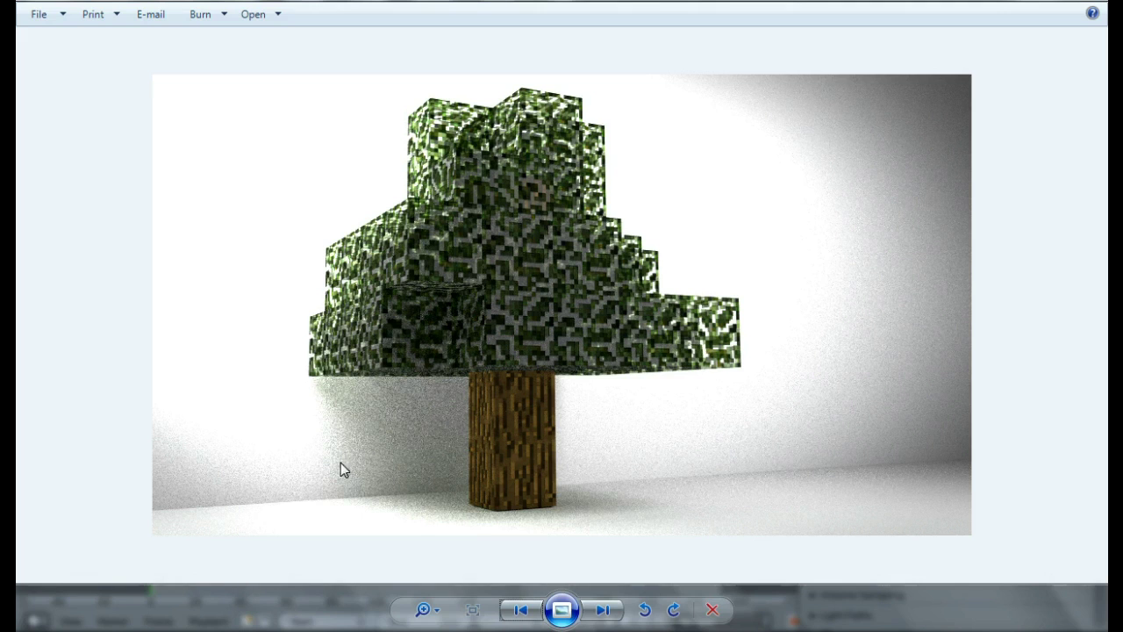
Step: Examine the noise in the shadowed backdrop beside the trunk in the example render, then close the image viewer
{"action": "scroll", "coordinate": [421, 456], "scroll_direction": "up", "scroll_amount": 8}
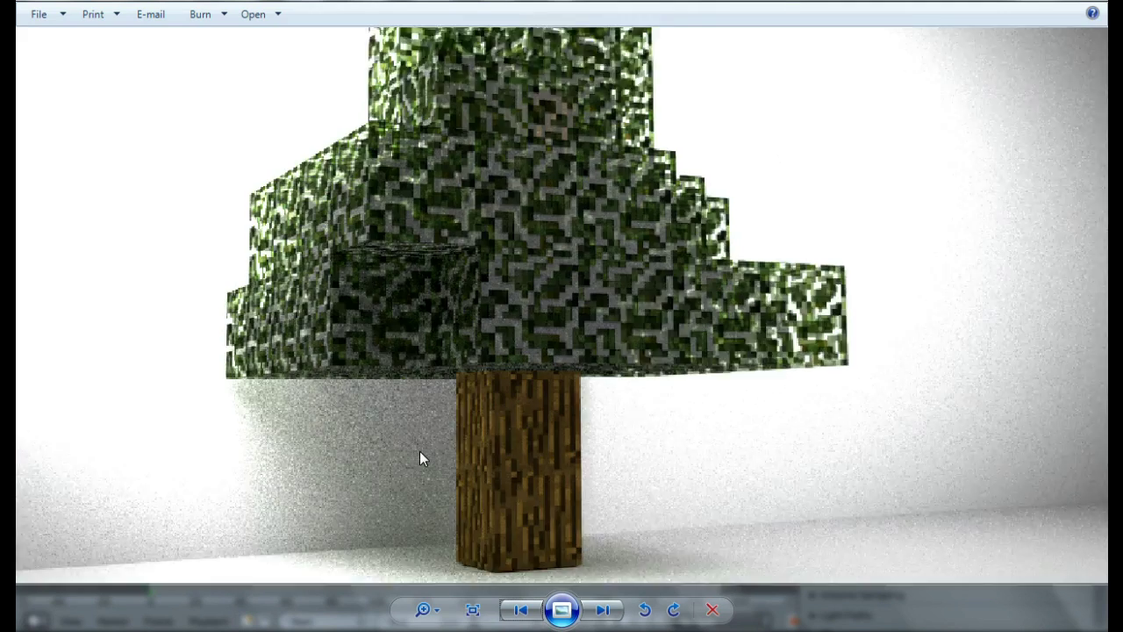
{"action": "scroll", "coordinate": [412, 360], "scroll_direction": "down", "scroll_amount": 8}
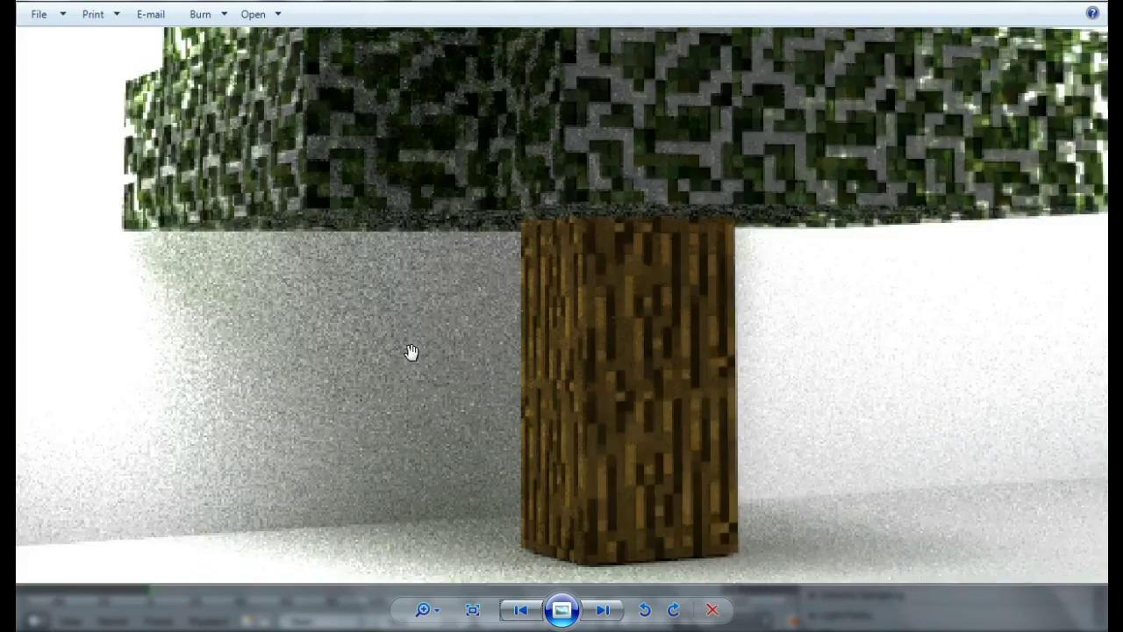
{"action": "scroll", "coordinate": [952, 368], "scroll_direction": "up", "scroll_amount": 3}
{"action": "scroll", "coordinate": [952, 369], "scroll_direction": "down", "scroll_amount": 4}
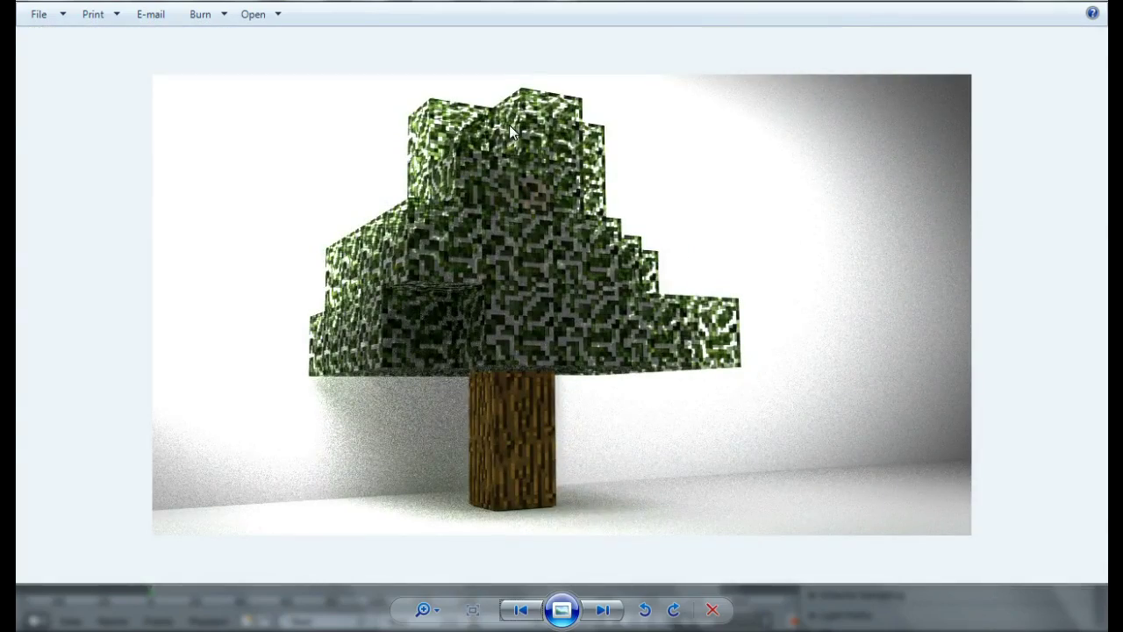
{"action": "key", "text": "alt+F4"}
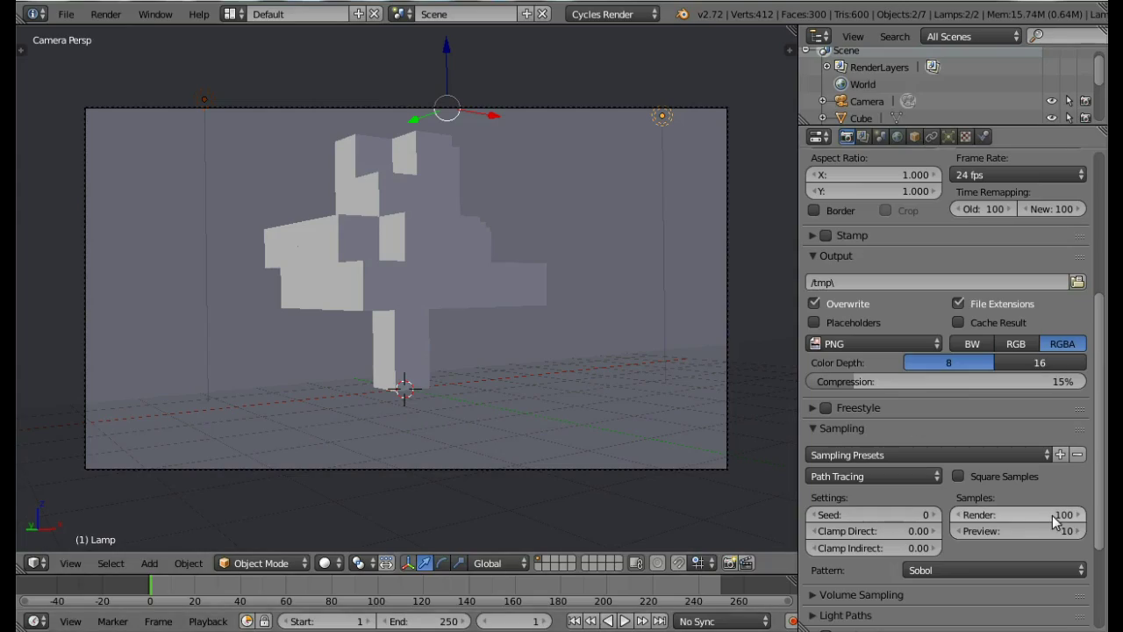
Step: Render the camera view as a still image and check the finished tree up close
{"action": "scroll", "coordinate": [886, 336], "scroll_direction": "up", "scroll_amount": 6}
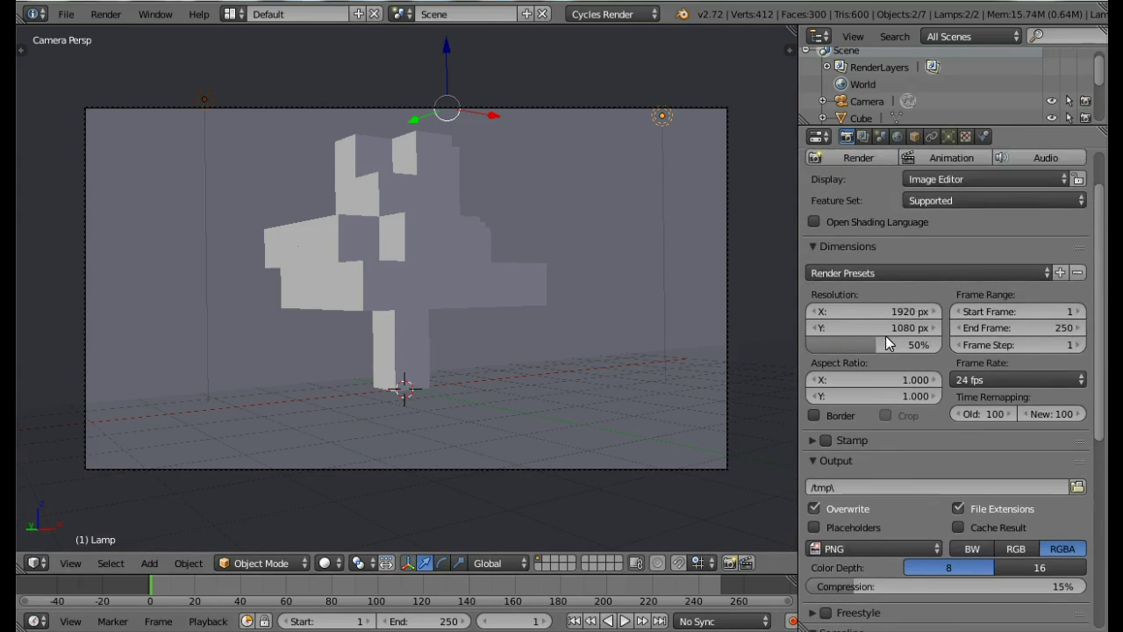
{"action": "scroll", "coordinate": [885, 335], "scroll_direction": "up", "scroll_amount": 2}
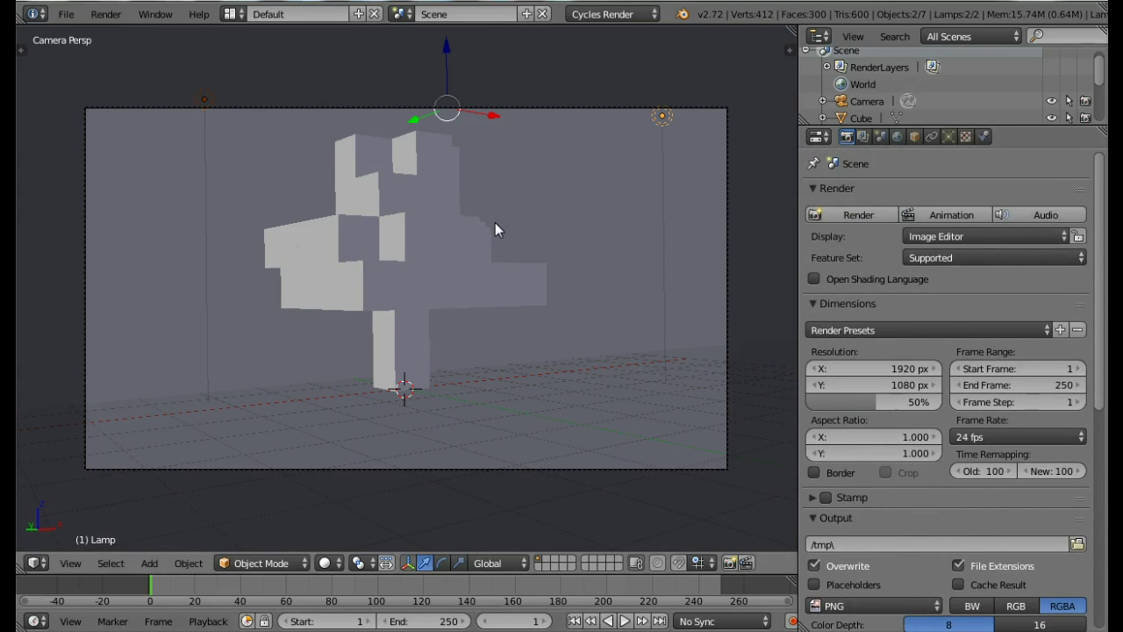
{"action": "left_click", "coordinate": [858, 218]}
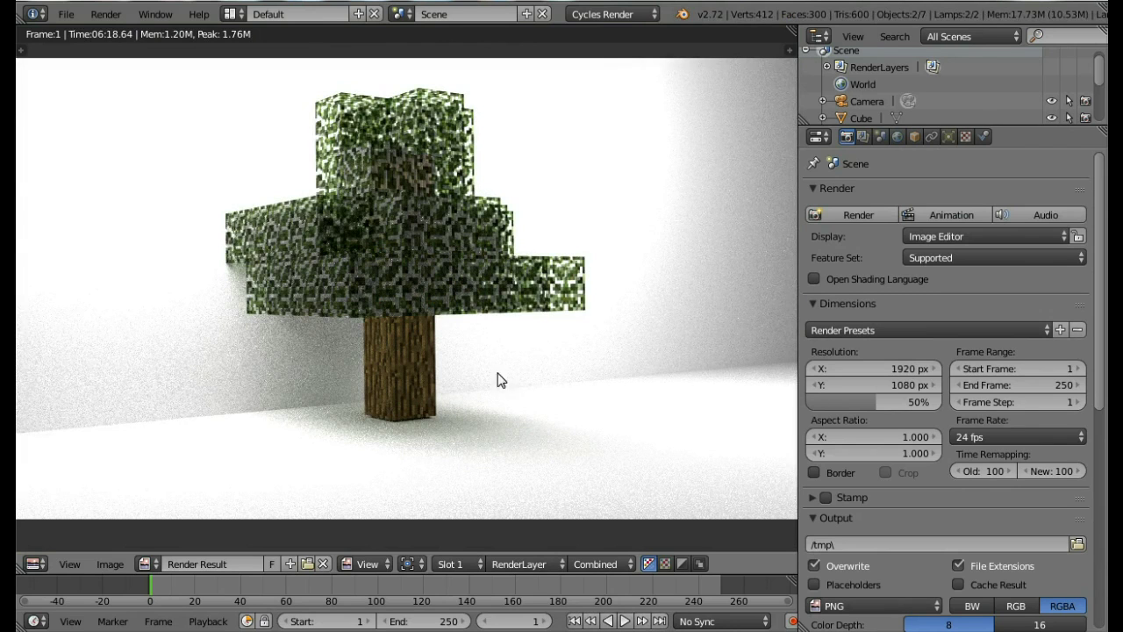
{"action": "scroll", "coordinate": [466, 442], "scroll_direction": "down", "scroll_amount": 2}
{"action": "scroll", "coordinate": [466, 441], "scroll_direction": "up", "scroll_amount": 1}
{"action": "scroll", "coordinate": [466, 448], "scroll_direction": "up", "scroll_amount": 2}
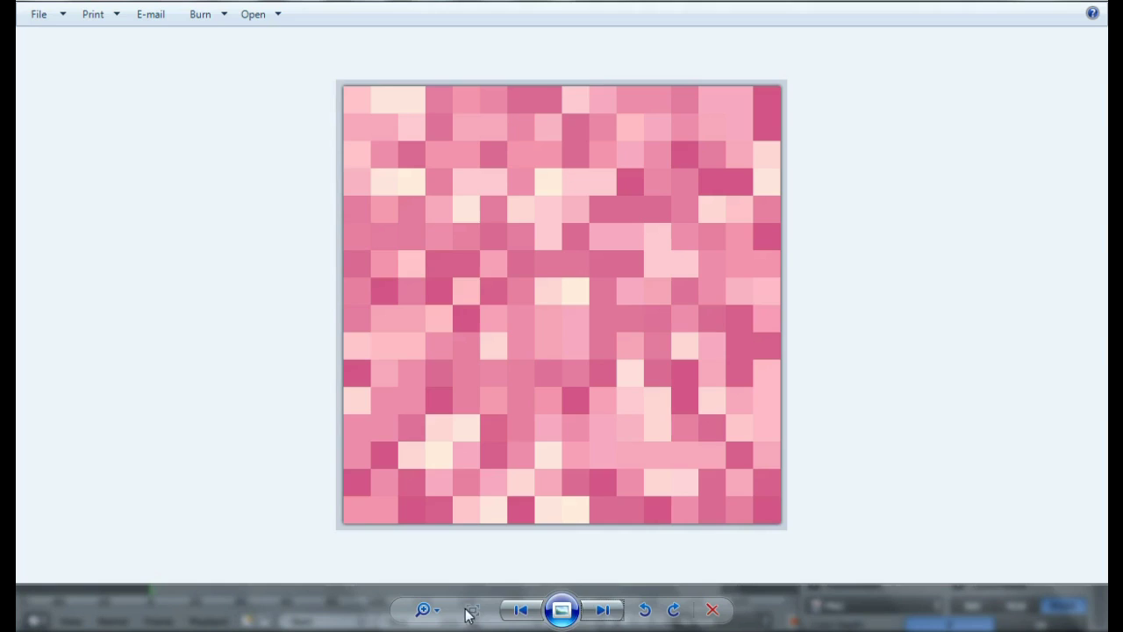
Step: Go back three images from the pink pixelated leaf texture in the image viewer
{"action": "left_click", "coordinate": [523, 610]}
{"action": "left_click", "coordinate": [523, 610]}
{"action": "left_click", "coordinate": [523, 610]}
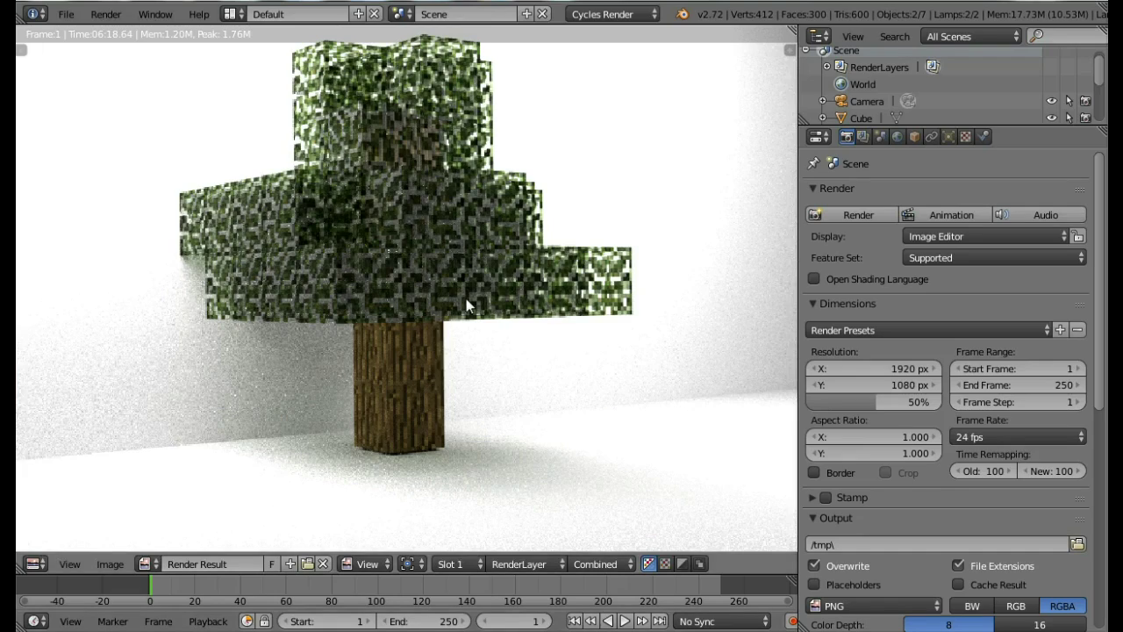
Step: Switch from the render result to the Node Editor's compositing nodes and enable node use for the scene
{"action": "scroll", "coordinate": [466, 298], "scroll_direction": "down", "scroll_amount": 2}
{"action": "scroll", "coordinate": [468, 306], "scroll_direction": "up", "scroll_amount": 1}
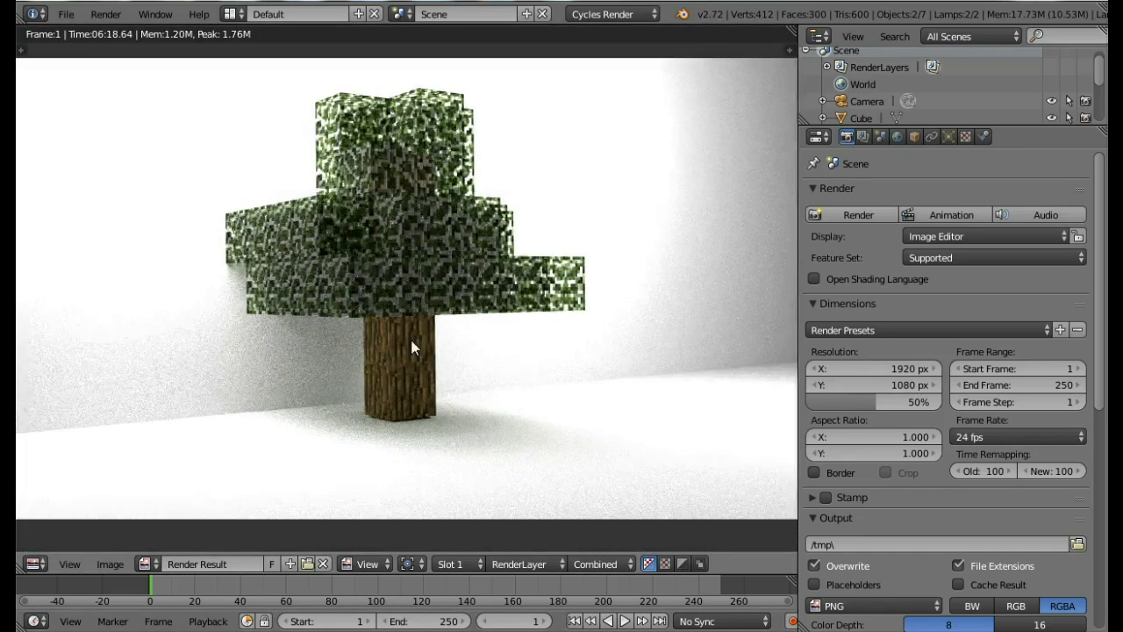
{"action": "left_click", "coordinate": [35, 564]}
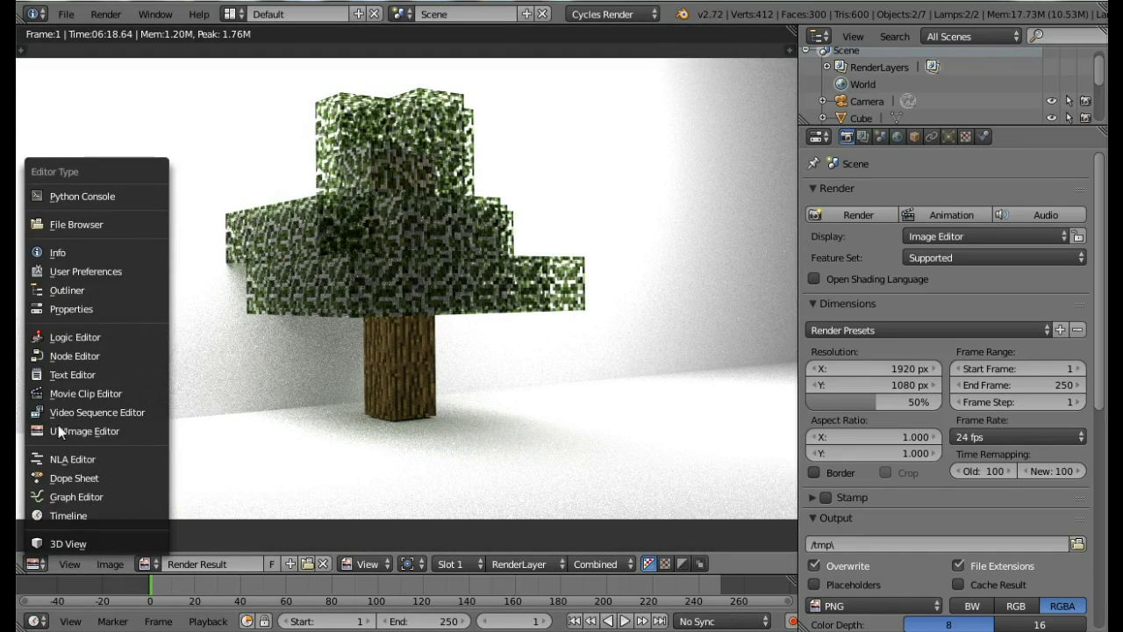
{"action": "left_click", "coordinate": [73, 356]}
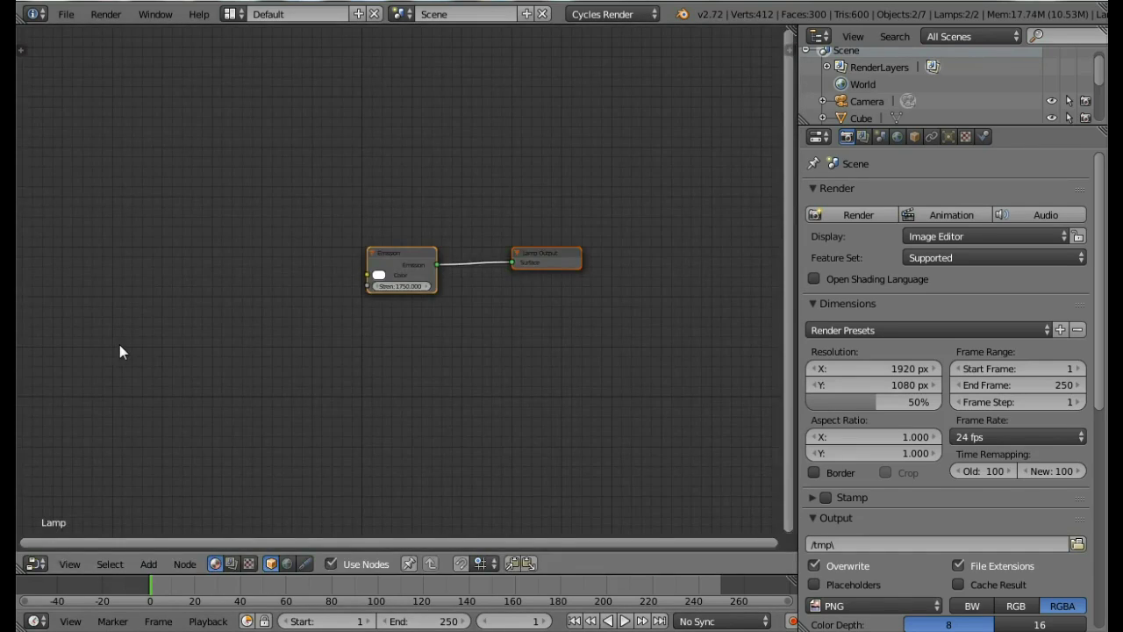
{"action": "left_click", "coordinate": [230, 563]}
{"action": "left_click", "coordinate": [275, 565]}
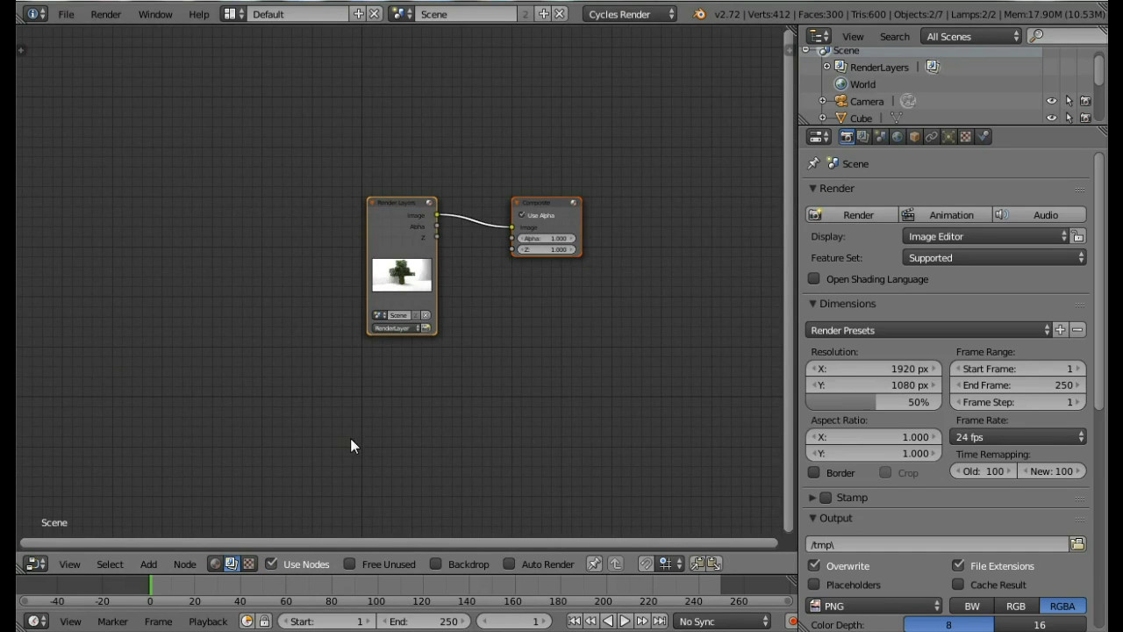
Step: Move the Render Layers and Composite nodes far apart to make room for effect nodes between them
{"action": "middle_click_drag", "start_coordinate": [350, 438], "coordinate": [303, 470]}
{"action": "left_click_drag", "start_coordinate": [343, 244], "coordinate": [55, 223]}
{"action": "left_click_drag", "start_coordinate": [512, 237], "coordinate": [747, 216]}
{"action": "left_click_drag", "start_coordinate": [84, 214], "coordinate": [65, 219]}
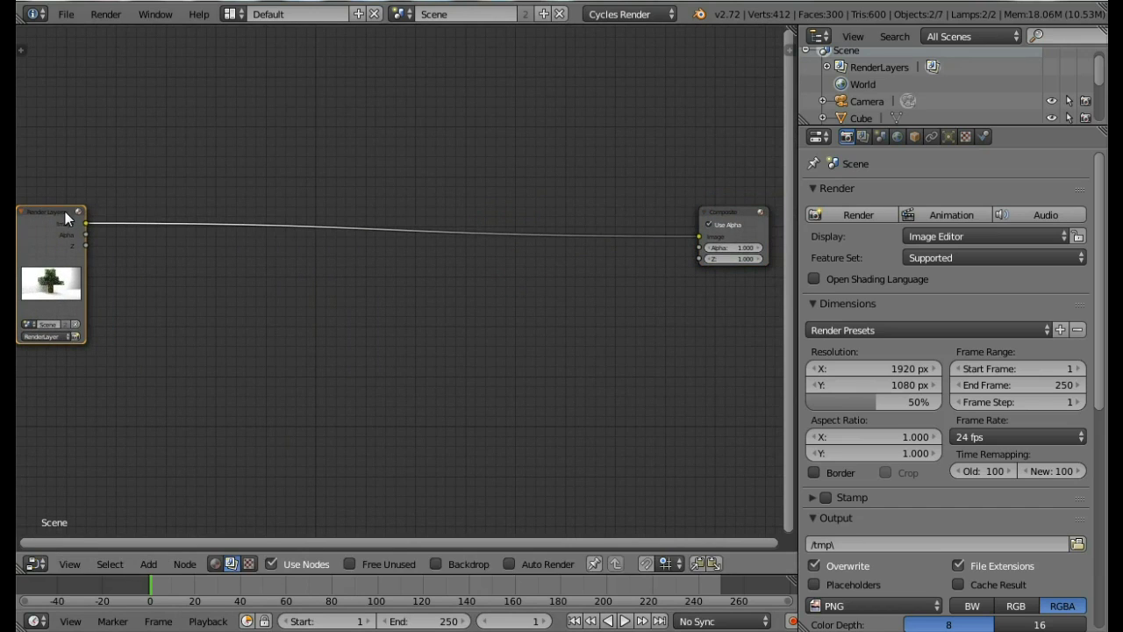
{"action": "middle_click_drag", "start_coordinate": [296, 319], "coordinate": [350, 323]}
{"action": "scroll", "coordinate": [553, 342], "scroll_direction": "right", "scroll_amount": 2}
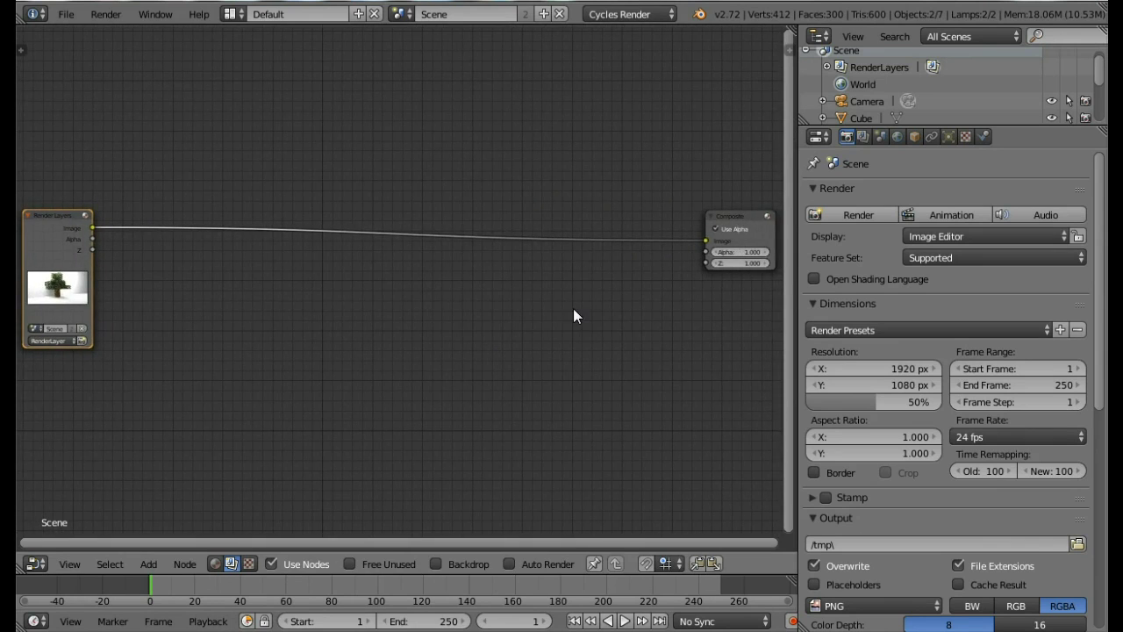
{"action": "scroll", "coordinate": [378, 278], "scroll_direction": "left", "scroll_amount": 3}
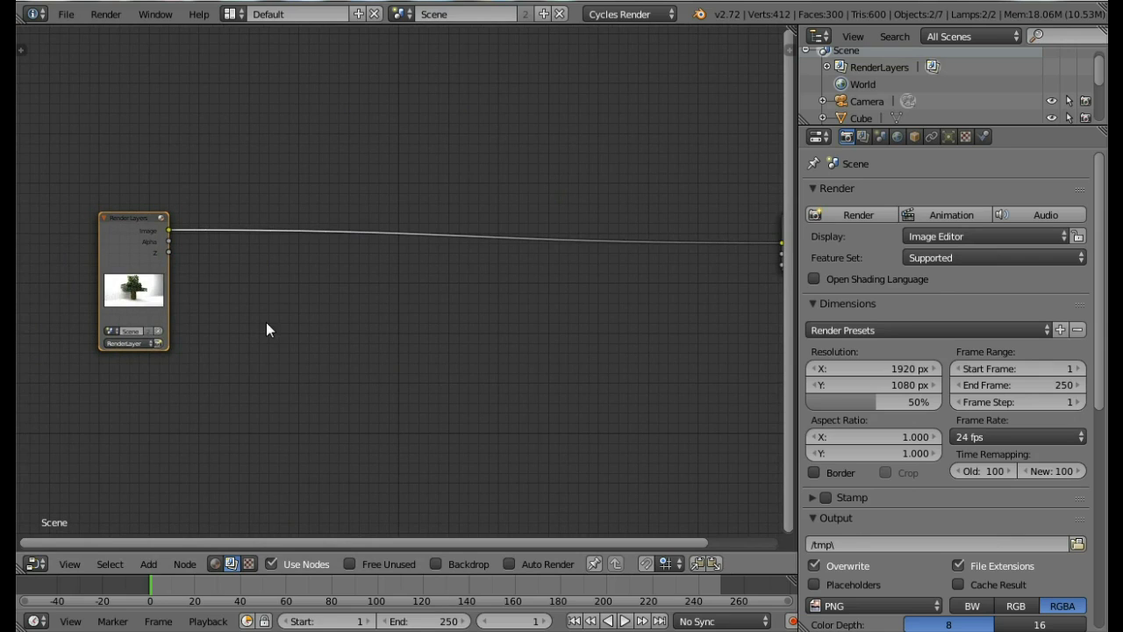
Step: Insert a Hue Saturation Value node after Render Layers and set its saturation to 1.1
{"action": "key", "text": "shift+a"}
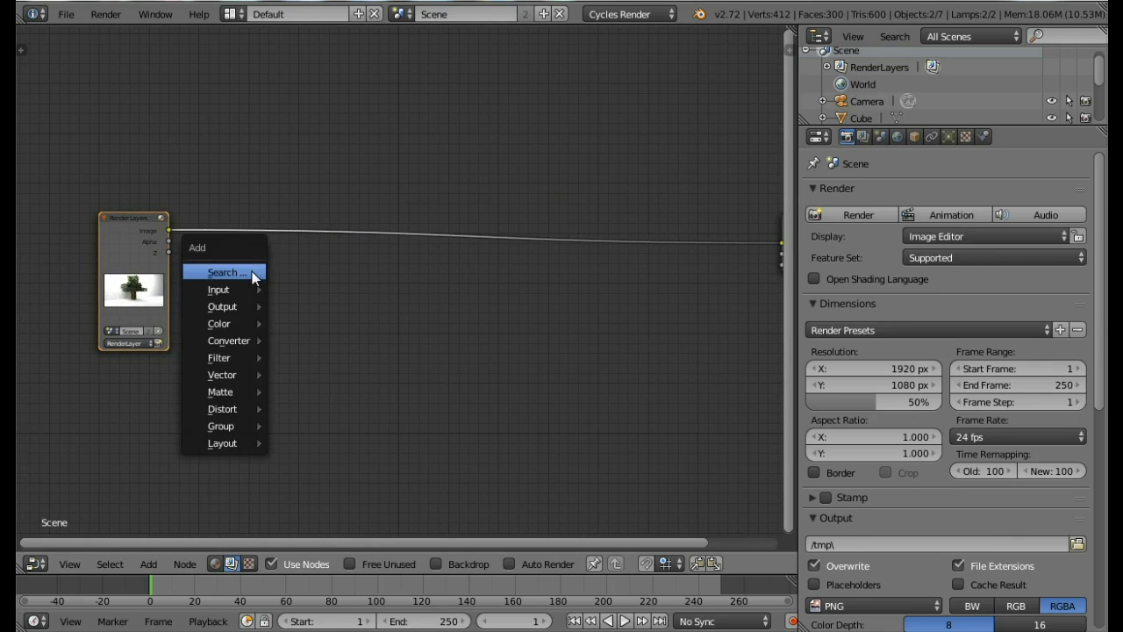
{"action": "mouse_move", "coordinate": [234, 324]}
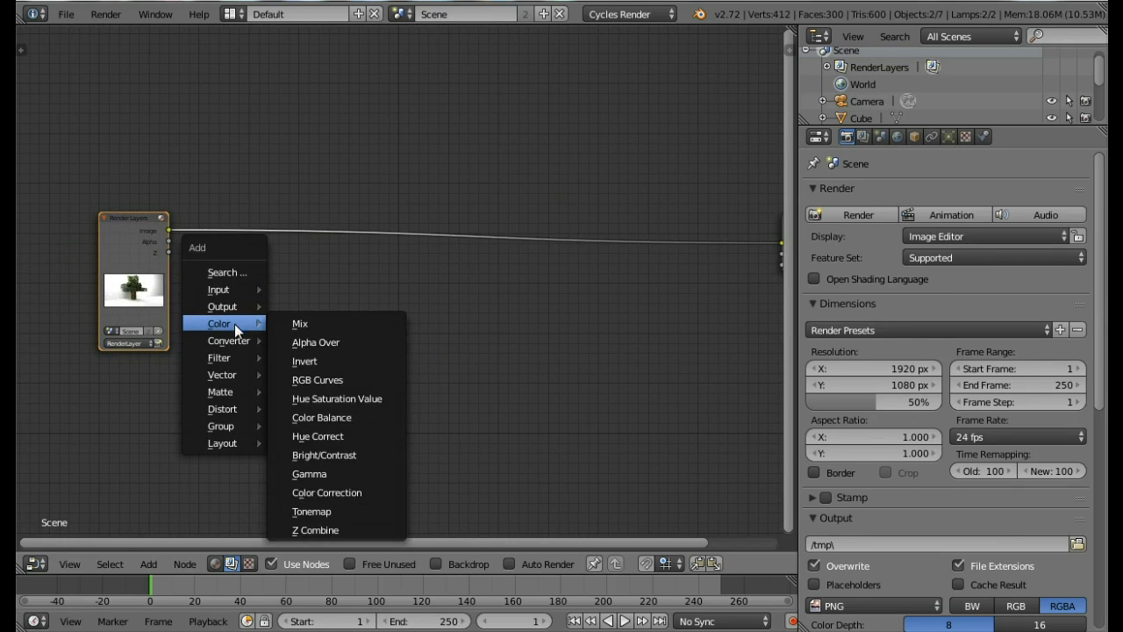
{"action": "left_click", "coordinate": [343, 397]}
{"action": "left_click", "coordinate": [190, 201]}
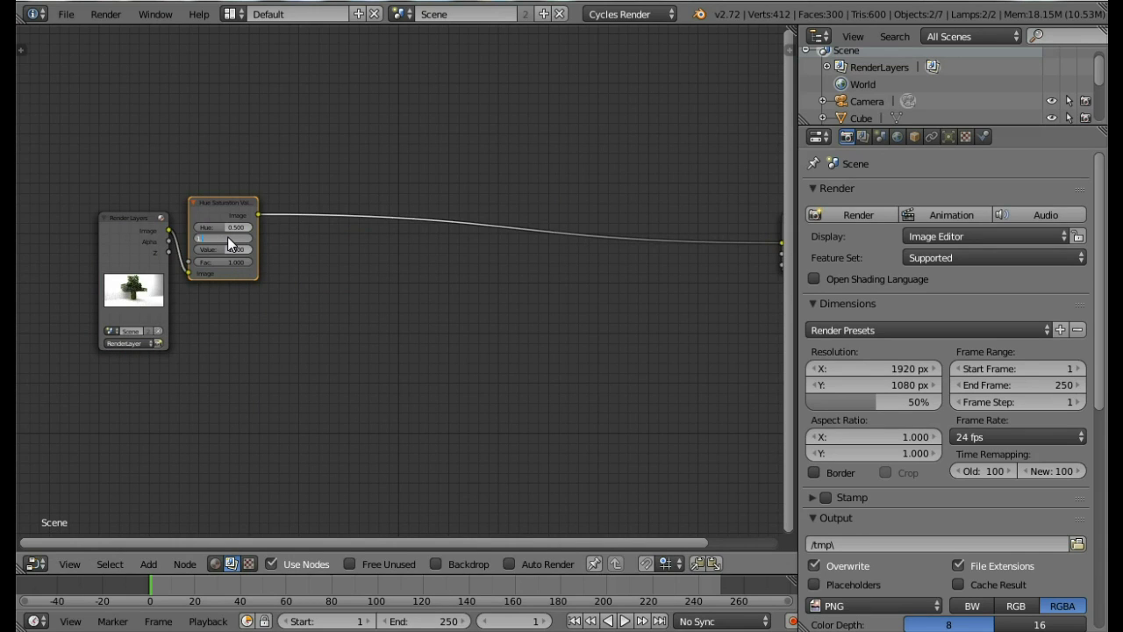
{"action": "key", "text": "Return"}
Step: Insert a Color Balance node on the link after the Hue Saturation Value node
{"action": "middle_click_drag", "start_coordinate": [331, 260], "coordinate": [295, 257]}
{"action": "key", "text": "shift+a"}
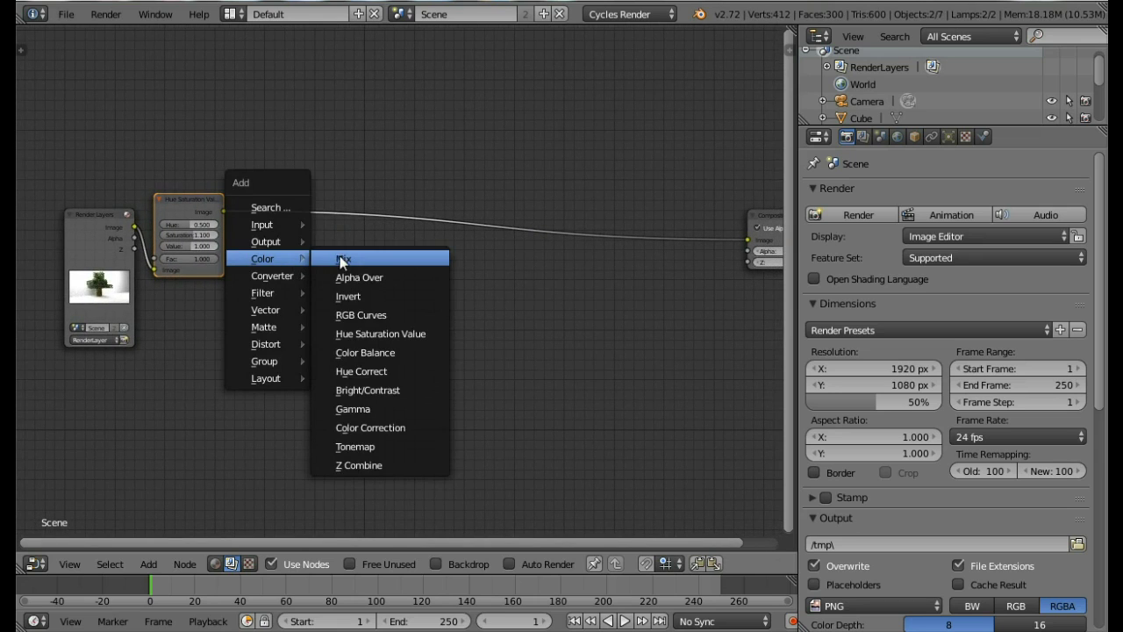
{"action": "left_click", "coordinate": [365, 353]}
{"action": "left_click", "coordinate": [224, 135]}
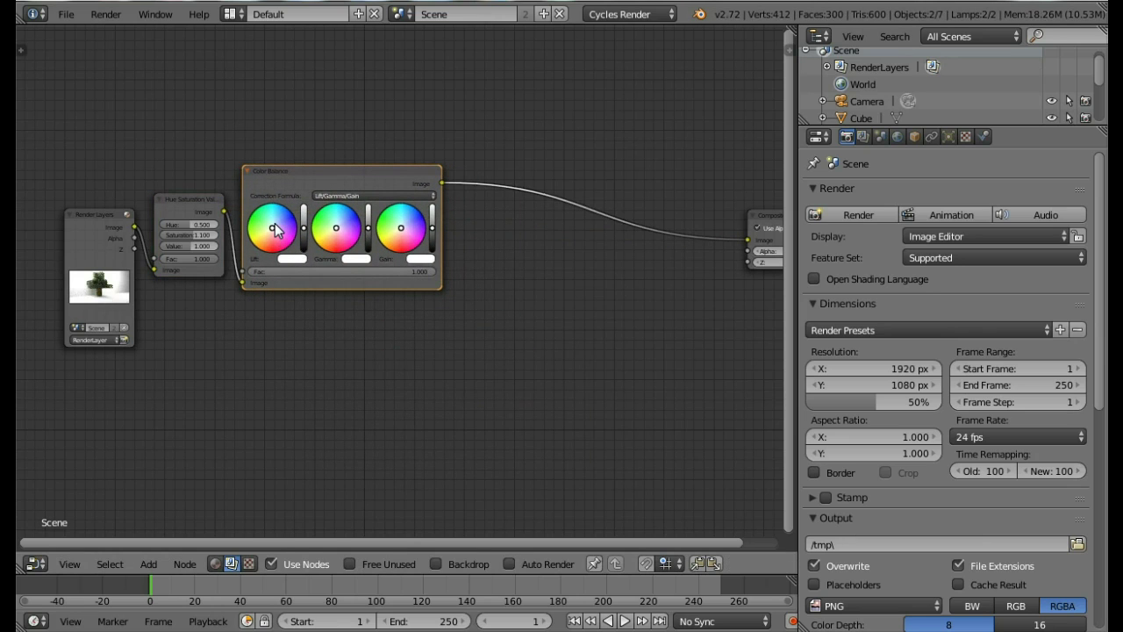
Step: Tint the Color Balance lift slightly towards warm orange and the gamma slightly towards blue
{"action": "scroll", "coordinate": [277, 230], "scroll_direction": "up", "scroll_amount": 1}
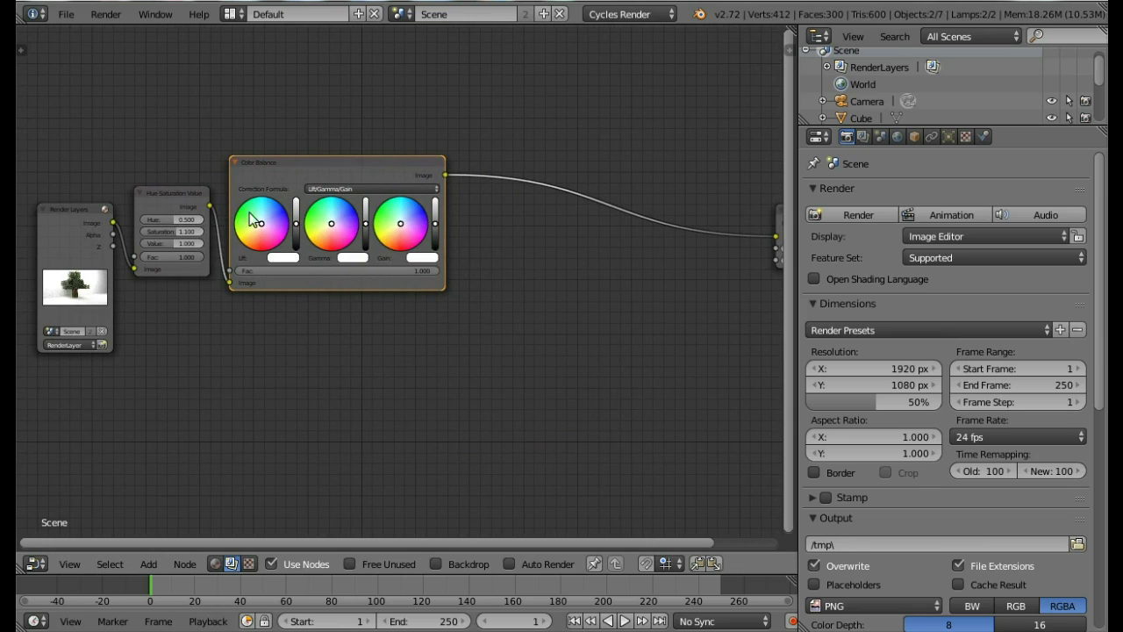
{"action": "scroll", "coordinate": [254, 217], "scroll_direction": "up", "scroll_amount": 1}
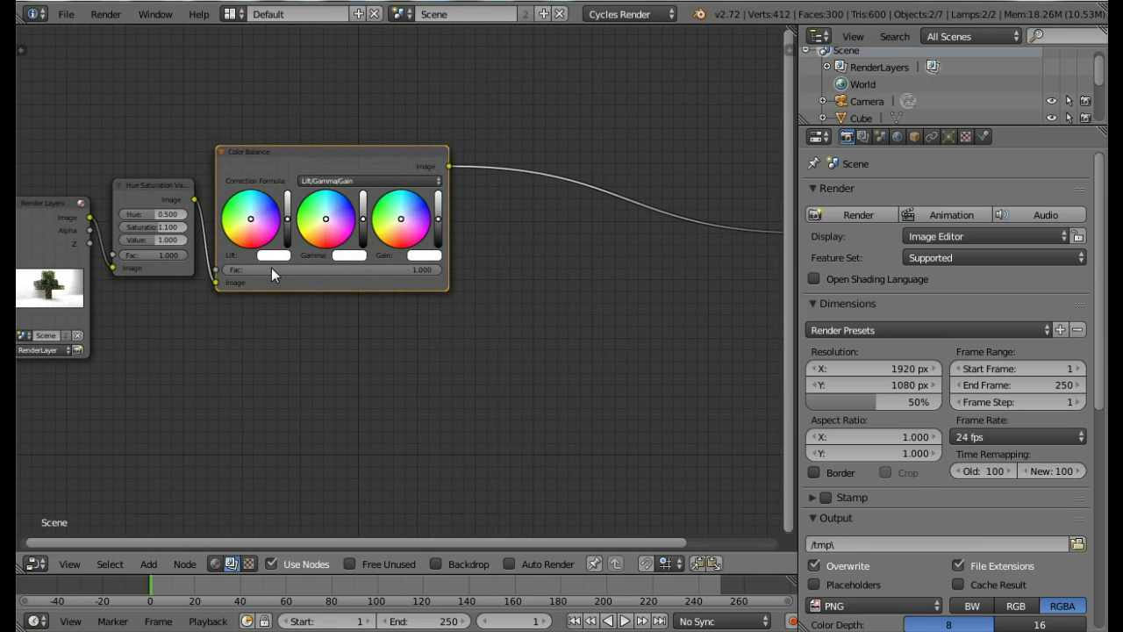
{"action": "scroll", "coordinate": [272, 267], "scroll_direction": "up", "scroll_amount": 1}
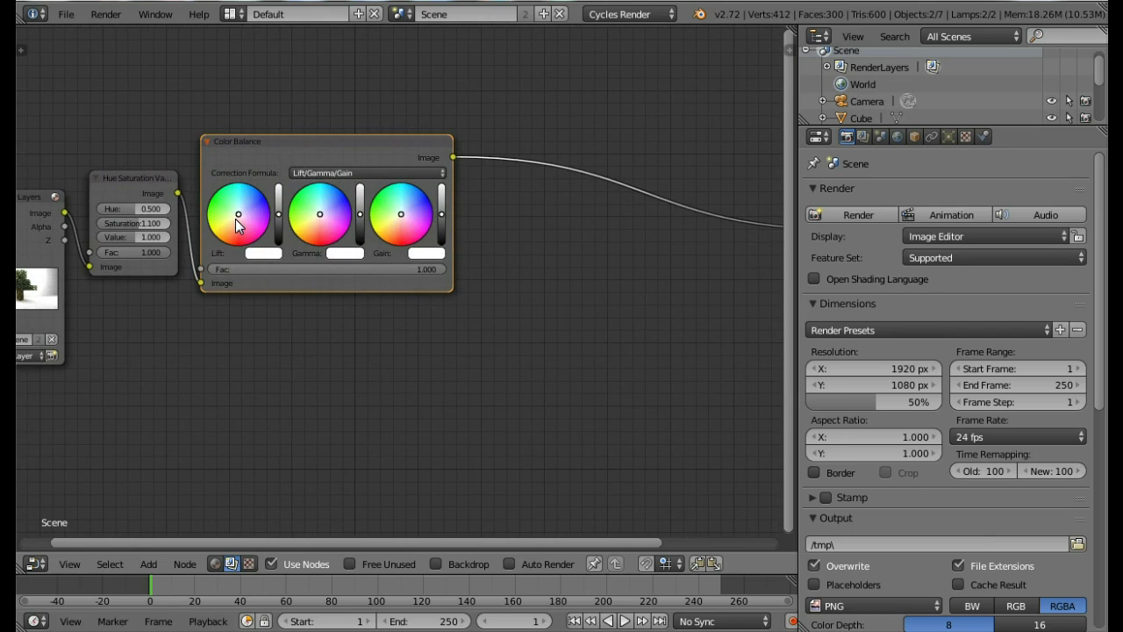
{"action": "scroll", "coordinate": [235, 223], "scroll_direction": "down", "scroll_amount": 2}
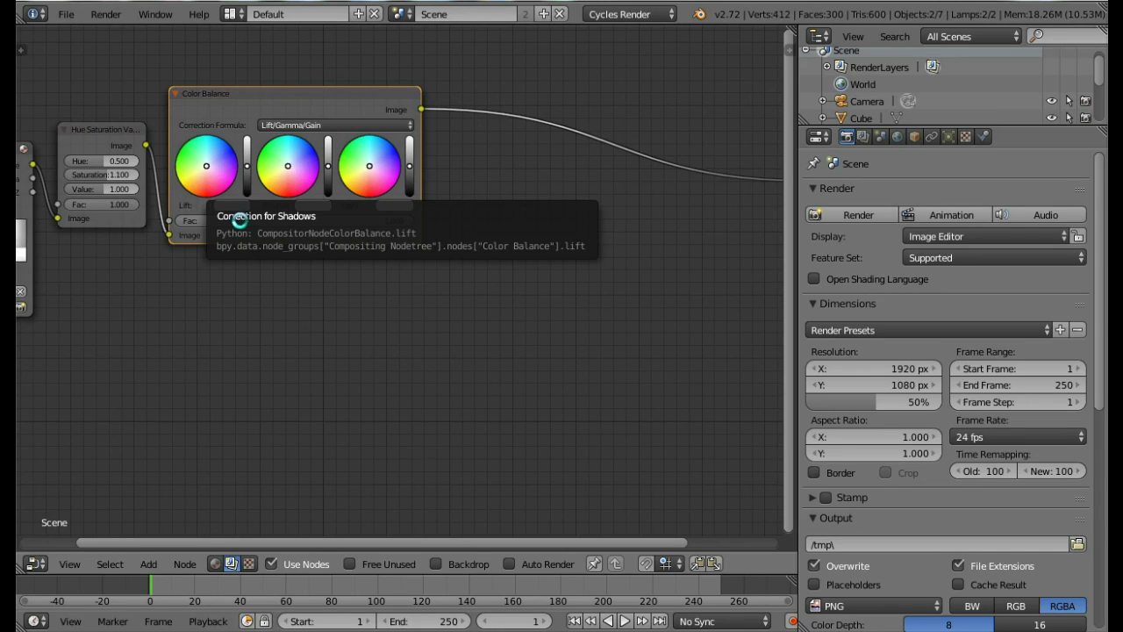
{"action": "middle_click_drag", "start_coordinate": [271, 251], "coordinate": [307, 320]}
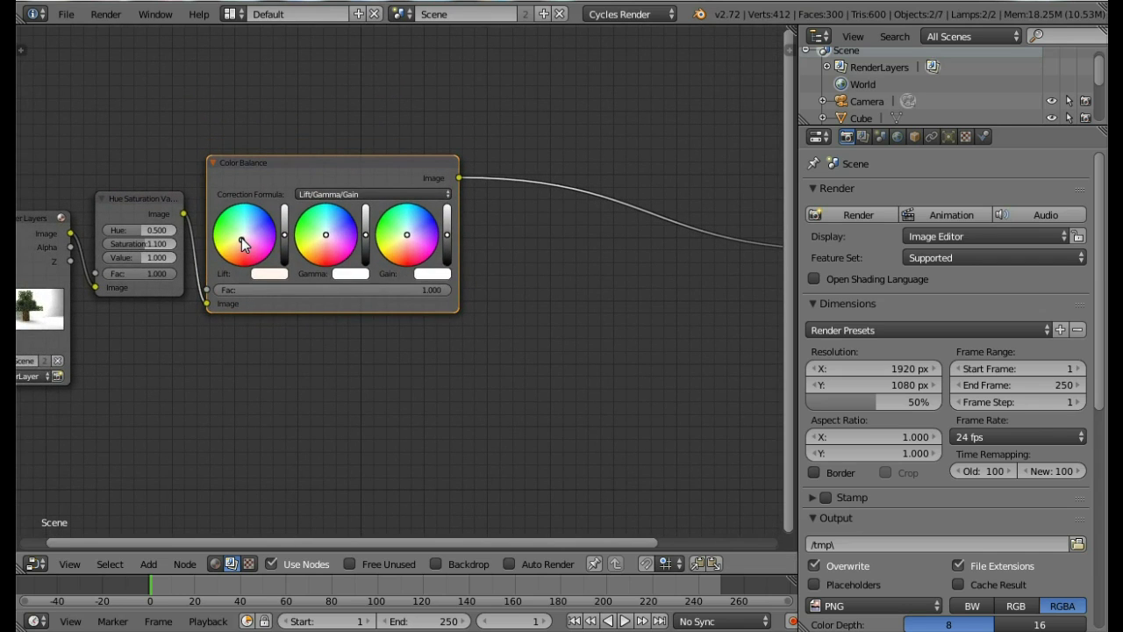
{"action": "left_click", "coordinate": [330, 232]}
{"action": "middle_click_drag", "start_coordinate": [481, 280], "coordinate": [426, 280]}
Step: Move the Composite node farther from Color Balance and check the graded tree in the node's preview
{"action": "middle_click_drag", "start_coordinate": [420, 428], "coordinate": [232, 439]}
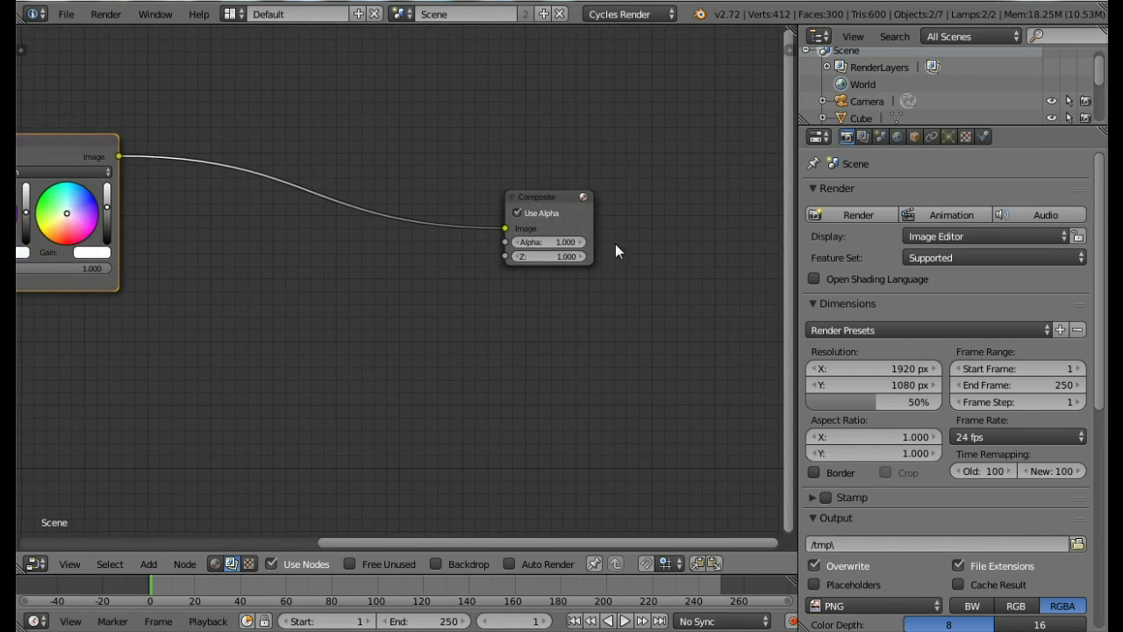
{"action": "left_click_drag", "start_coordinate": [586, 207], "coordinate": [731, 192]}
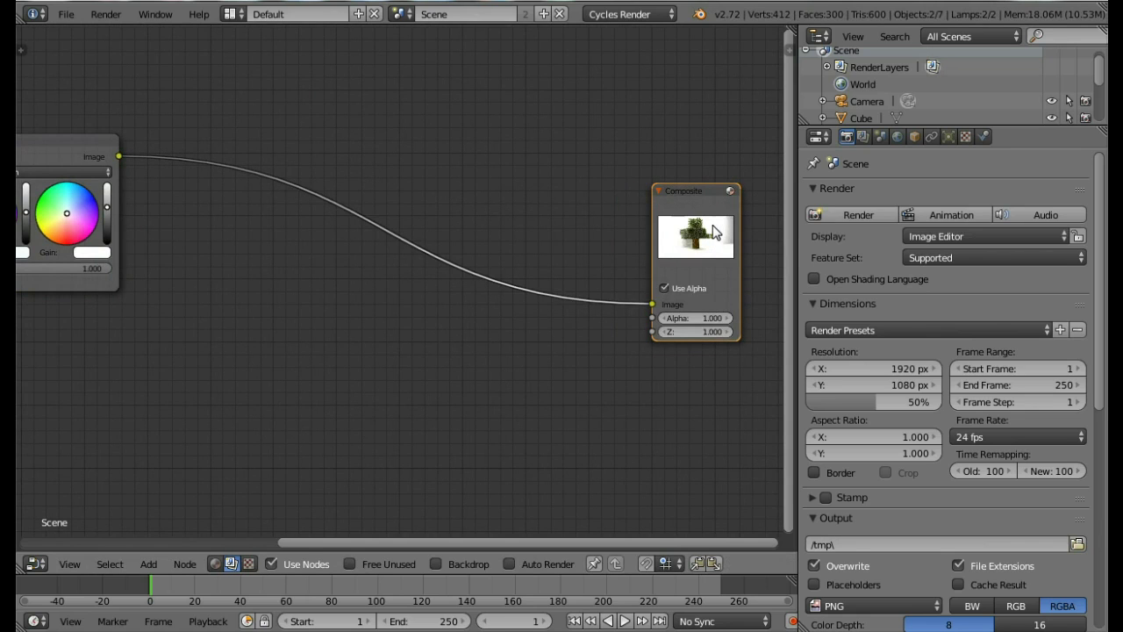
{"action": "scroll", "coordinate": [729, 206], "scroll_direction": "up", "scroll_amount": 1}
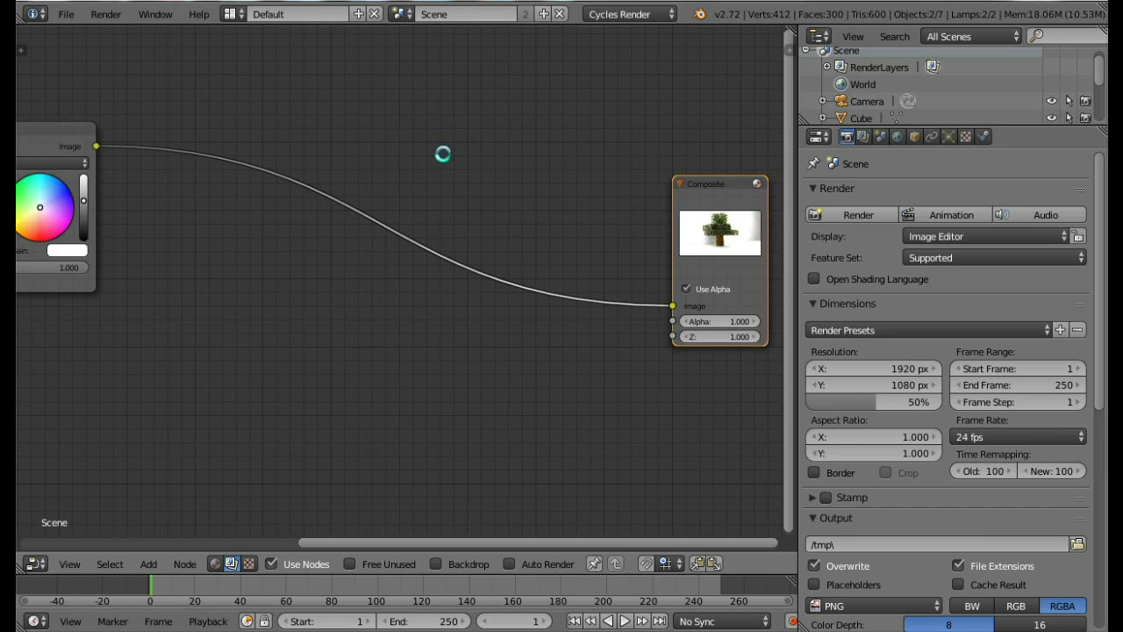
{"action": "scroll", "coordinate": [398, 191], "scroll_direction": "up", "scroll_amount": 1}
{"action": "middle_click_drag", "start_coordinate": [743, 186], "coordinate": [714, 189]}
{"action": "left_click", "coordinate": [757, 179]}
Step: Insert an RGB Curves node on the link between the Color Balance and Composite nodes
{"action": "middle_click_drag", "start_coordinate": [351, 228], "coordinate": [640, 254]}
{"action": "middle_click_drag", "start_coordinate": [253, 151], "coordinate": [375, 253]}
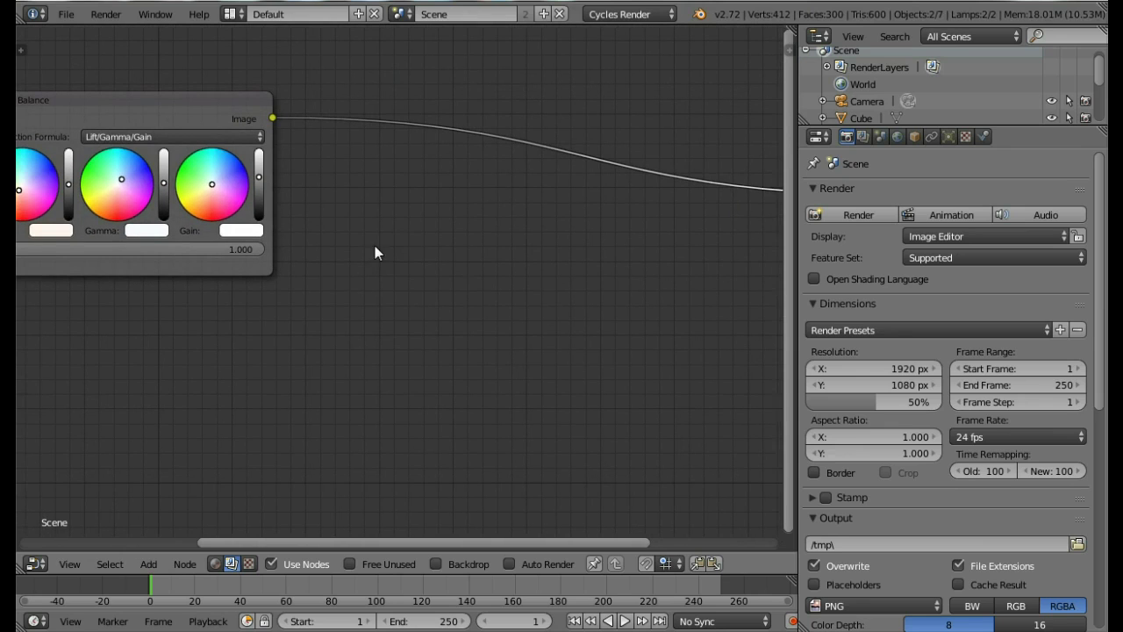
{"action": "middle_click_drag", "start_coordinate": [384, 178], "coordinate": [359, 215]}
{"action": "key", "text": "shift+a"}
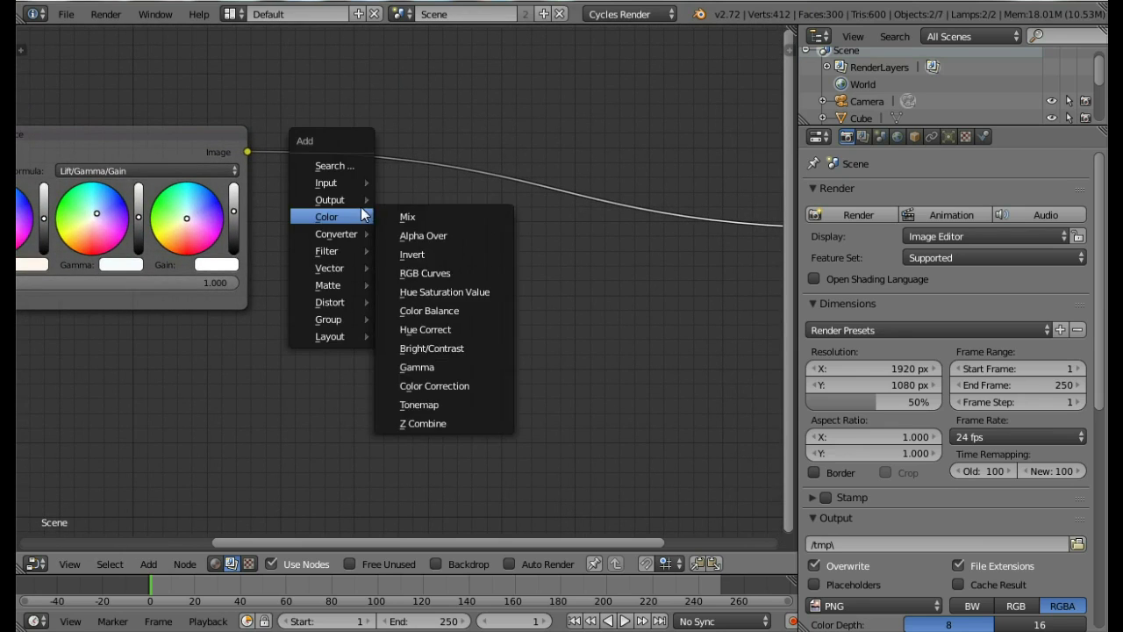
{"action": "mouse_move", "coordinate": [341, 217]}
{"action": "left_click", "coordinate": [425, 273]}
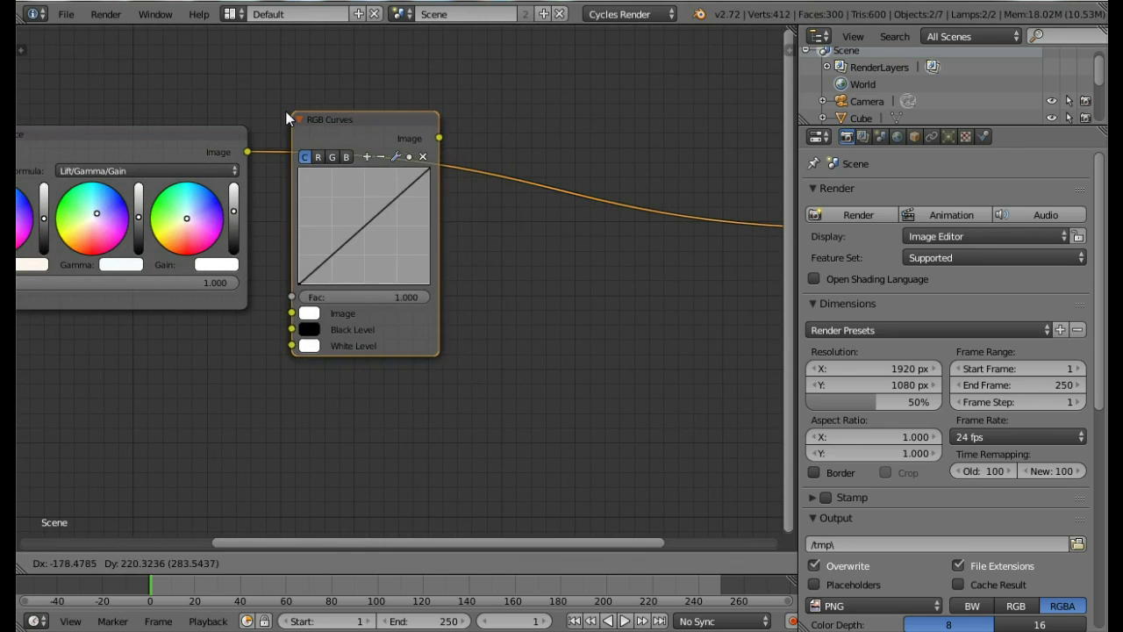
{"action": "left_click", "coordinate": [362, 235]}
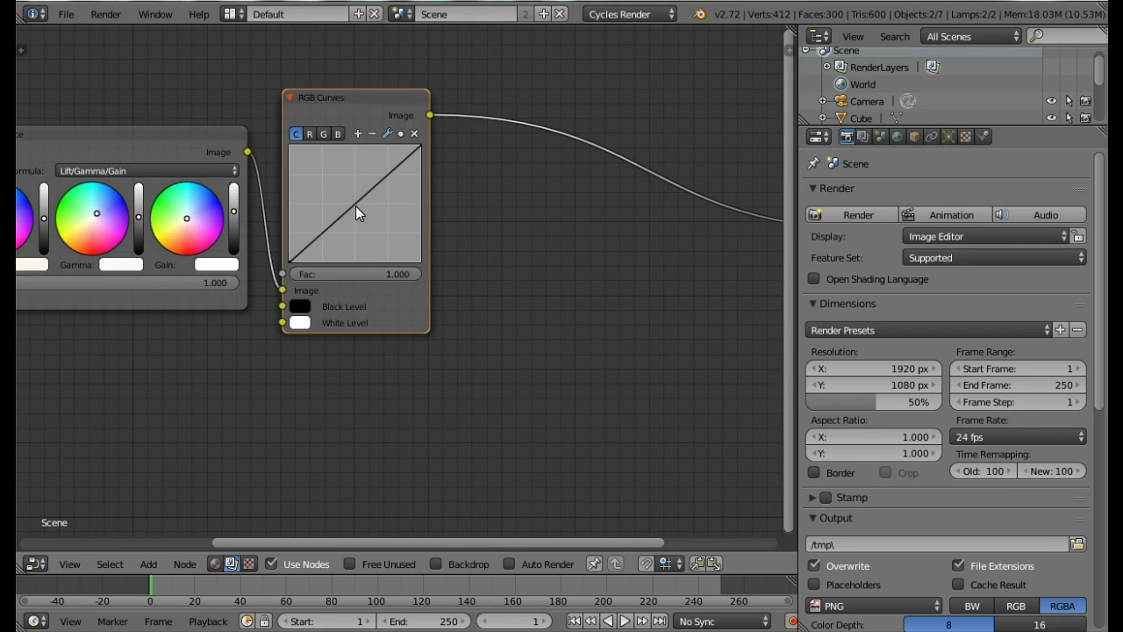
Step: Add a midtone point to the RGB curve and lower it to about X 0.52, Y 0.46
{"action": "left_click", "coordinate": [355, 207]}
{"action": "middle_click_drag", "start_coordinate": [463, 262], "coordinate": [234, 251]}
{"action": "left_click_drag", "start_coordinate": [130, 200], "coordinate": [132, 201]}
{"action": "middle_click_drag", "start_coordinate": [318, 185], "coordinate": [283, 204]}
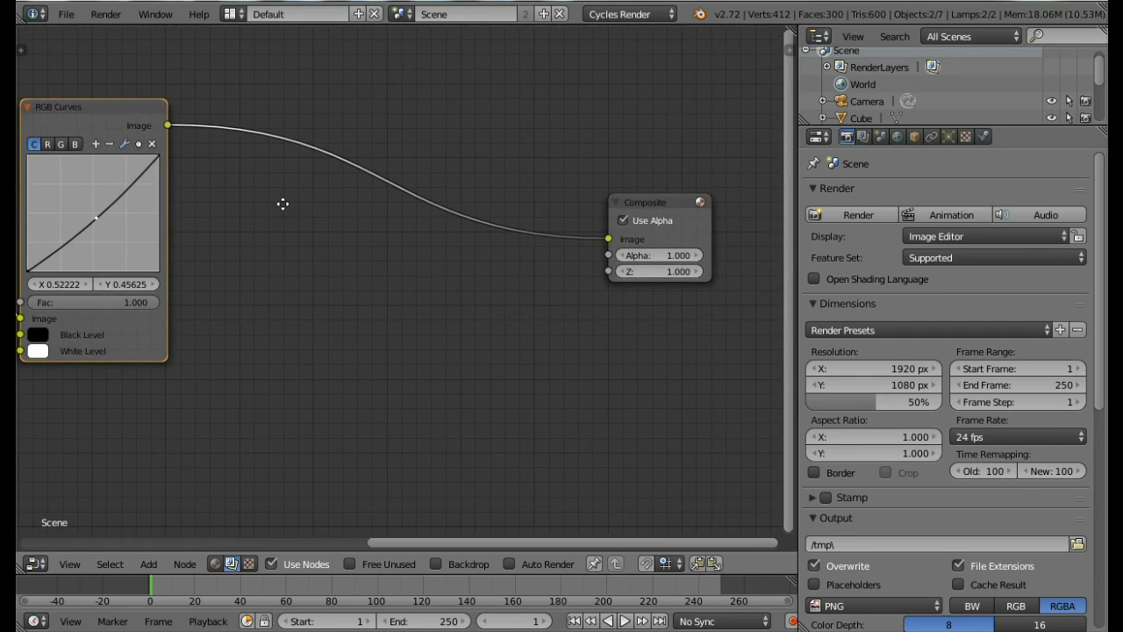
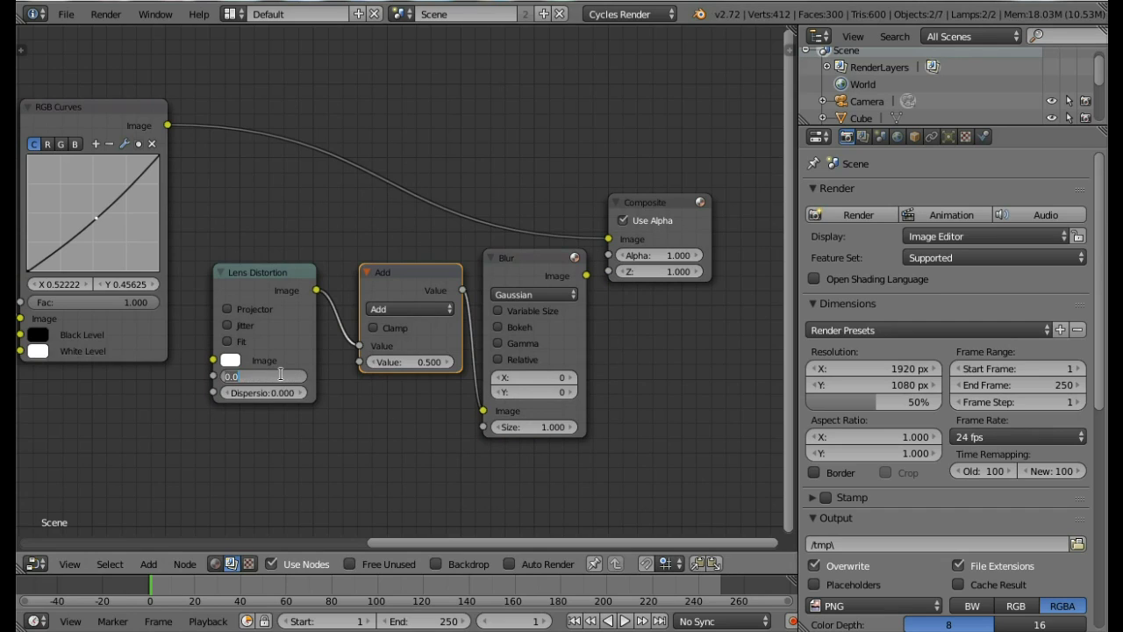
Step: Set the Lens Distortion node's distort to 1 and the math node to Greater Than with value 0
{"action": "left_click_drag", "start_coordinate": [279, 377], "coordinate": [351, 376]}
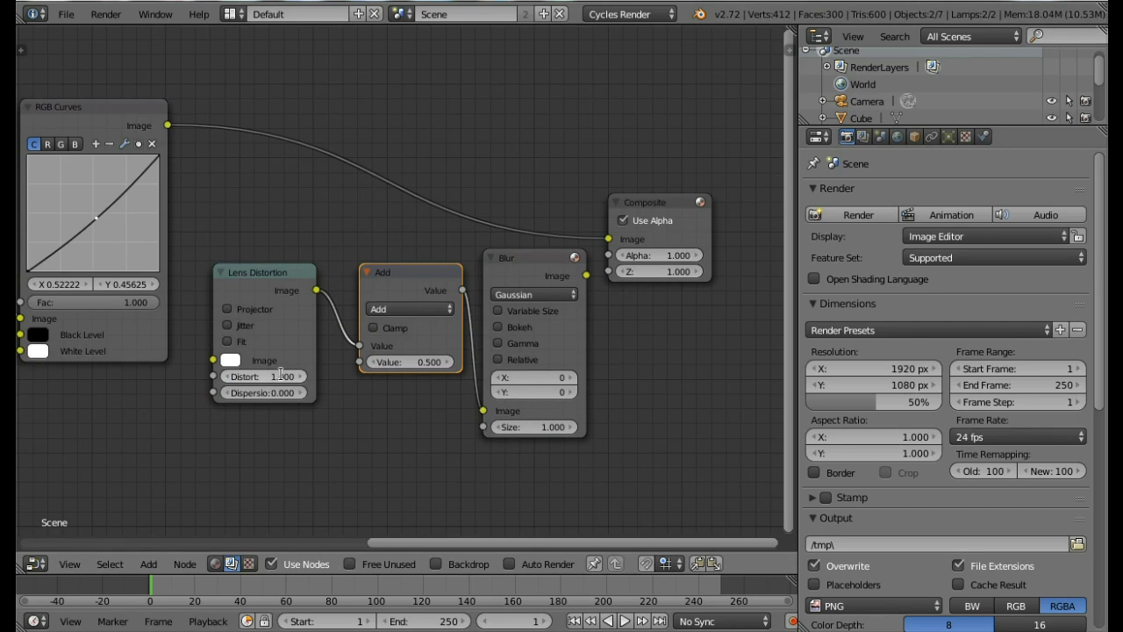
{"action": "left_click", "coordinate": [409, 309]}
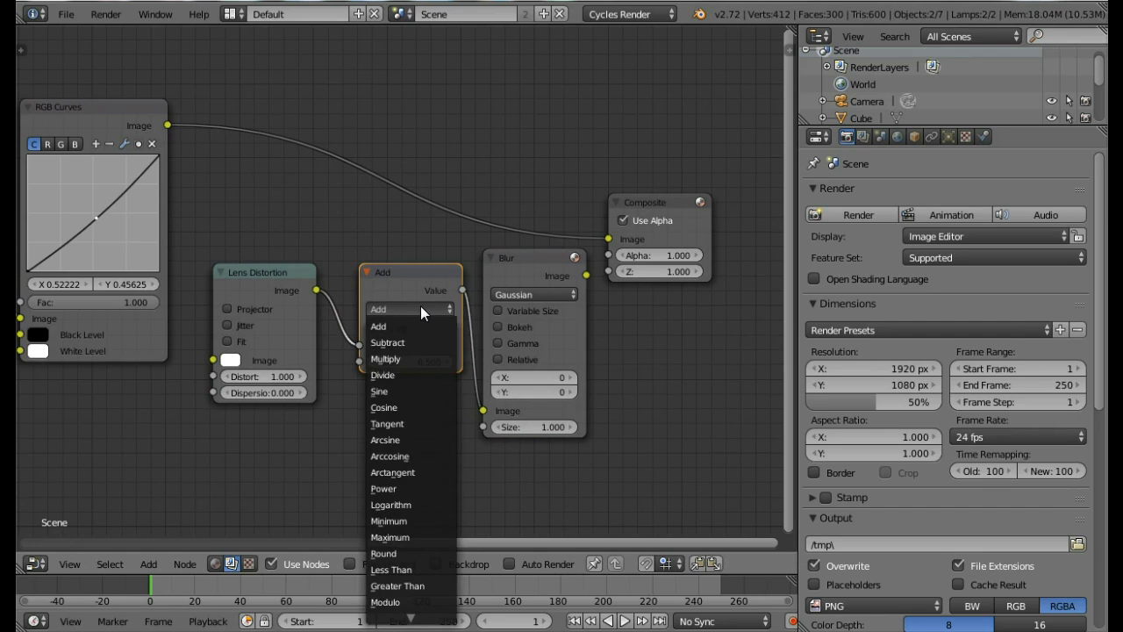
{"action": "left_click", "coordinate": [398, 586]}
{"action": "left_click", "coordinate": [400, 362]}
{"action": "type", "text": "0"}
{"action": "key", "text": "Return"}
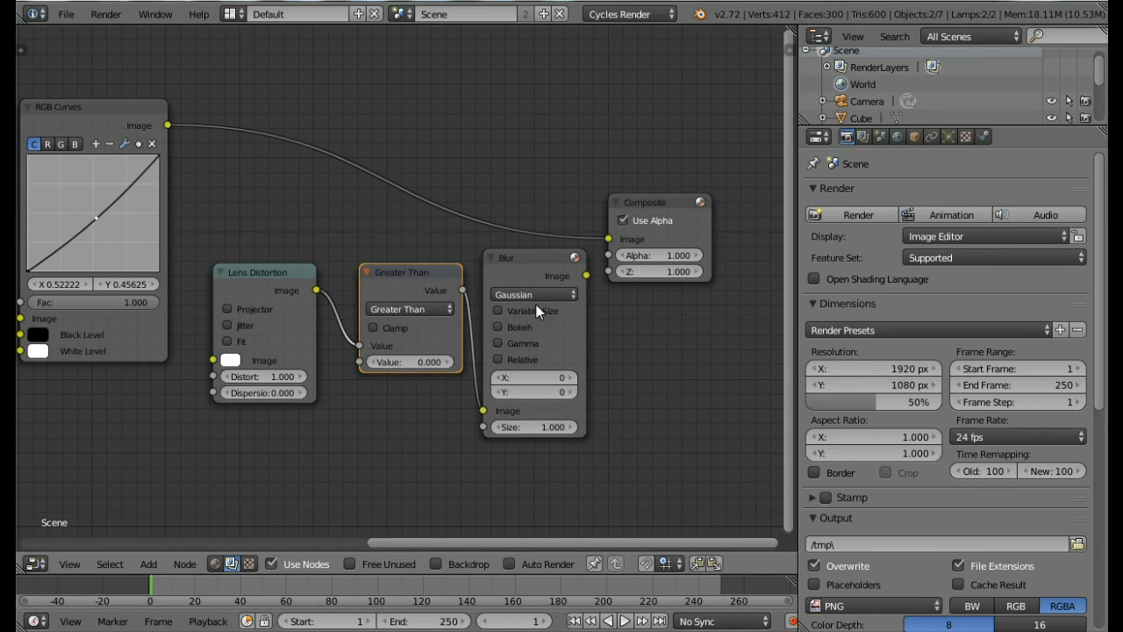
Step: Configure the Blur node as Fast Gaussian with relative size, 25% in both X and Y
{"action": "left_click", "coordinate": [543, 289]}
{"action": "left_click", "coordinate": [539, 194]}
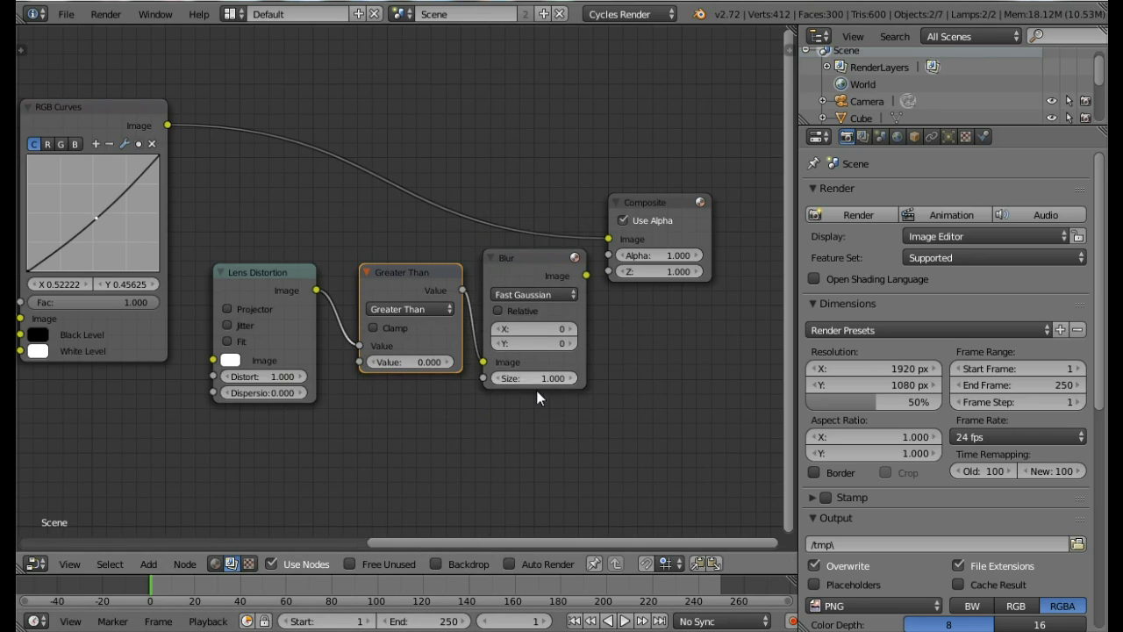
{"action": "left_click", "coordinate": [499, 311]}
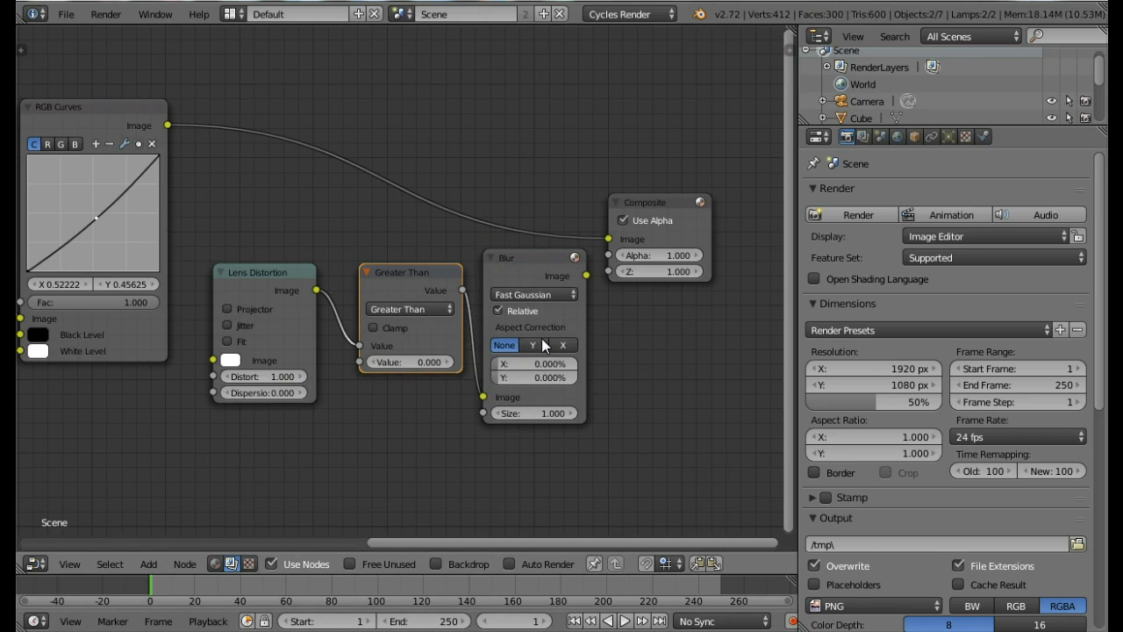
{"action": "left_click", "coordinate": [536, 364]}
{"action": "type", "text": "25"}
{"action": "key", "text": "Return"}
{"action": "left_click", "coordinate": [534, 381]}
{"action": "type", "text": "25"}
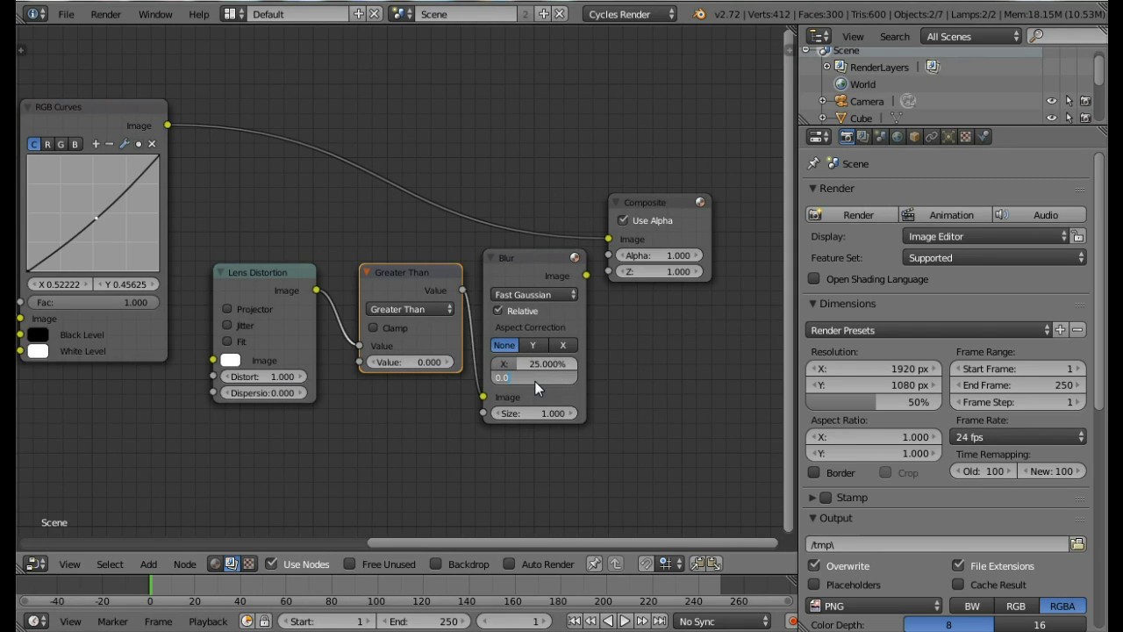
{"action": "key", "text": "Return"}
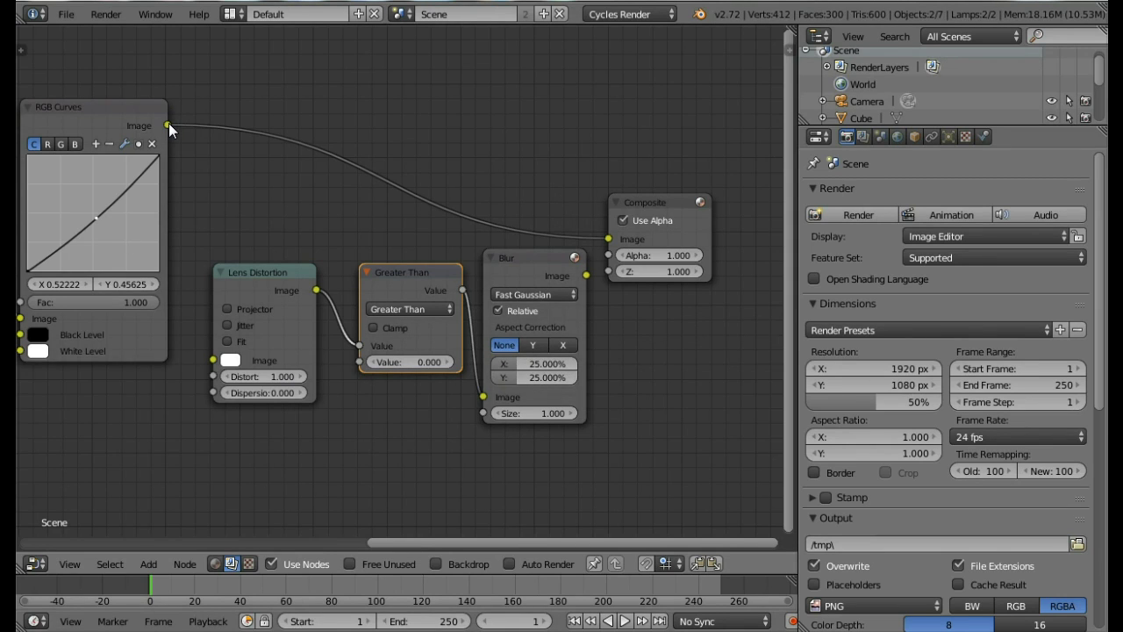
Step: Connect the RGB Curves image output to the Lens Distortion image input, and move the Composite node beyond the Blur node
{"action": "left_click_drag", "start_coordinate": [169, 126], "coordinate": [213, 361]}
{"action": "middle_click_drag", "start_coordinate": [697, 201], "coordinate": [408, 208]}
{"action": "left_click_drag", "start_coordinate": [408, 208], "coordinate": [698, 174]}
Step: Insert a Mix node between the RGB Curves and Composite nodes and connect the Blur image output to its second image input
{"action": "middle_click_drag", "start_coordinate": [297, 341], "coordinate": [374, 305]}
{"action": "key", "text": "shift+a"}
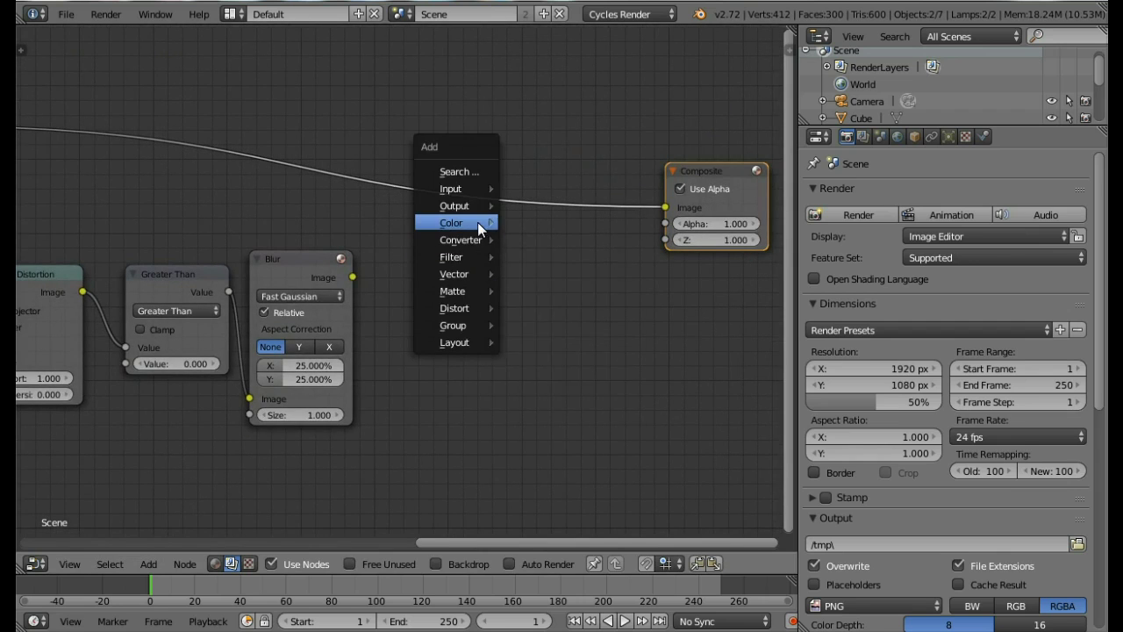
{"action": "mouse_move", "coordinate": [477, 222]}
{"action": "left_click", "coordinate": [533, 225]}
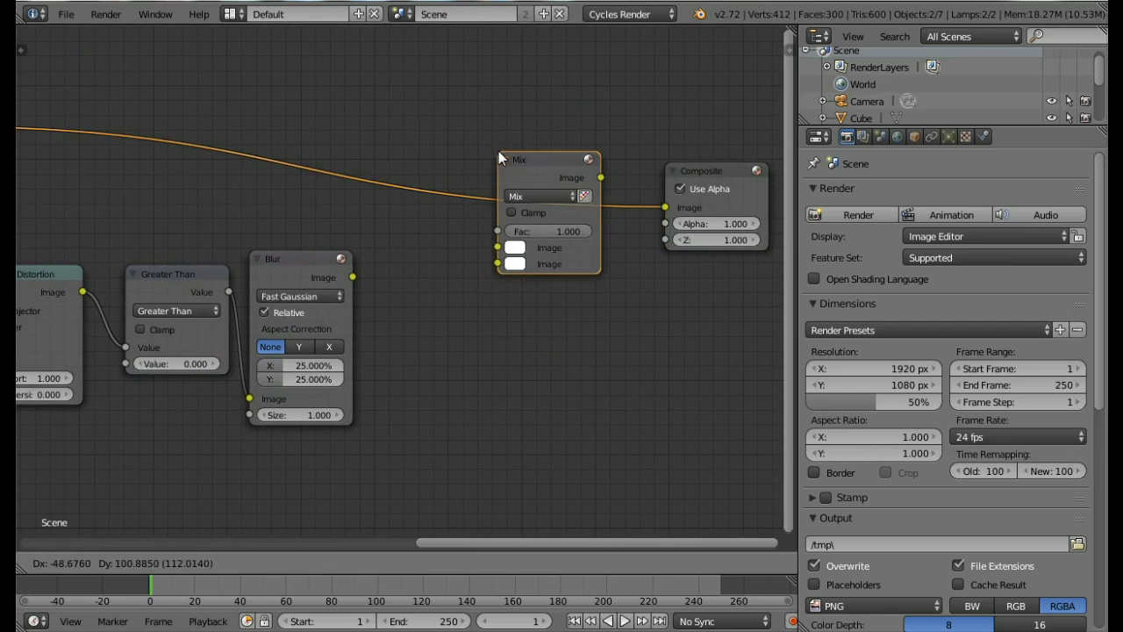
{"action": "left_click", "coordinate": [498, 151]}
{"action": "left_click", "coordinate": [349, 277]}
{"action": "left_click_drag", "start_coordinate": [352, 278], "coordinate": [498, 263]}
Step: Set the Mix node's blend mode to Multiply
{"action": "middle_click_drag", "start_coordinate": [528, 232], "coordinate": [472, 239]}
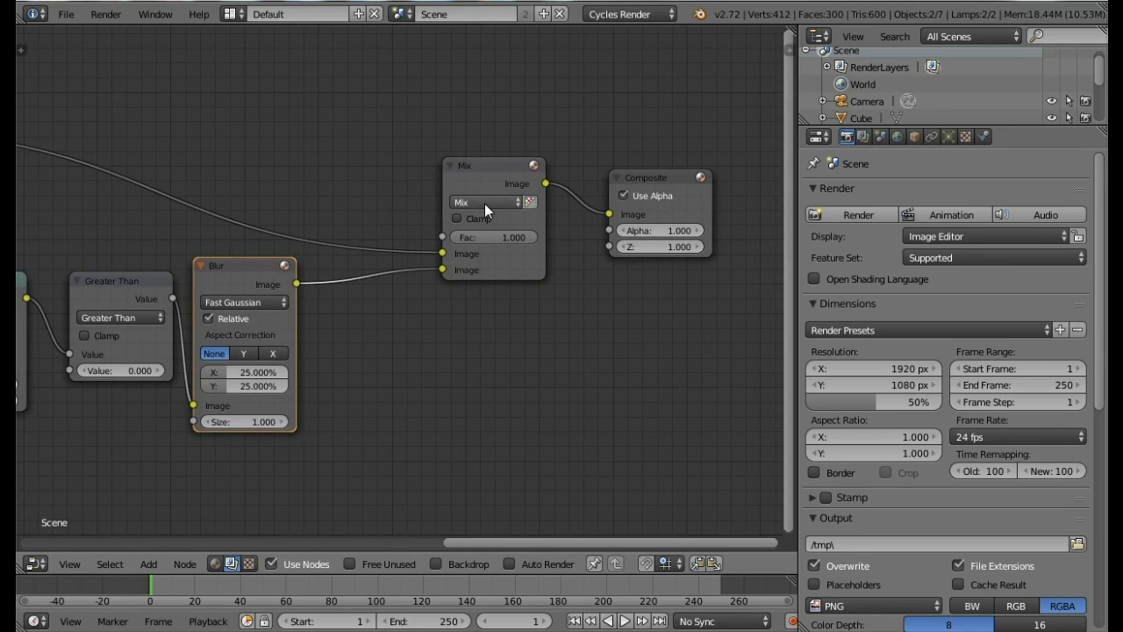
{"action": "left_click", "coordinate": [484, 203]}
{"action": "left_click", "coordinate": [494, 253]}
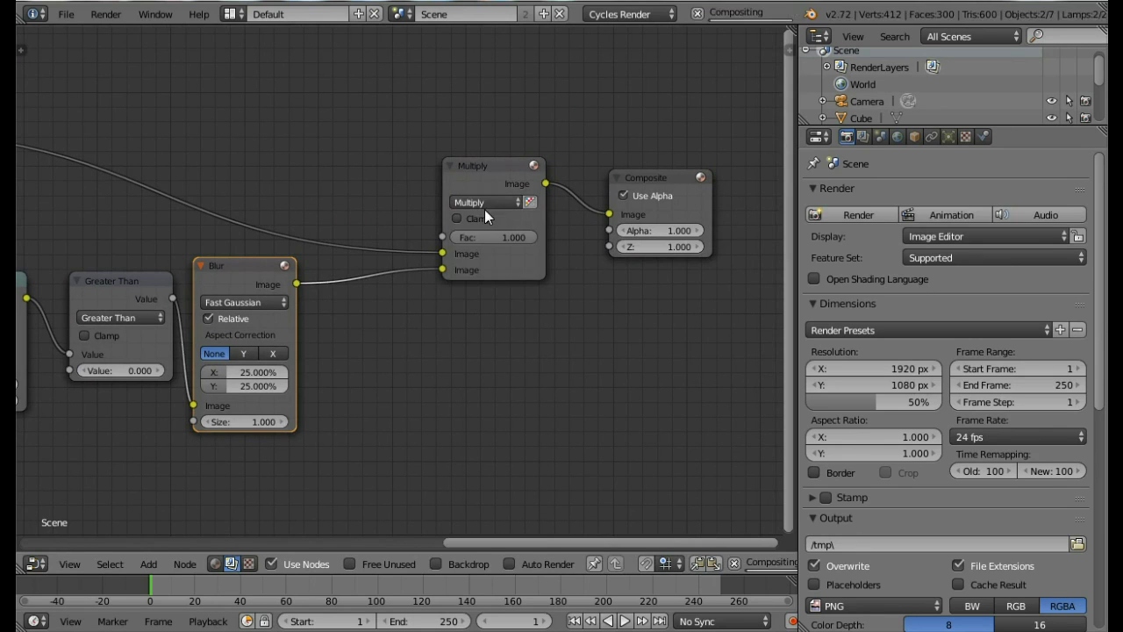
Step: Add a Viewer node below the Composite node and connect the Multiply node's image output to its image input
{"action": "middle_click_drag", "start_coordinate": [497, 315], "coordinate": [369, 321]}
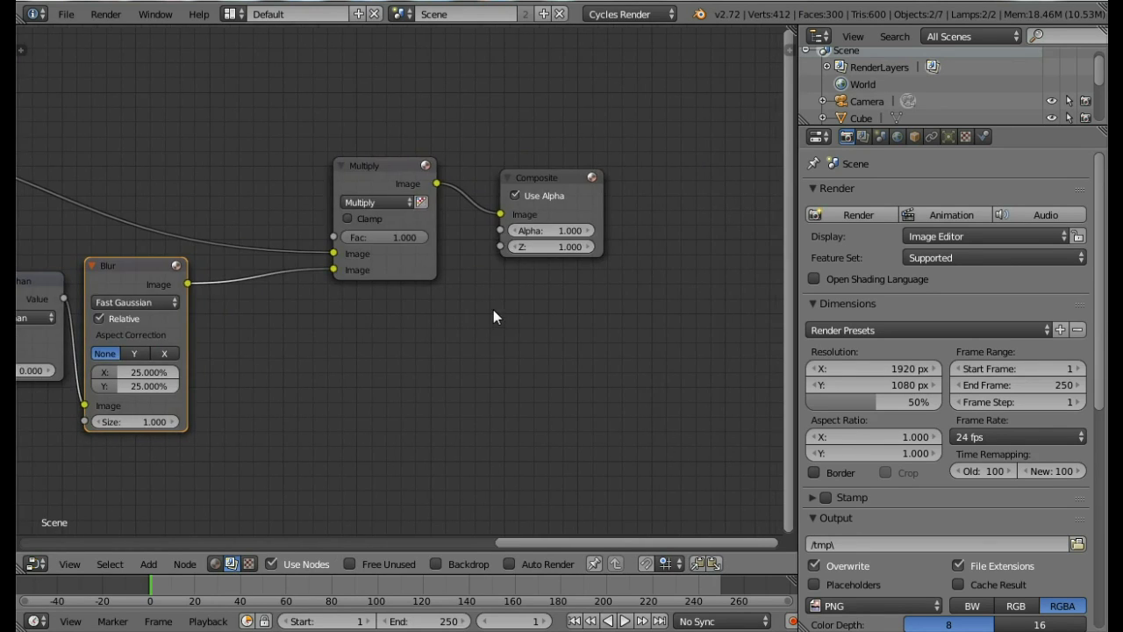
{"action": "key", "text": "shift+a"}
{"action": "mouse_move", "coordinate": [488, 309]}
{"action": "mouse_move", "coordinate": [505, 292]}
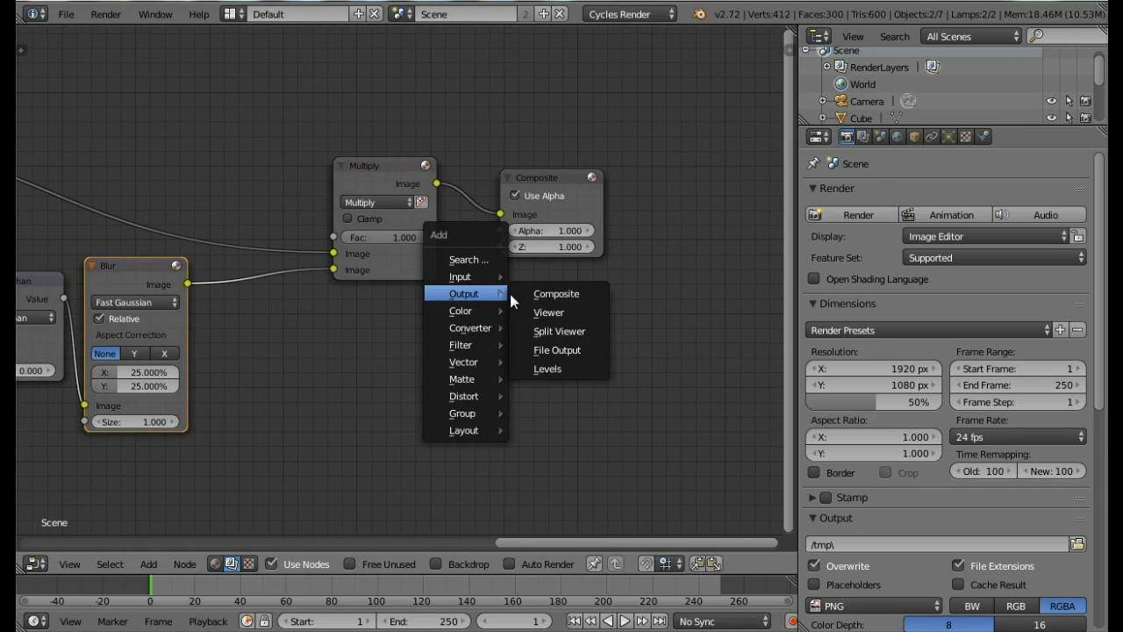
{"action": "left_click", "coordinate": [559, 303]}
{"action": "left_click", "coordinate": [482, 251]}
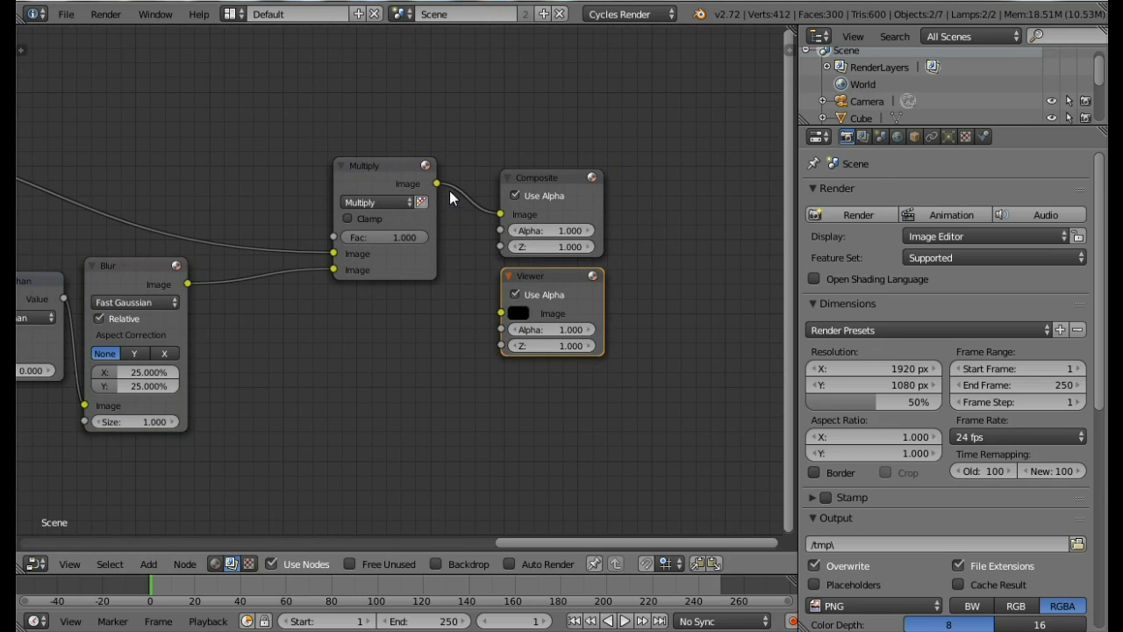
{"action": "left_click_drag", "start_coordinate": [437, 183], "coordinate": [500, 313]}
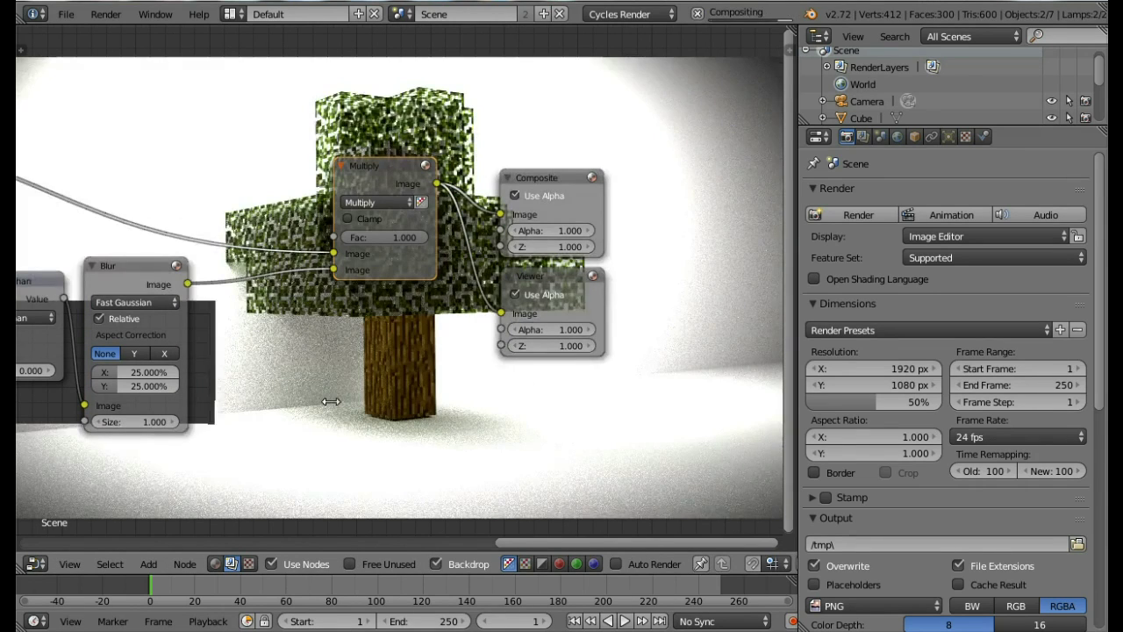
Step: Fine-tune the Color Balance node, bringing the lift colour close to a neutral warm white and giving gamma a faint blue tint
{"action": "middle_click_drag", "start_coordinate": [460, 384], "coordinate": [394, 444]}
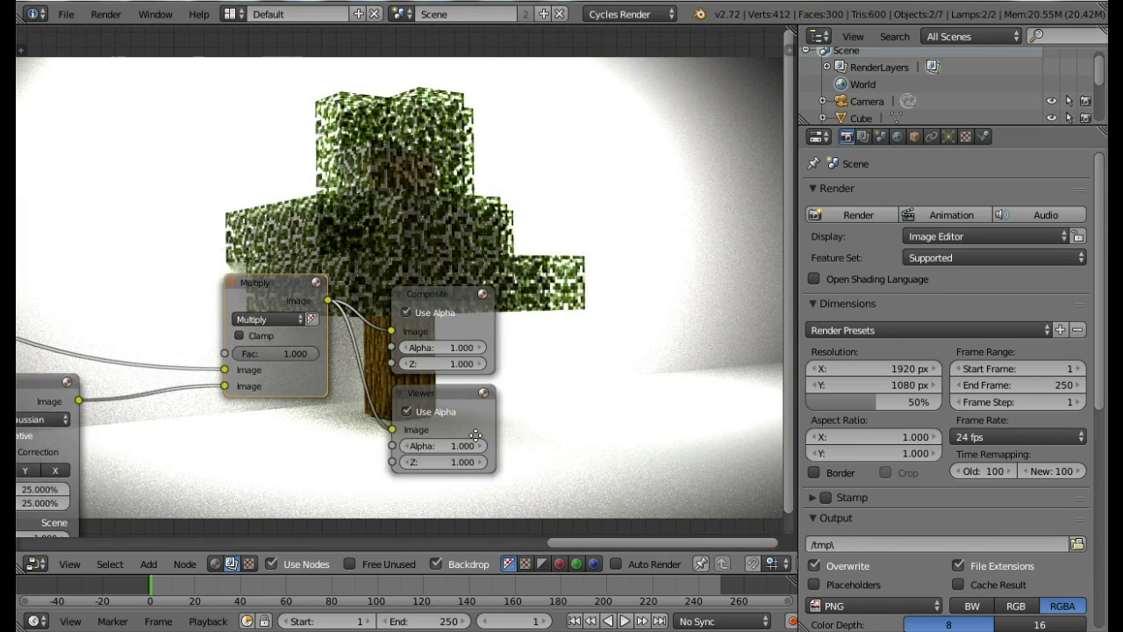
{"action": "middle_click_drag", "start_coordinate": [474, 436], "coordinate": [491, 397]}
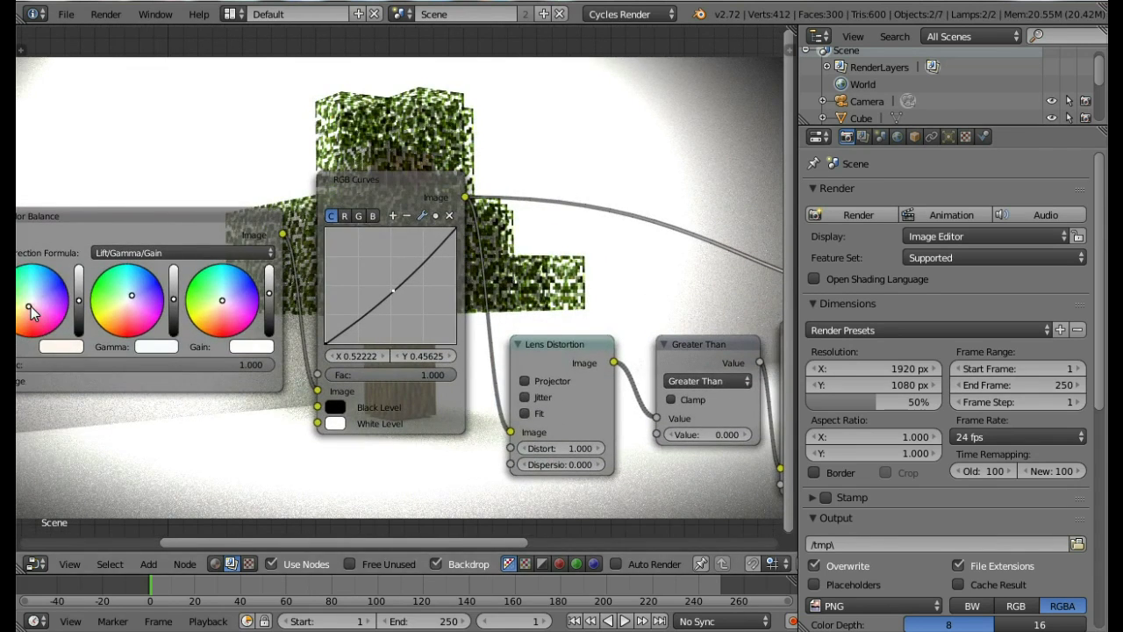
{"action": "left_click", "coordinate": [31, 308]}
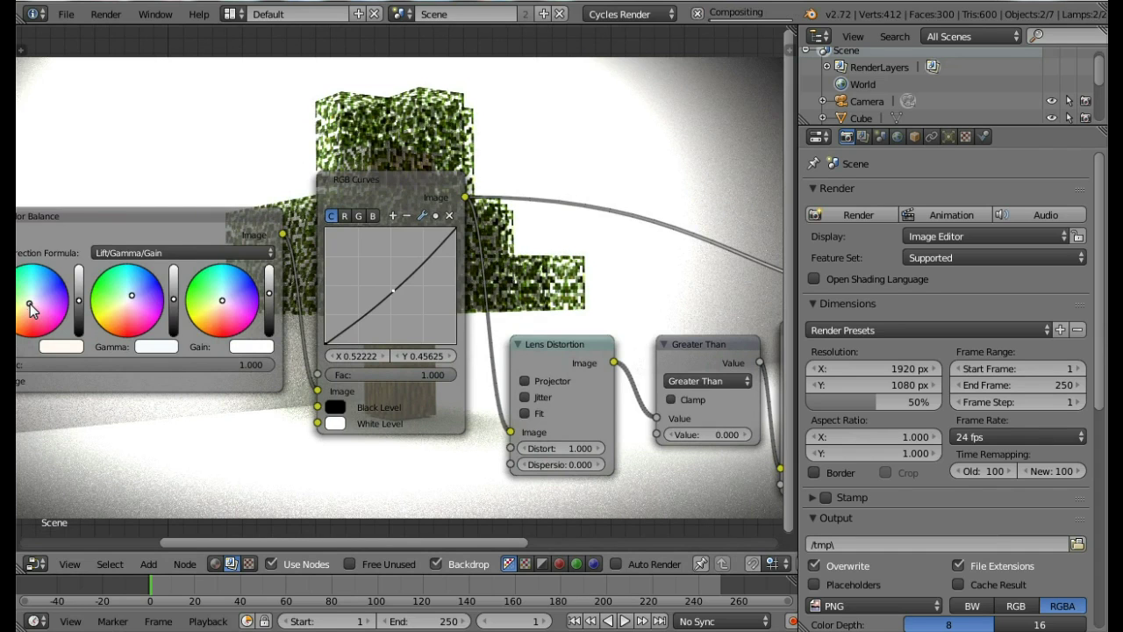
{"action": "middle_click_drag", "start_coordinate": [313, 471], "coordinate": [241, 62]}
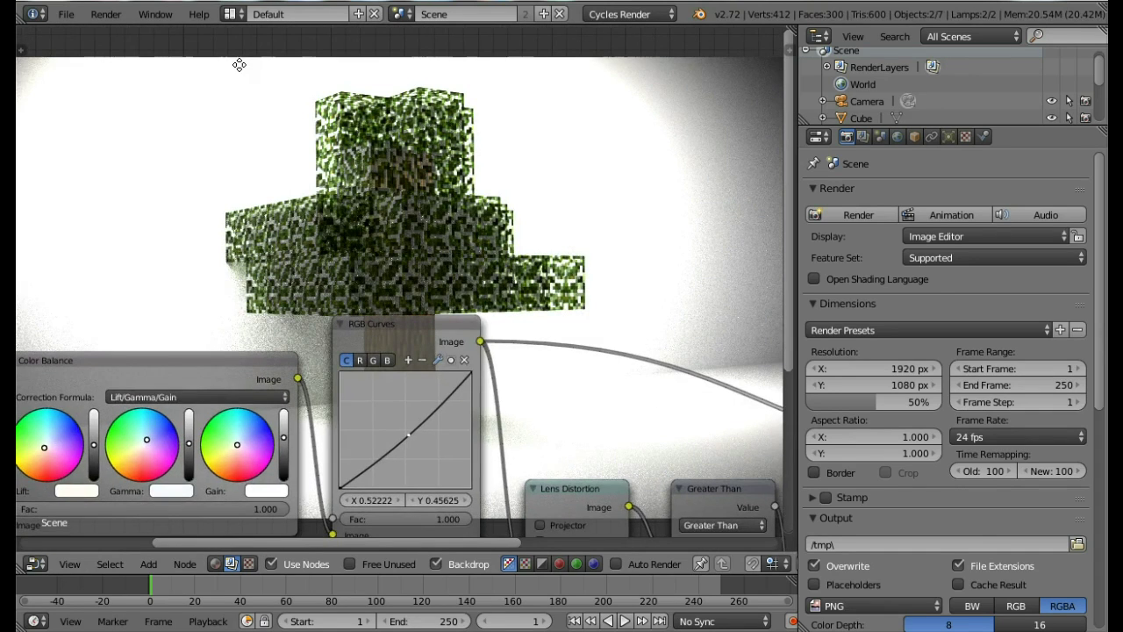
{"action": "left_click", "coordinate": [146, 443]}
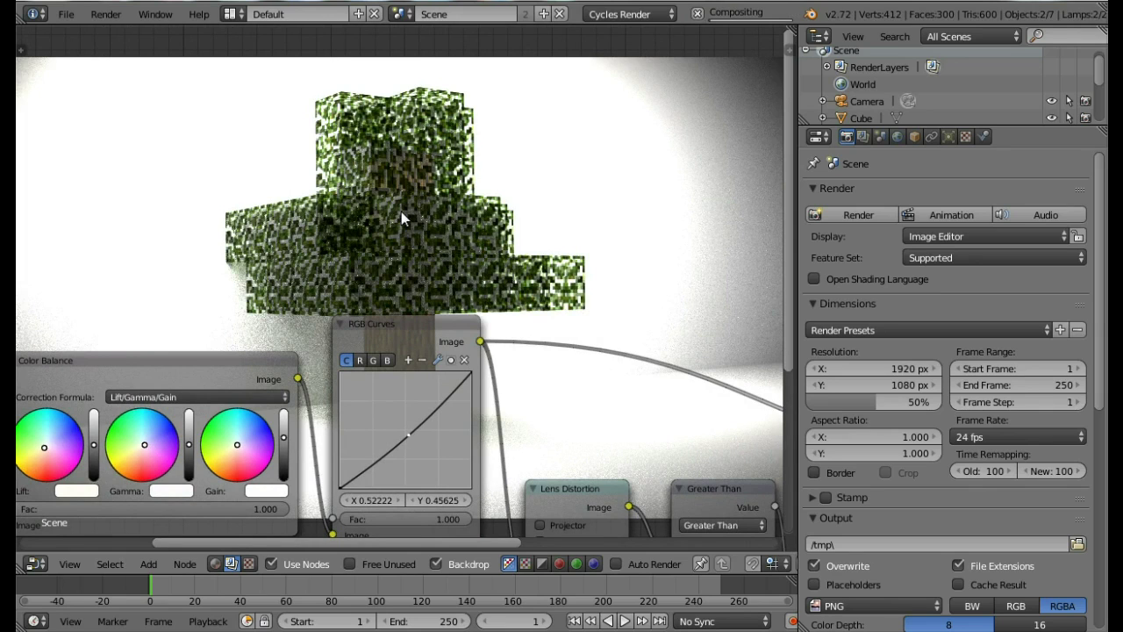
{"action": "middle_click_drag", "start_coordinate": [401, 212], "coordinate": [362, 218]}
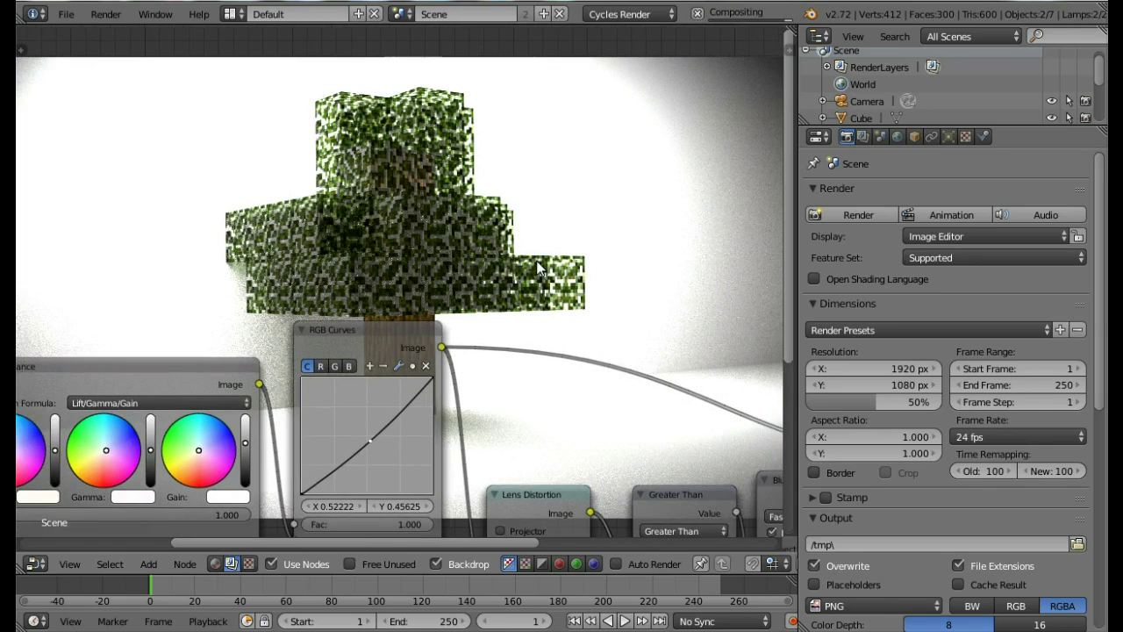
{"action": "left_click", "coordinate": [107, 447]}
{"action": "left_click", "coordinate": [36, 565]}
{"action": "middle_click_drag", "start_coordinate": [493, 390], "coordinate": [756, 285]}
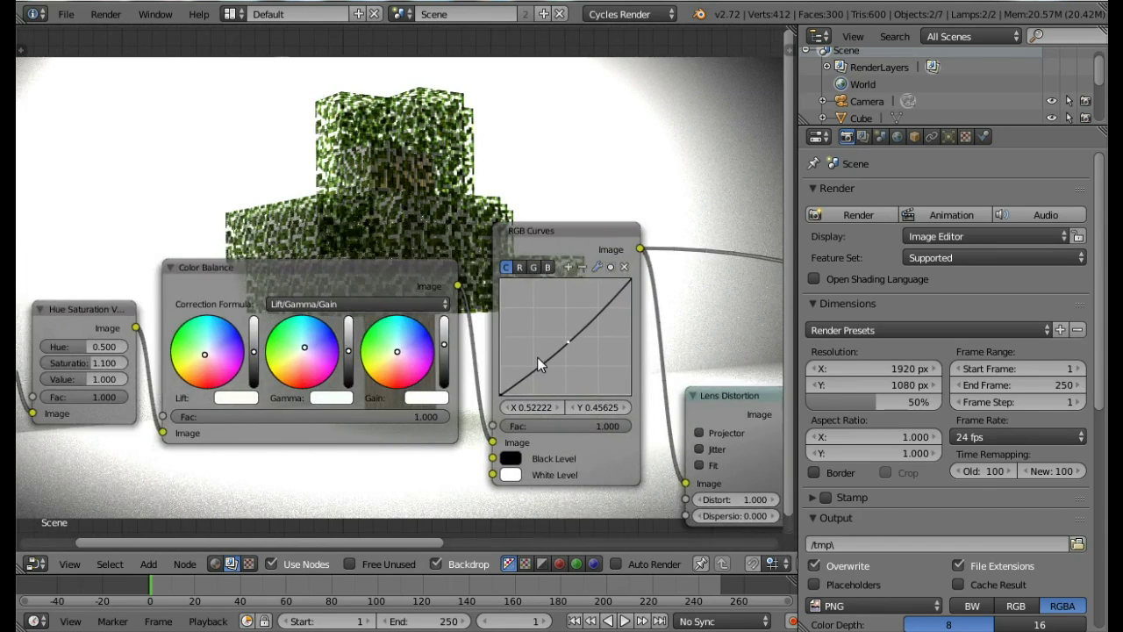
{"action": "left_click", "coordinate": [206, 354]}
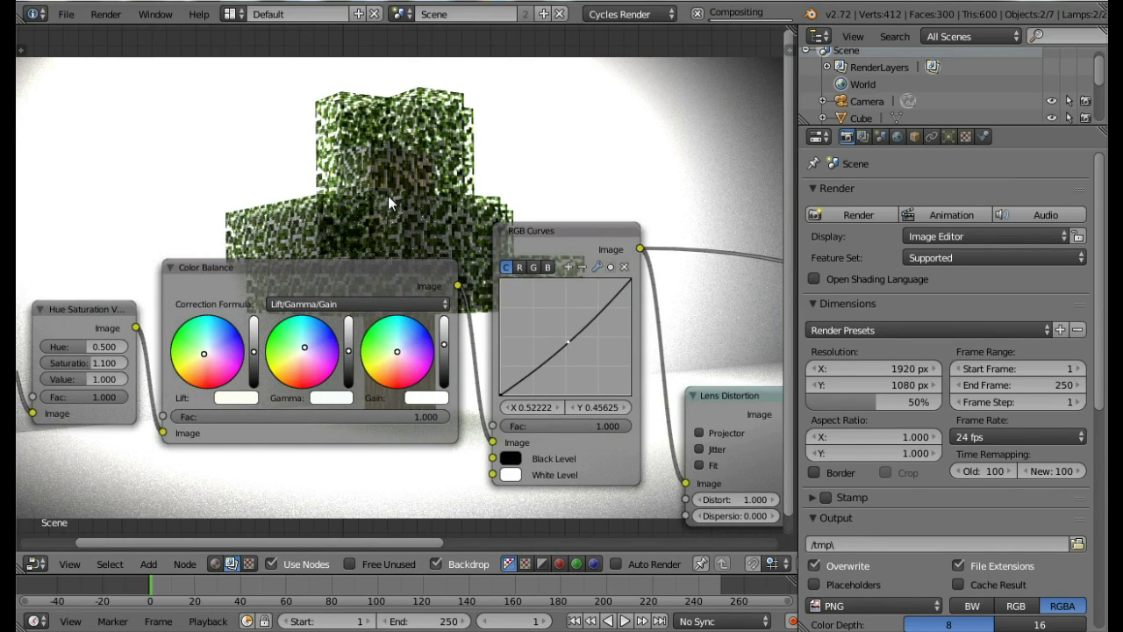
Step: Switch the node editor area to the image editor and display the Viewer Node image
{"action": "middle_click_drag", "start_coordinate": [357, 219], "coordinate": [161, 305]}
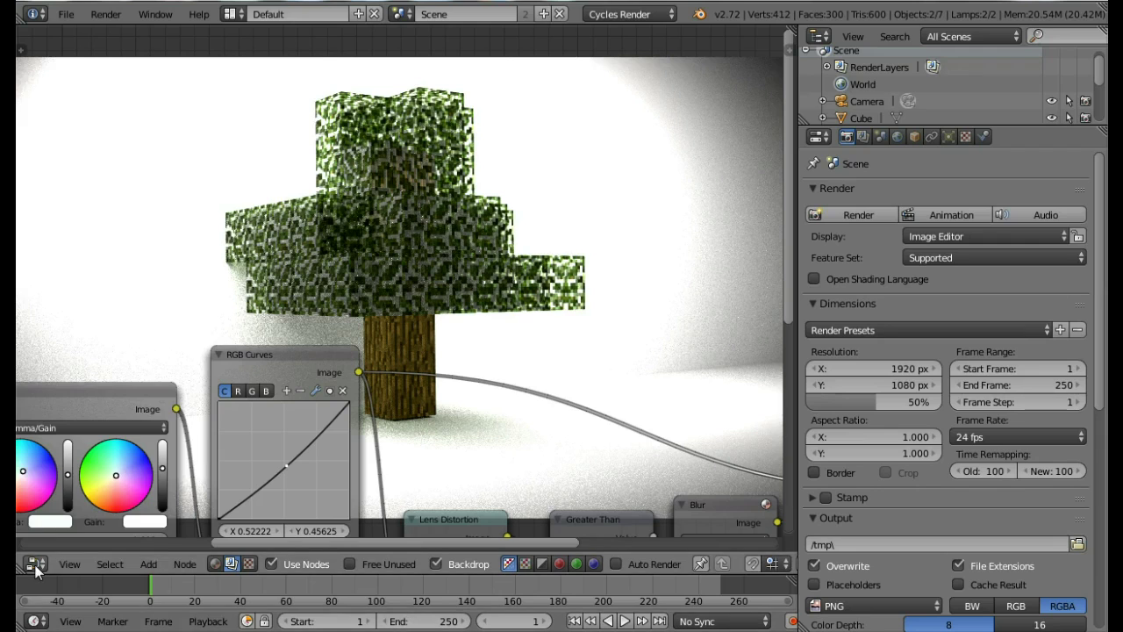
{"action": "left_click", "coordinate": [34, 564]}
{"action": "left_click", "coordinate": [64, 432]}
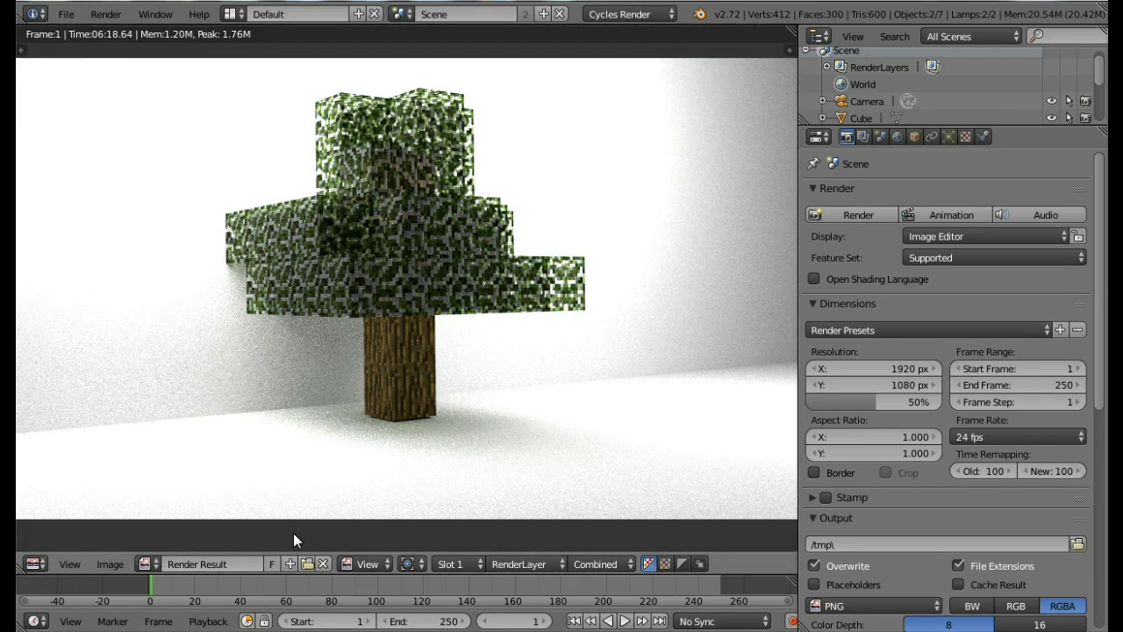
{"action": "left_click", "coordinate": [147, 564]}
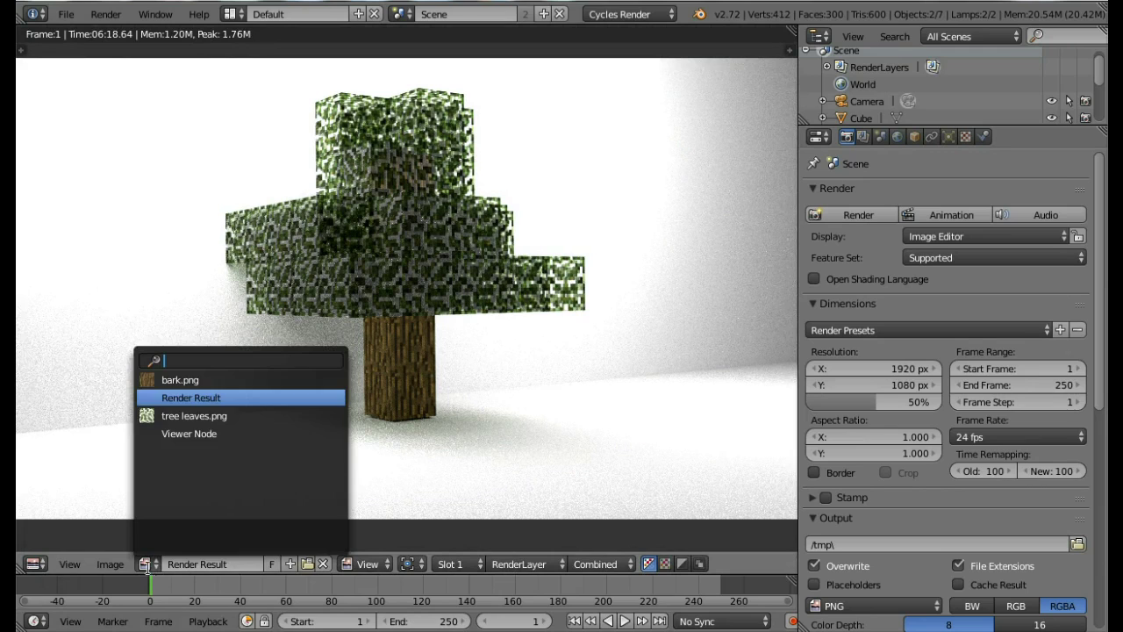
{"action": "left_click", "coordinate": [177, 435]}
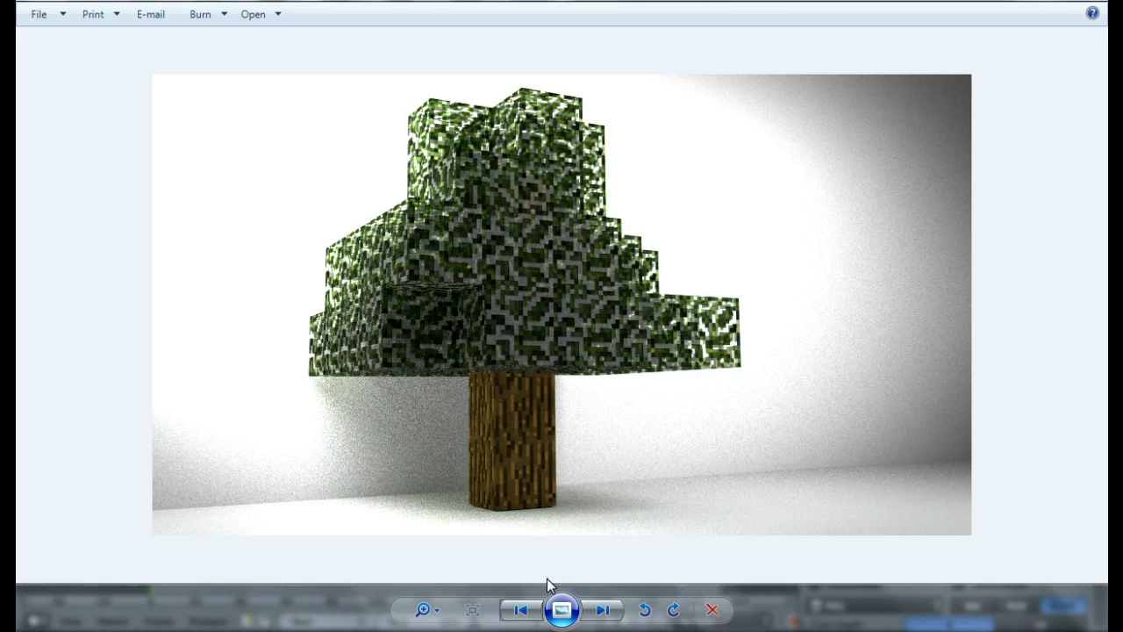
Step: Browse from the finished tree render to the previous image in the photo viewer
{"action": "left_click", "coordinate": [523, 609]}
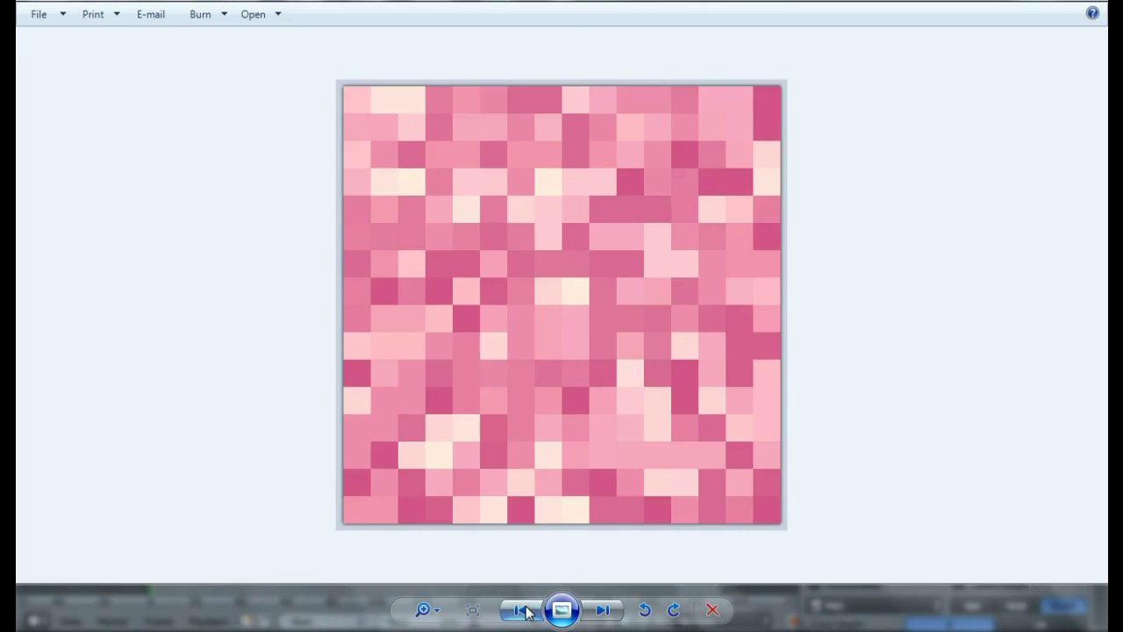